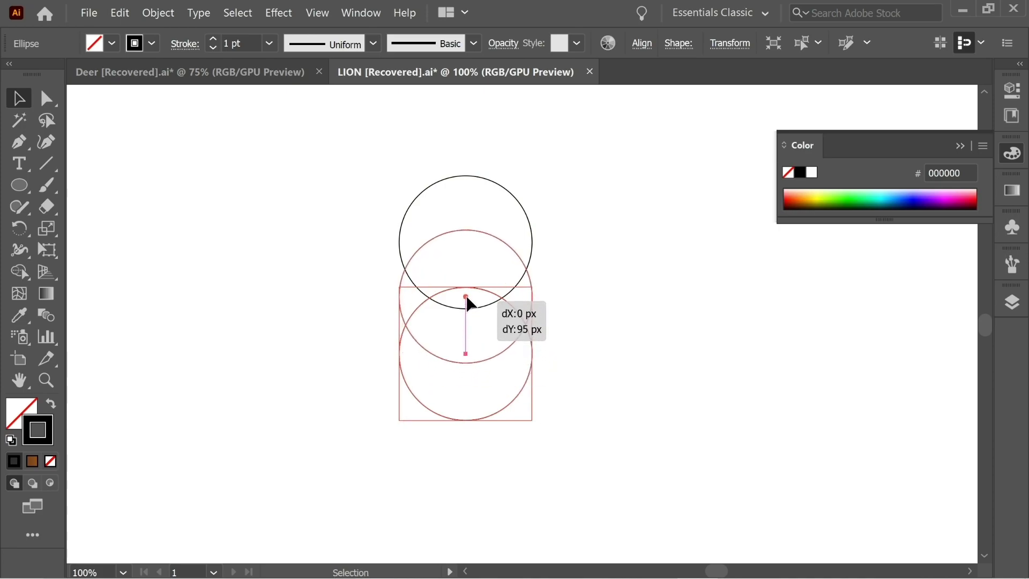
Place a larger circle over the two stacked circles, aligned to their right edges, and add a small circle where all three meet.
left_click_drag(401, 299, 325, 290)
left_click(584, 290)
left_click_drag(544, 264, 501, 289)
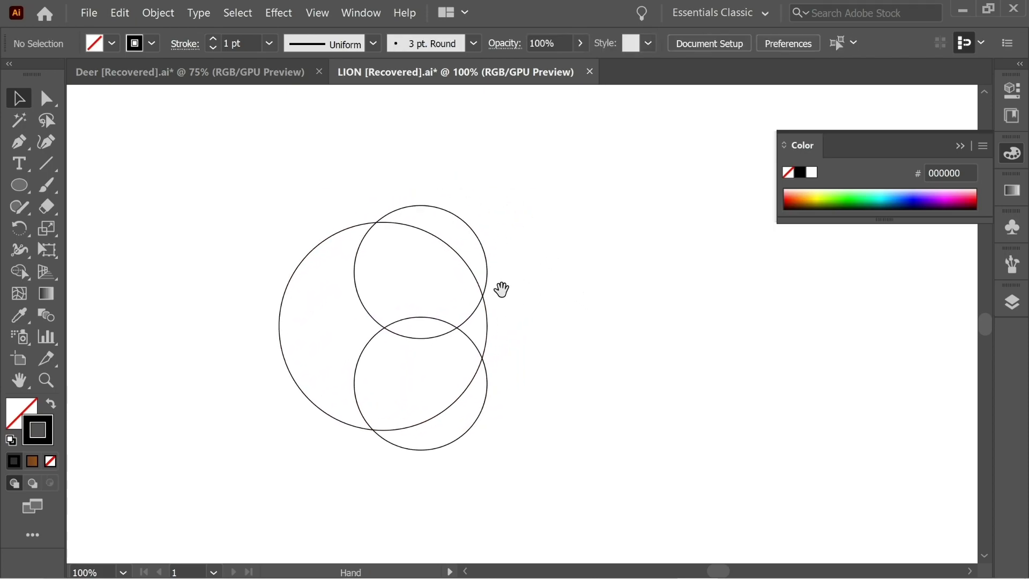
left_click_drag(463, 223, 479, 294)
left_click_drag(354, 331, 507, 340)
key("ctrl+z")
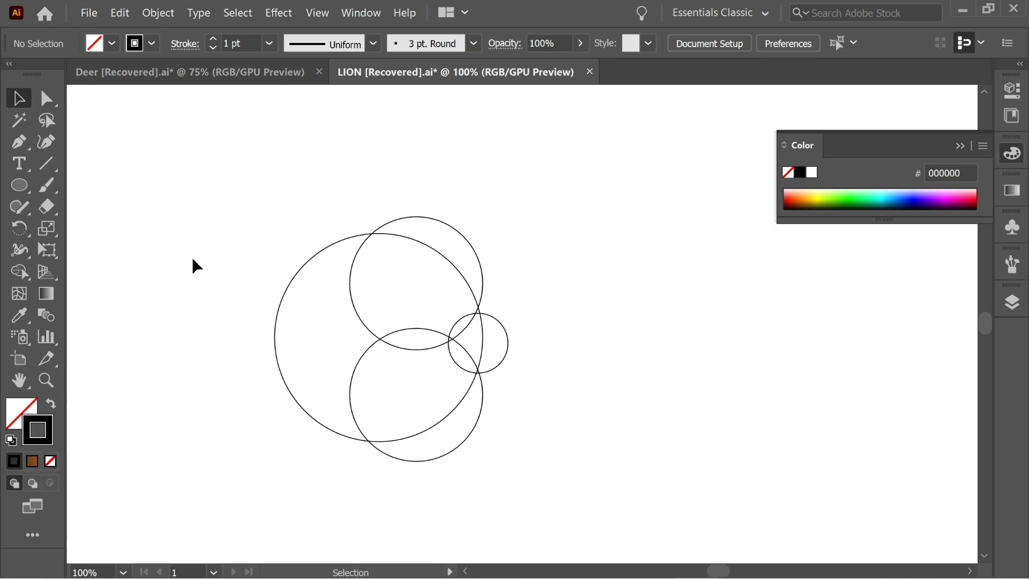
Draw an open Pen path from the small circle's left edge curving up to a peak at upper left, then arching over to the right.
left_click(19, 142)
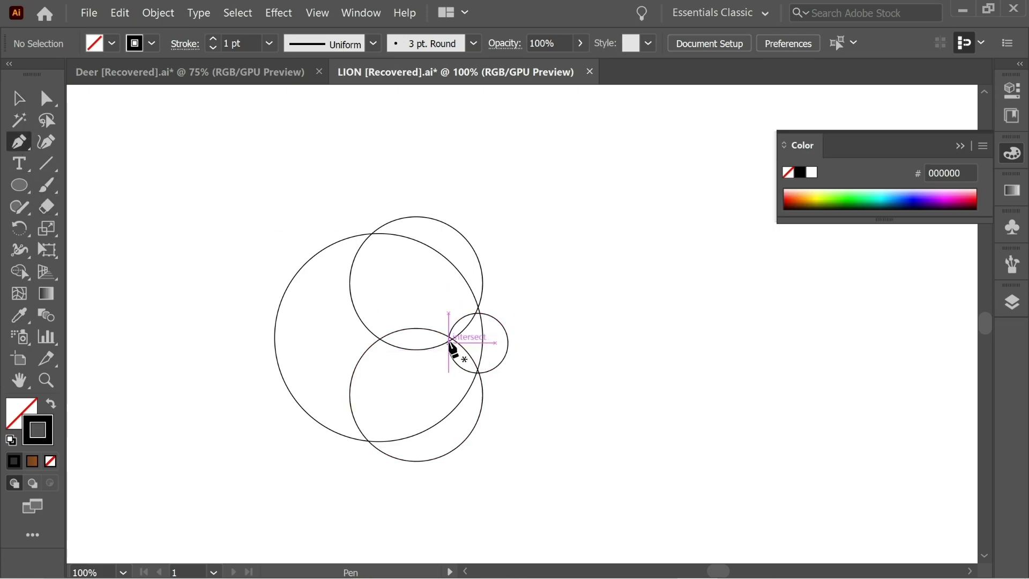
left_click(449, 343)
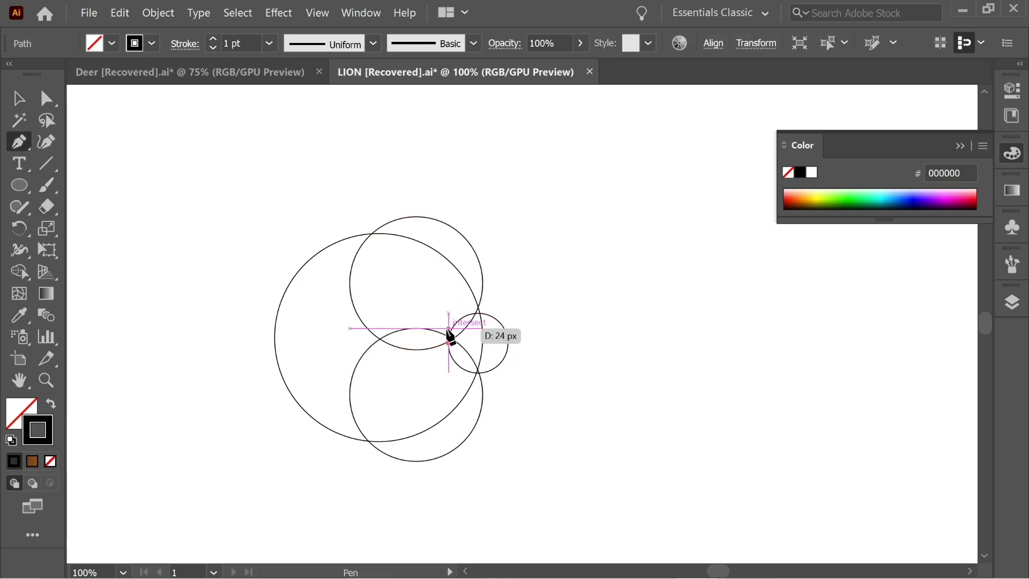
left_click_drag(368, 227, 304, 227)
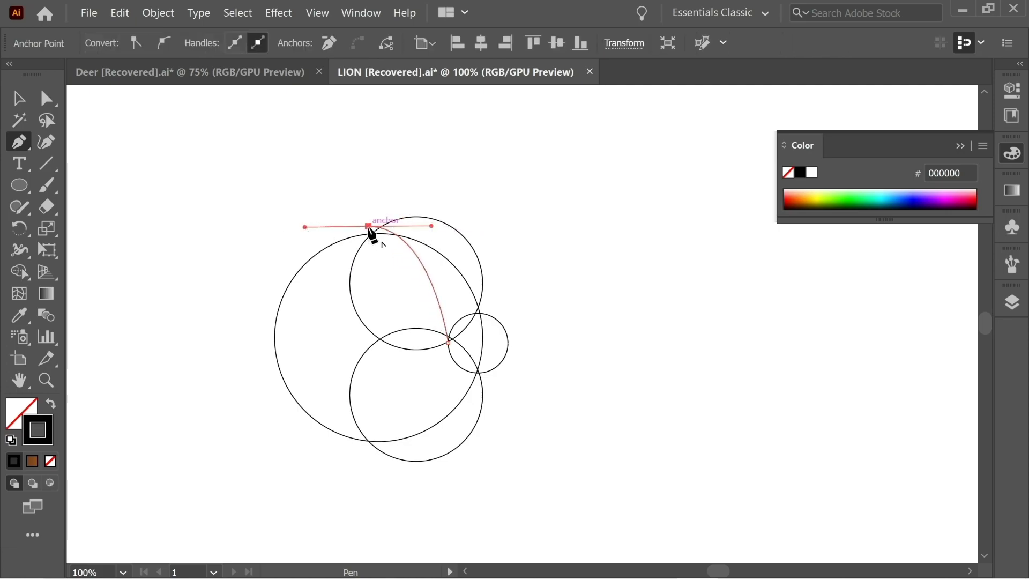
left_click_drag(546, 203, 681, 253)
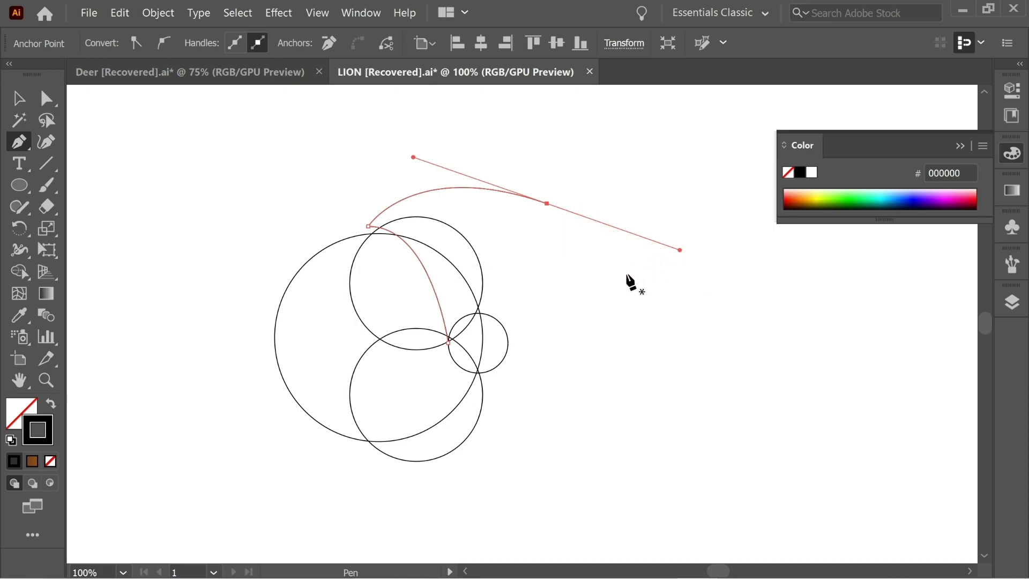
key("Escape")
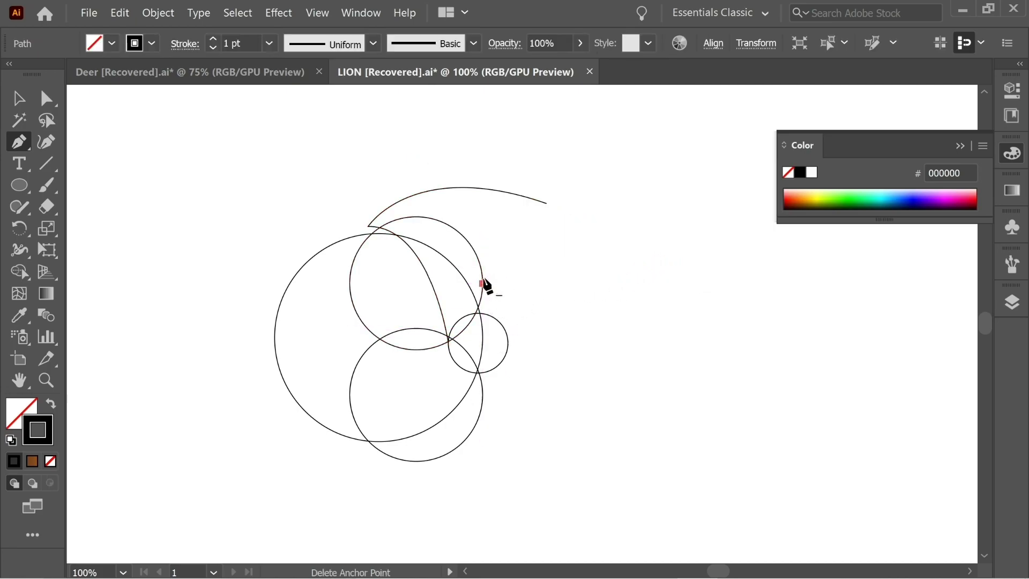
Draw a straight vertical line along the circles' right edge, extending above the arch and below the lowest circle.
left_click_drag(496, 218, 501, 317)
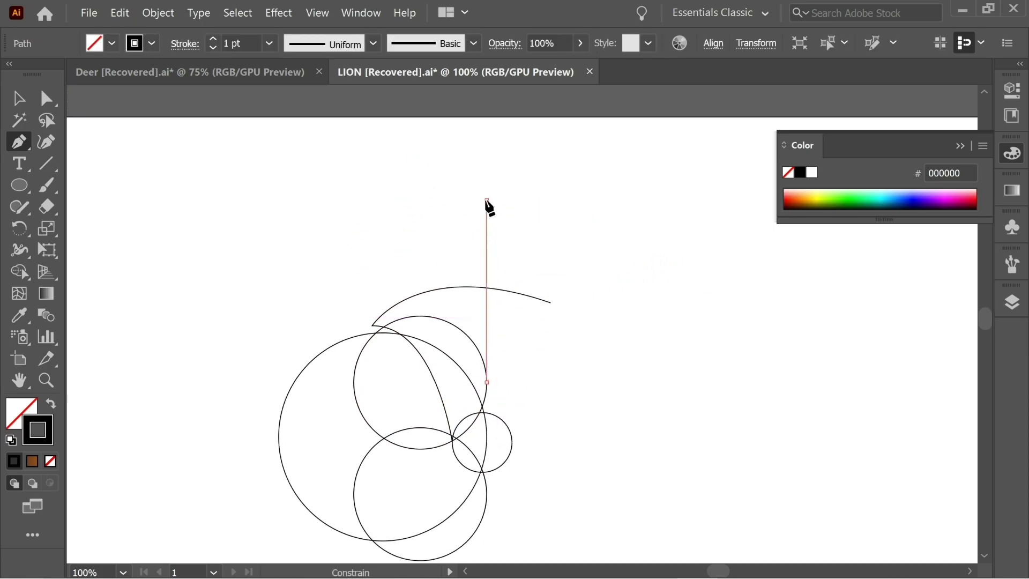
left_click(486, 200, "shift")
left_click(49, 101)
left_click(412, 241)
left_click_drag(413, 242, 353, 147)
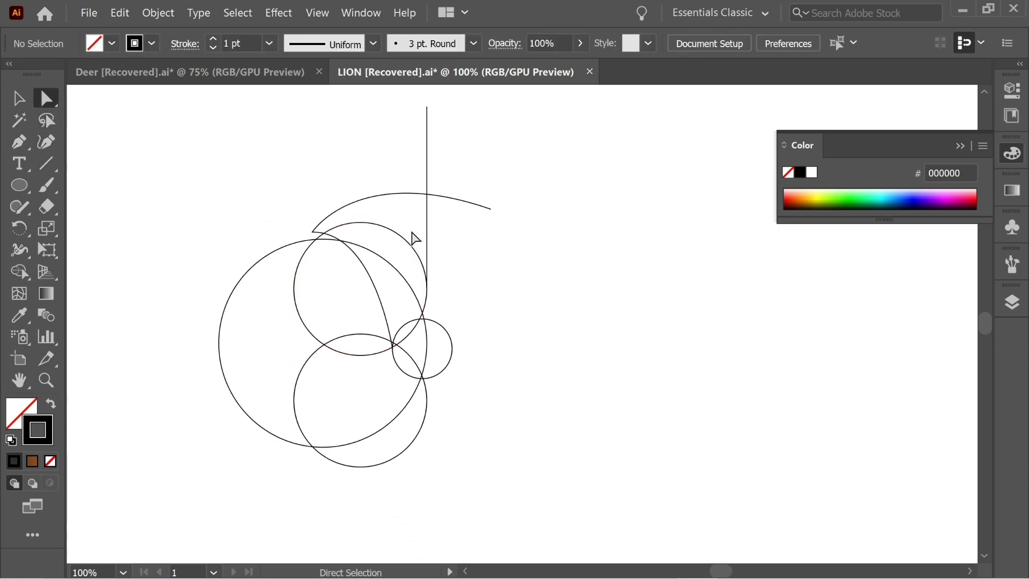
left_click_drag(427, 290, 420, 551)
left_click_drag(445, 493, 453, 413)
left_click_drag(442, 327, 448, 357)
left_click_drag(586, 438, 358, 201)
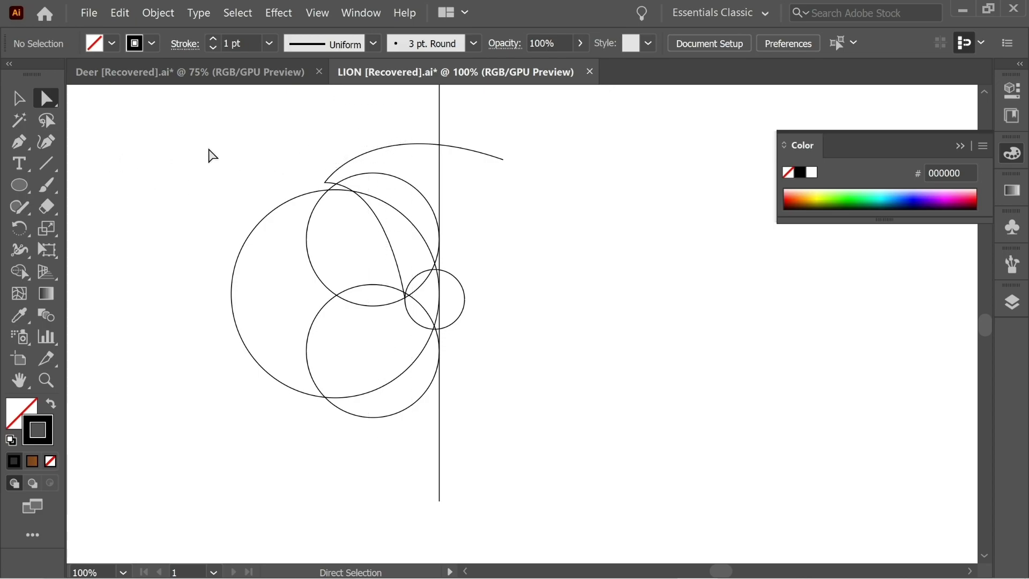
Move the arch path's right end anchor farther right so the arch becomes wider.
key("v")
left_click(386, 152)
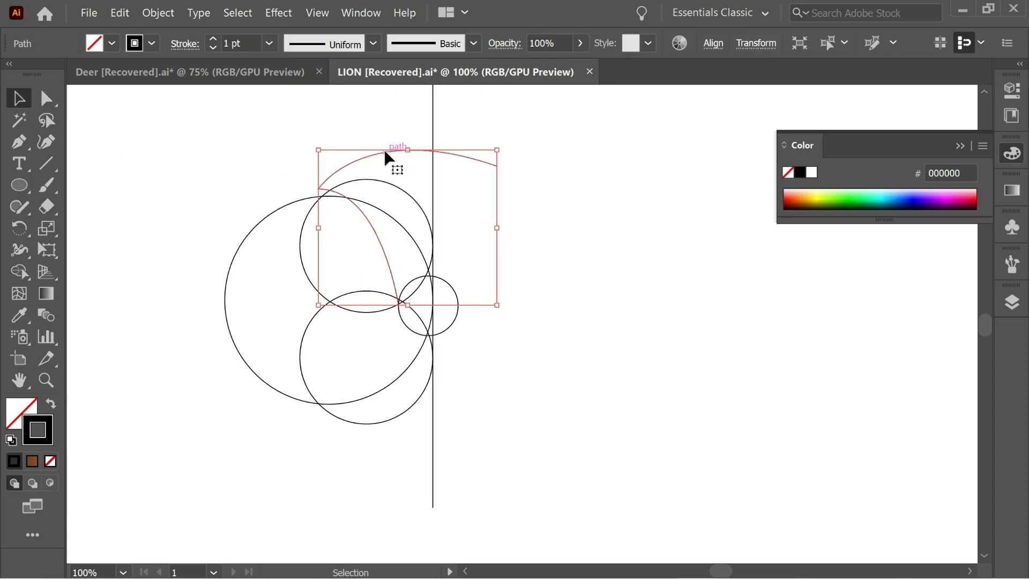
key("a")
key("v")
left_click(392, 123)
left_click(48, 99)
left_click_drag(489, 156, 519, 191)
left_click(519, 232)
left_click_drag(442, 185, 464, 209)
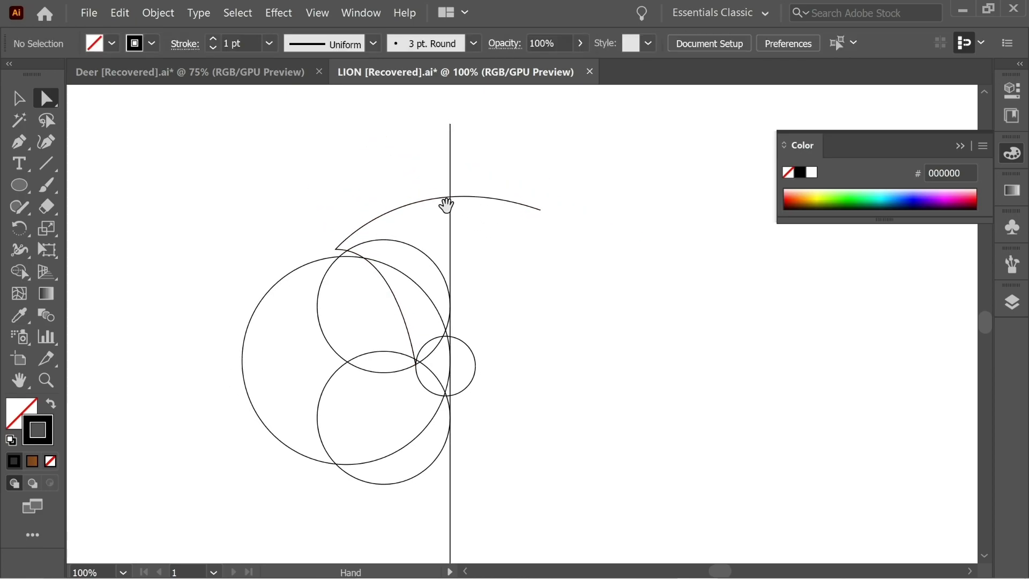
Duplicate the arch path in place and stretch the copy upward from its top edge, keeping its bottom point fixed.
left_click(21, 98)
left_click_drag(557, 256, 486, 173)
key("a")
key("ctrl")
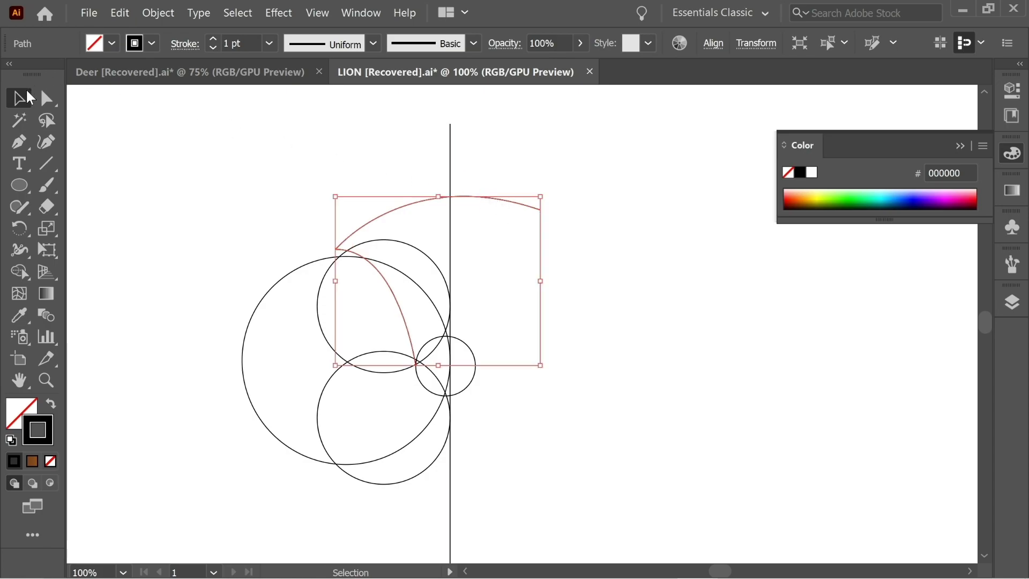
left_click_drag(437, 198, 441, 171)
left_click(517, 150)
Flatten the upper arch slightly by adjusting the direction handle of its right end anchor.
left_click(46, 98)
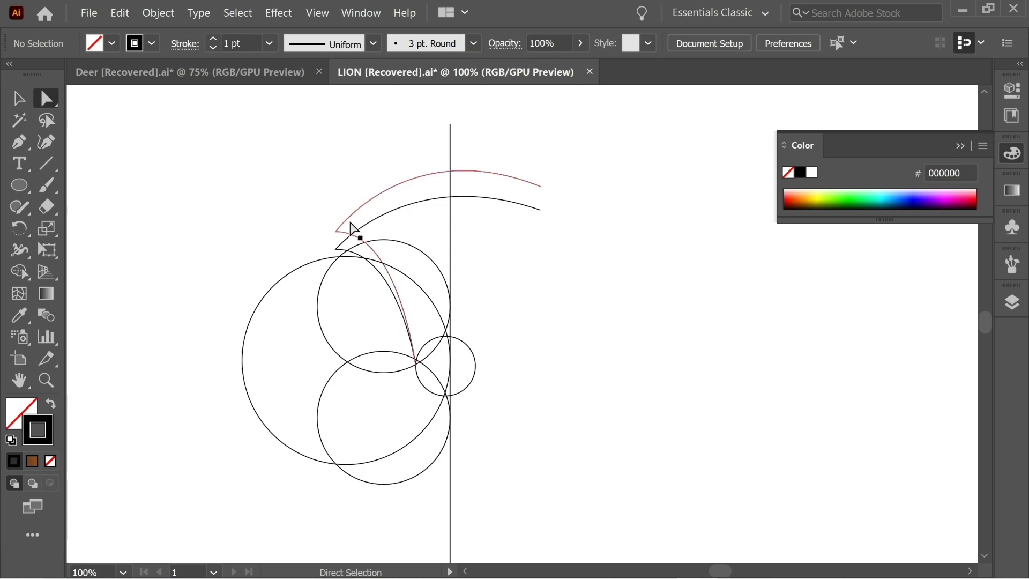
left_click_drag(336, 231, 334, 232)
left_click(420, 145)
left_click(411, 176)
mouse_move(408, 132)
left_mouse_down()
mouse_move(412, 155)
mouse_move(411, 146)
left_mouse_up()
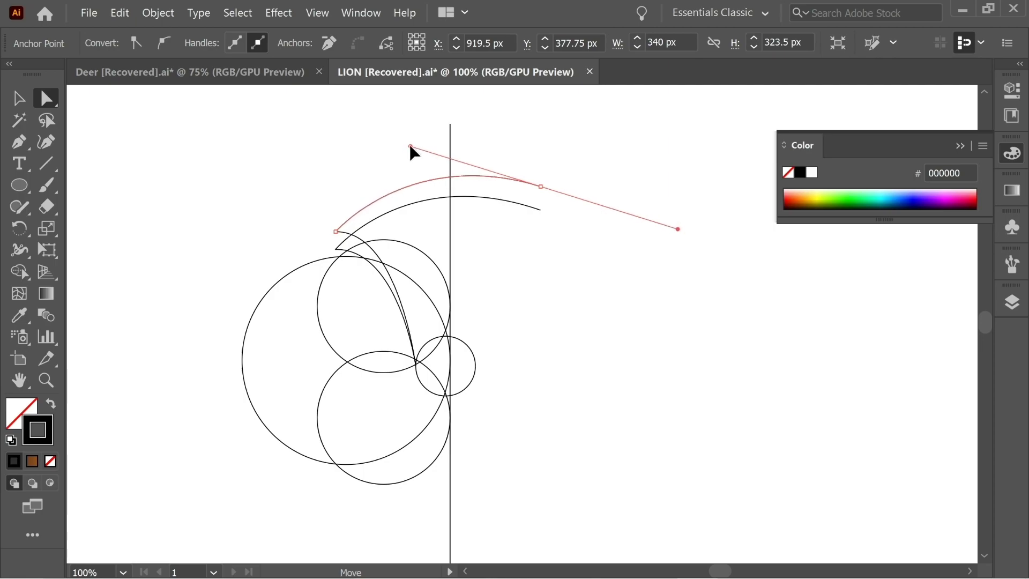
left_click(401, 147)
Draw an open chin curve from beside the lower circle's base to just past the vertical line, and shift it slightly down.
left_click_drag(404, 223, 398, 173)
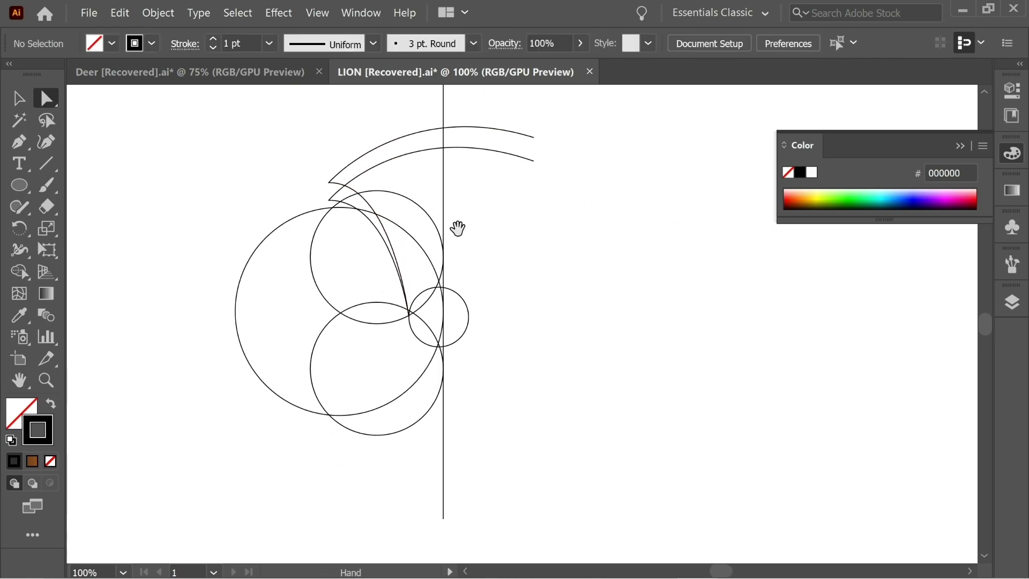
left_click_drag(413, 329, 399, 271)
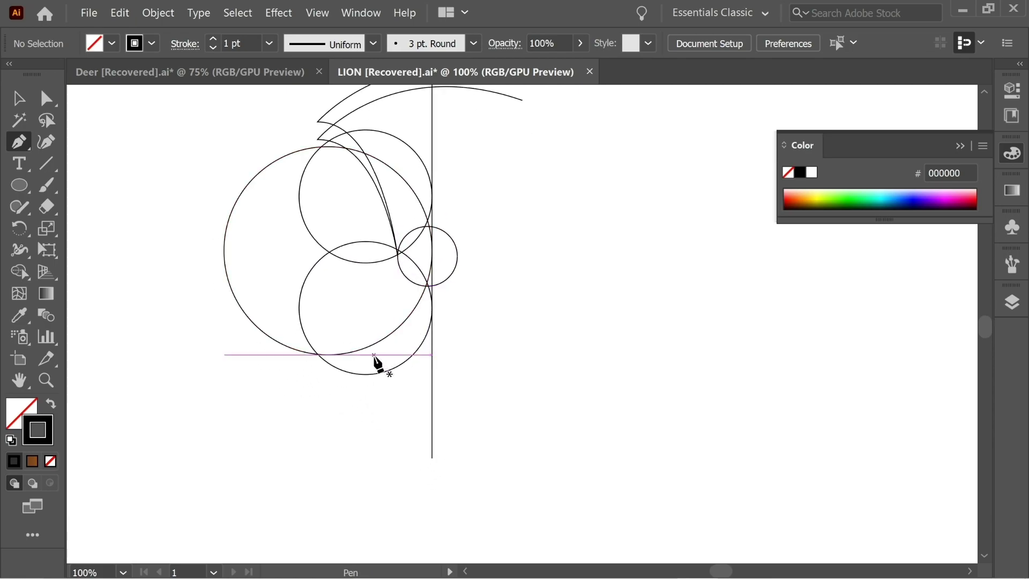
left_click(374, 356)
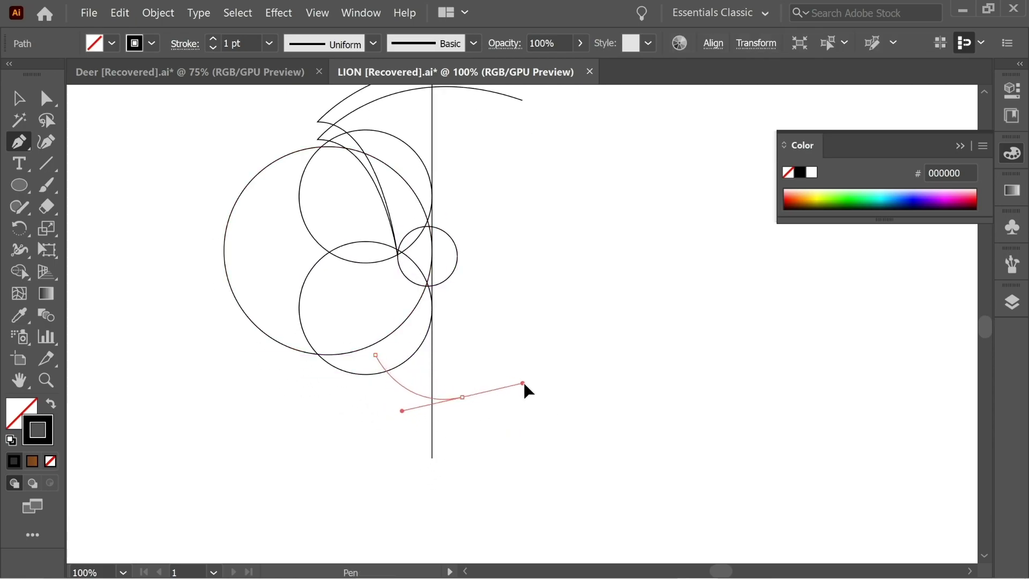
left_click_drag(548, 377, 567, 379)
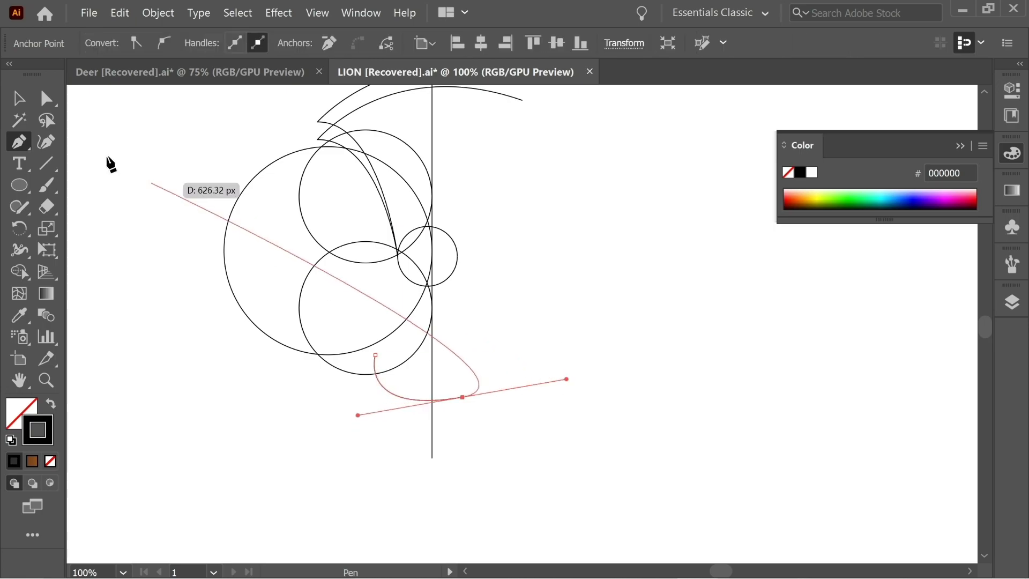
left_click(20, 99)
left_click_drag(390, 391, 392, 404)
left_click(528, 405)
key("space")
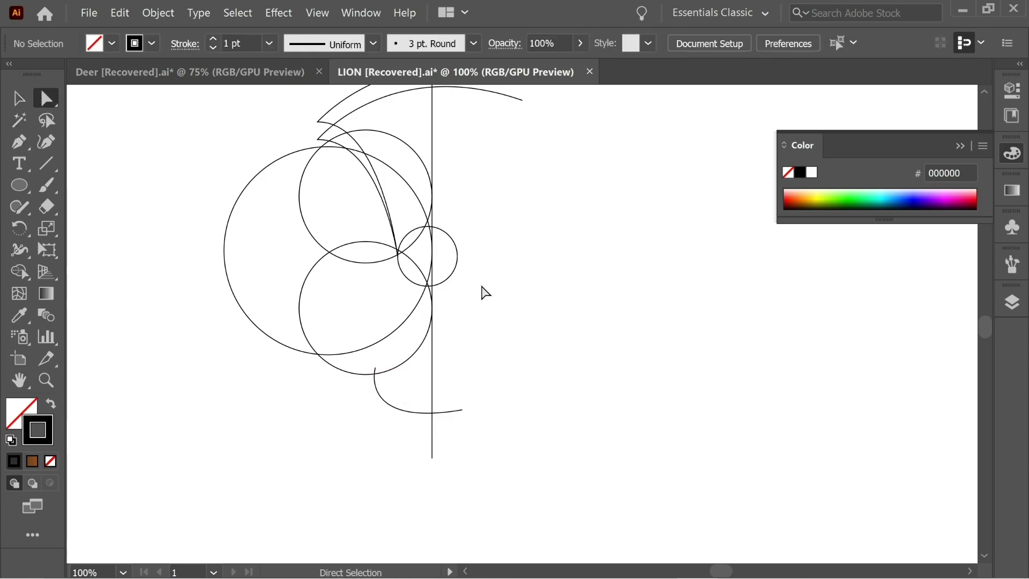
Move the chin curve's right end anchor outward and lengthen its inner handle to make the curve fuller.
left_click_drag(464, 410, 481, 418)
left_click_drag(376, 435, 349, 436)
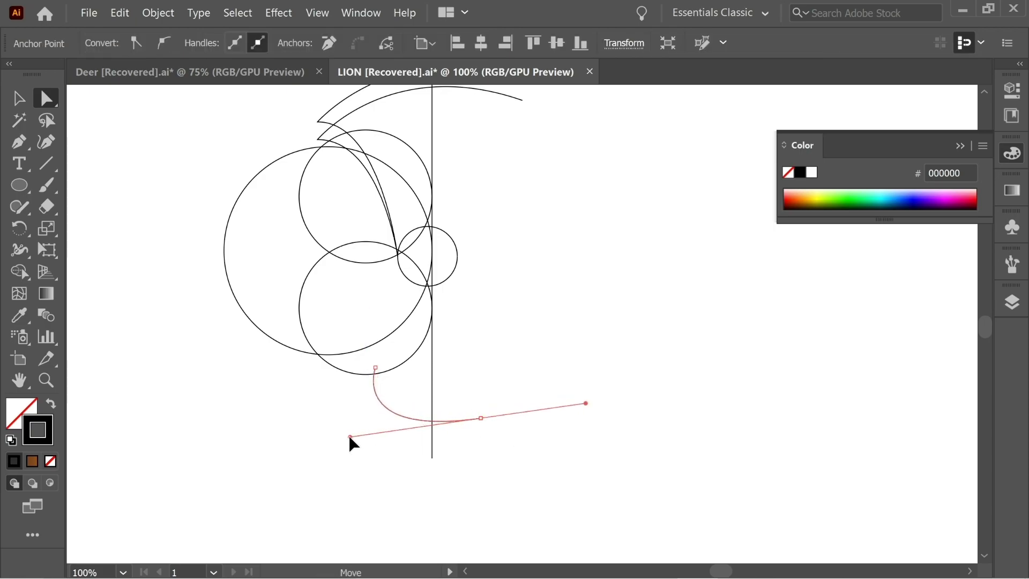
left_click(518, 458)
left_click(17, 100)
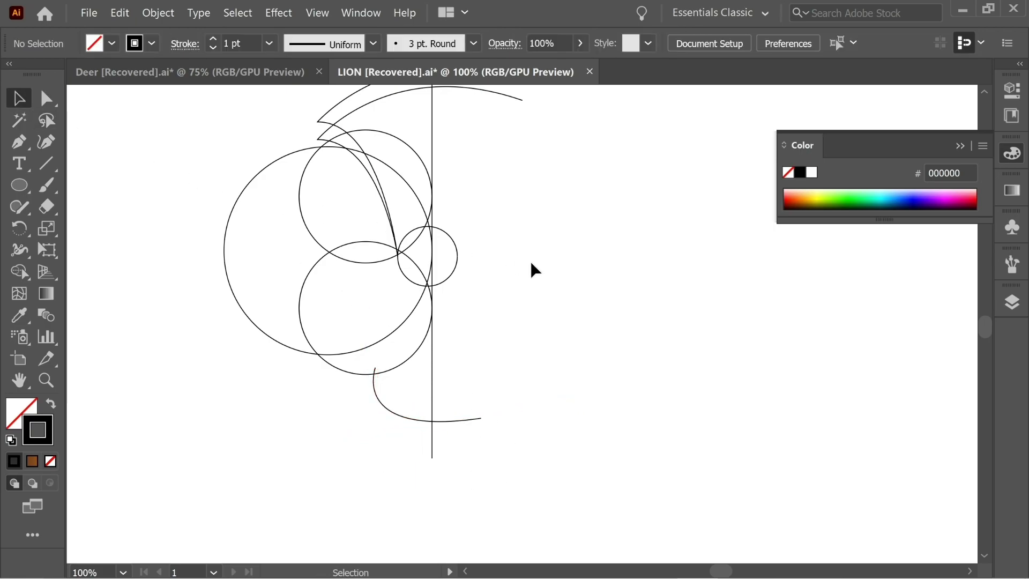
Continue the chin curve with straight segments above and to its right, closing it into a shape that crosses the vertical line.
left_click(19, 143)
left_click(480, 418)
left_click(503, 332)
left_click(450, 328)
left_click(376, 367)
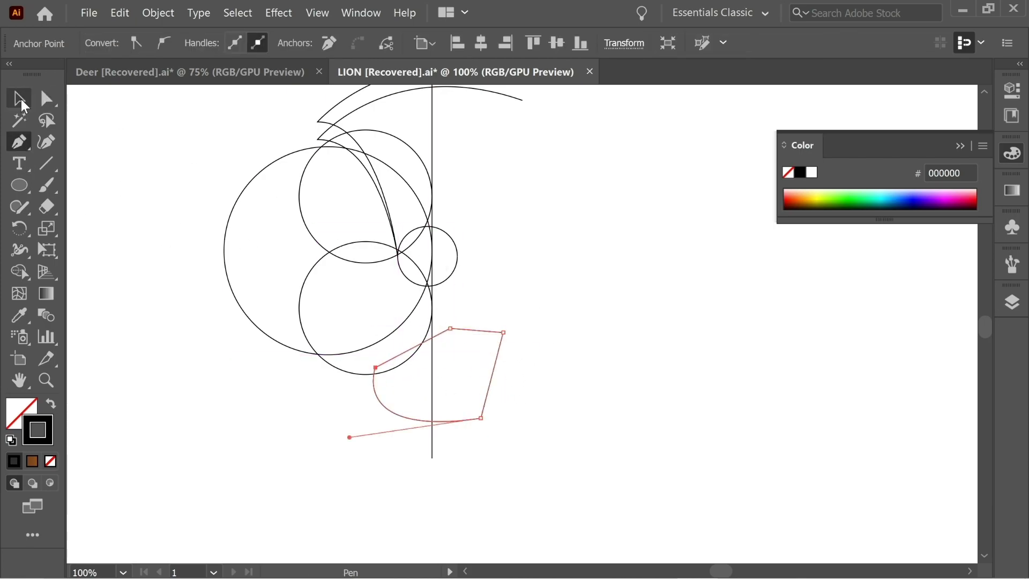
left_click(19, 99)
left_click(178, 145)
Draw a second closed shape around the chin, curving from its upper left to the vertical line's lower end, with straight remaining sides.
left_click_drag(179, 145, 228, 150)
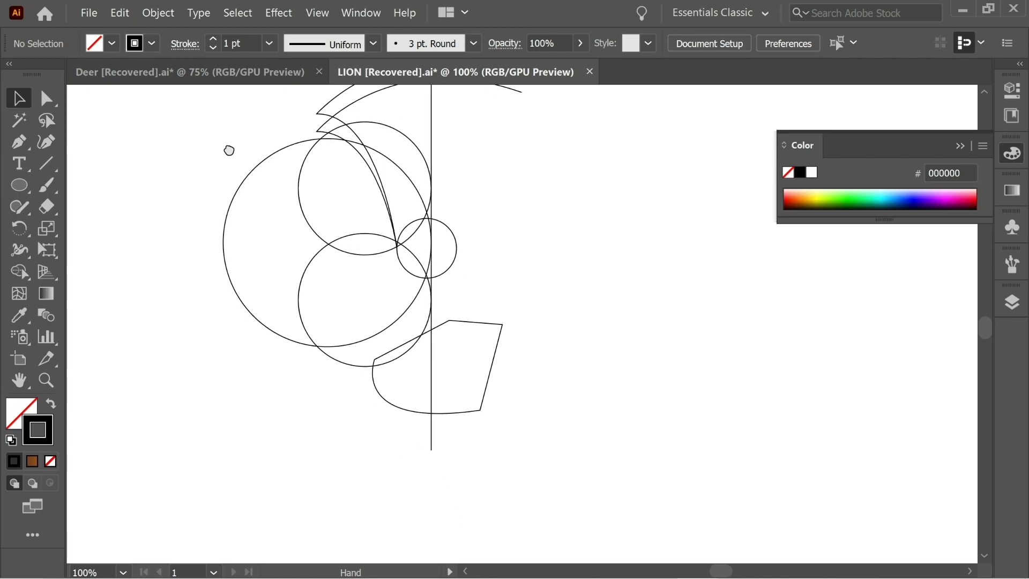
left_click(19, 143)
left_click(358, 355)
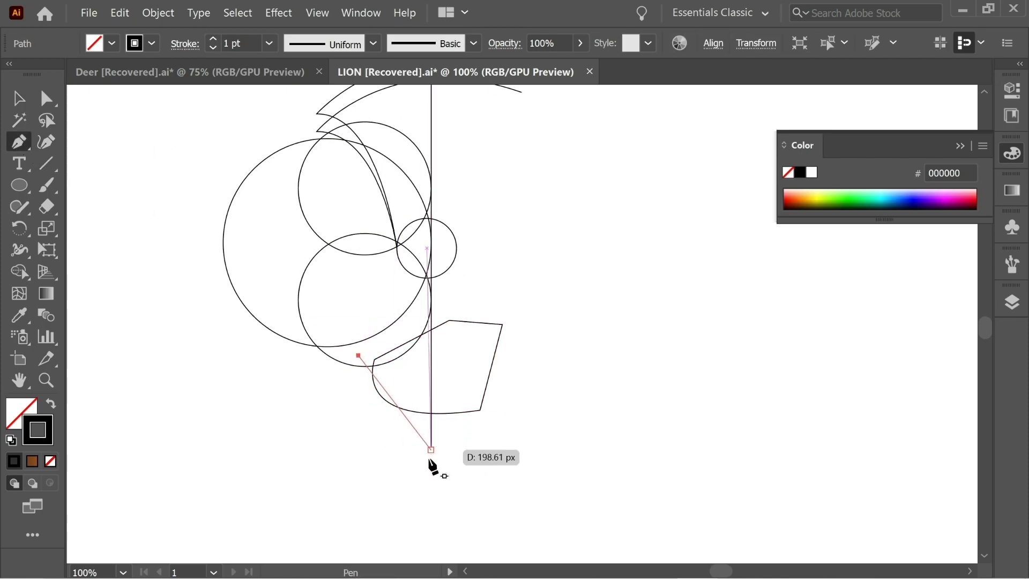
left_click_drag(431, 489, 503, 514)
key("ctrl+z")
left_click_drag(509, 459, 515, 461)
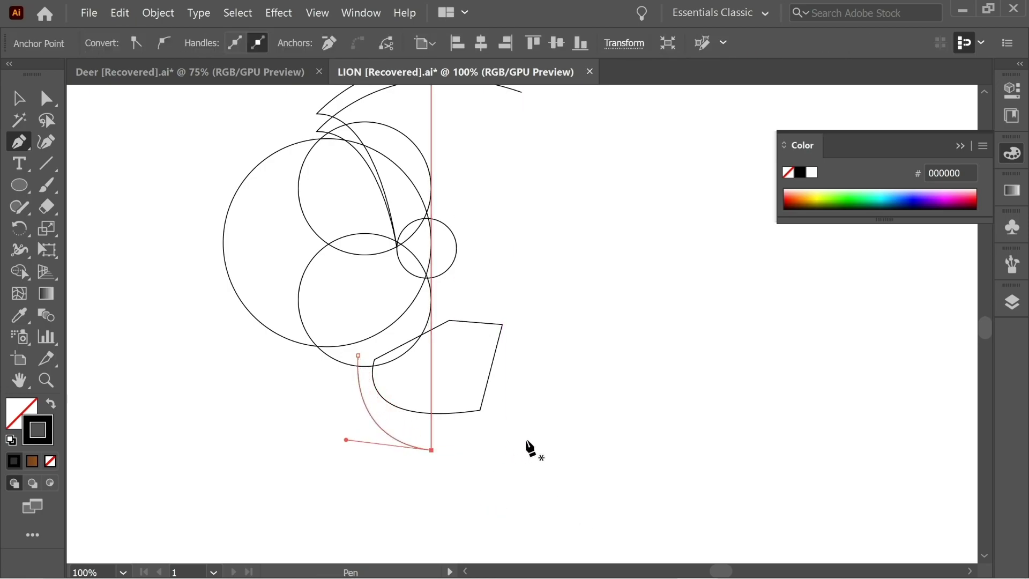
left_click(431, 450)
left_click(529, 423)
left_click(468, 356)
left_click(358, 355)
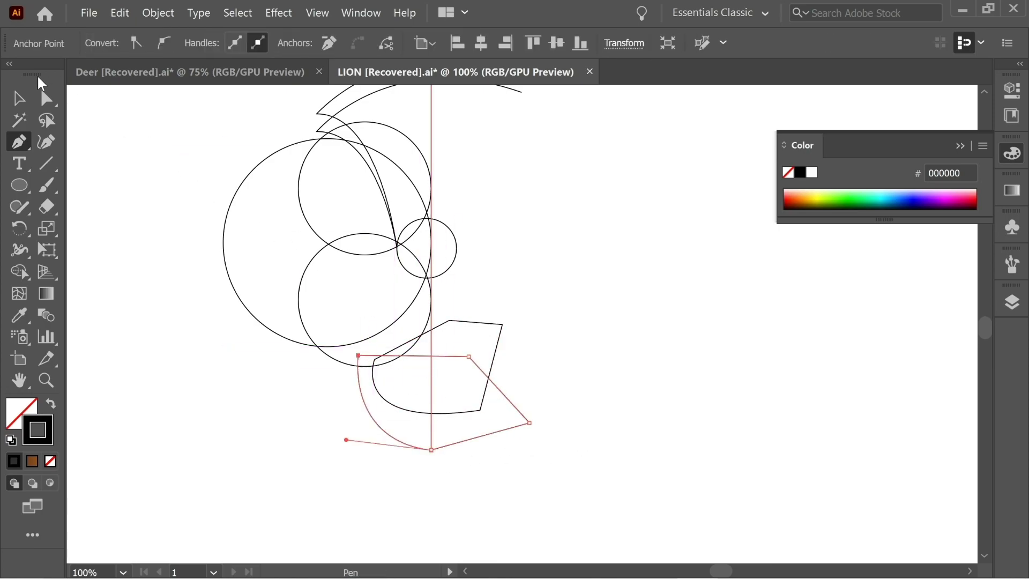
key("v")
left_click(156, 138)
Draw a closed forehead shape across the vertical line above the circles, with a rounded bottom and a slanted straight top.
left_click_drag(162, 140, 198, 163)
left_click_drag(239, 181, 207, 272)
left_click(19, 143)
left_click_drag(419, 145, 397, 184)
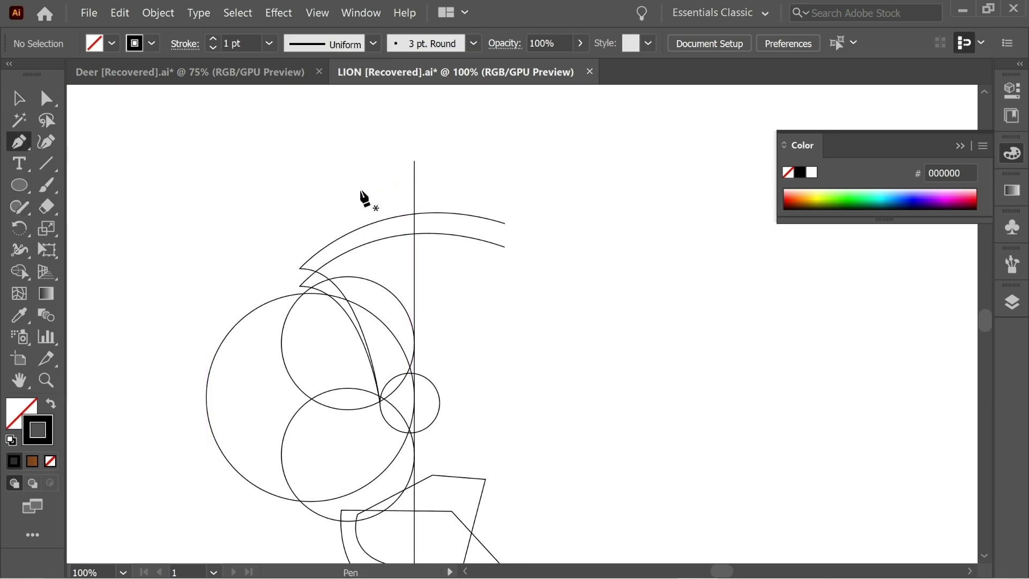
left_click(364, 191)
left_click_drag(485, 318, 609, 281)
left_click(485, 170)
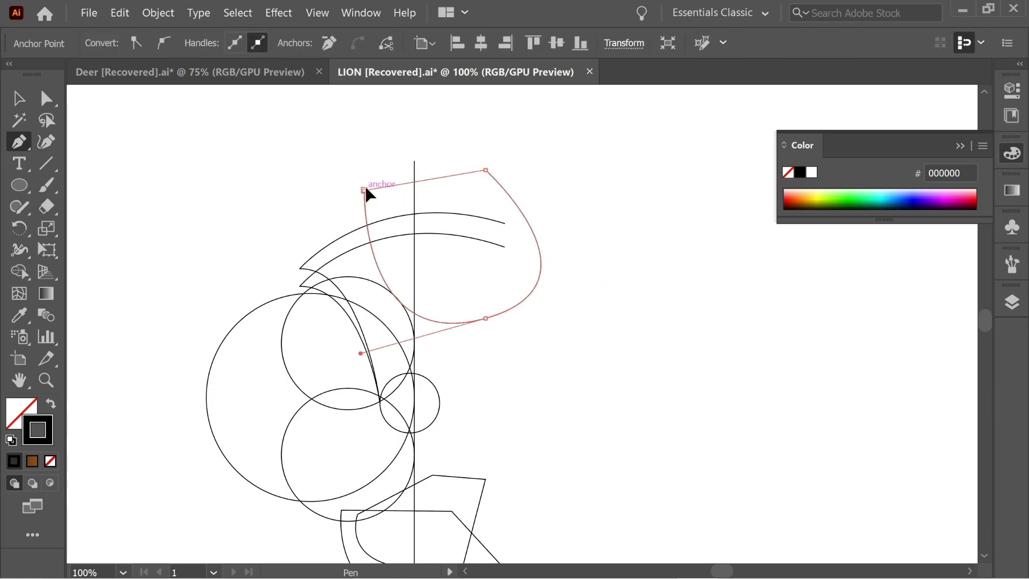
left_click(18, 98)
left_click(339, 225)
Select all the artwork and remove every part right of the vertical line with the Shape Builder.
left_click_drag(339, 226, 360, 157)
left_click_drag(161, 103, 593, 528)
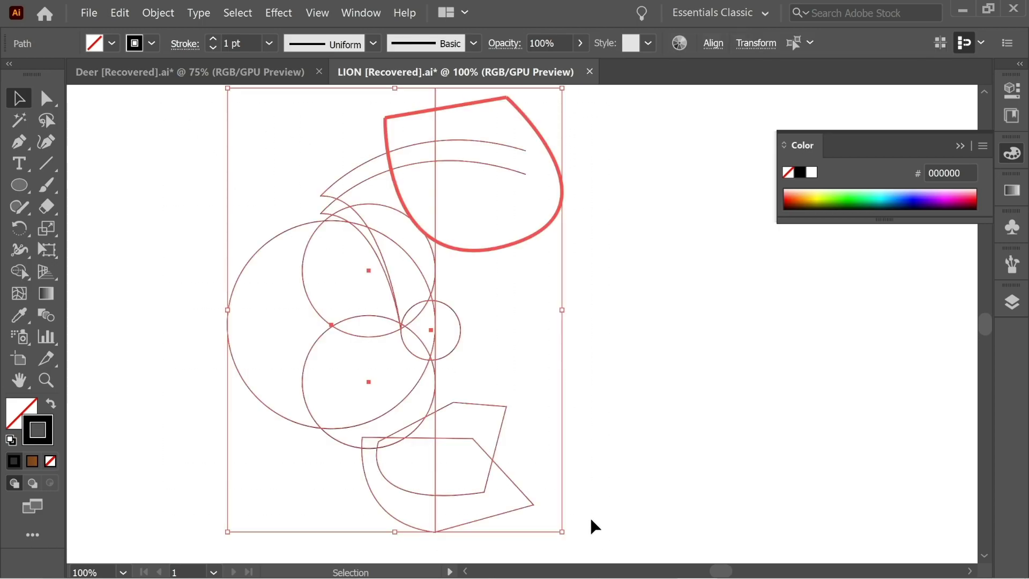
left_click(19, 271)
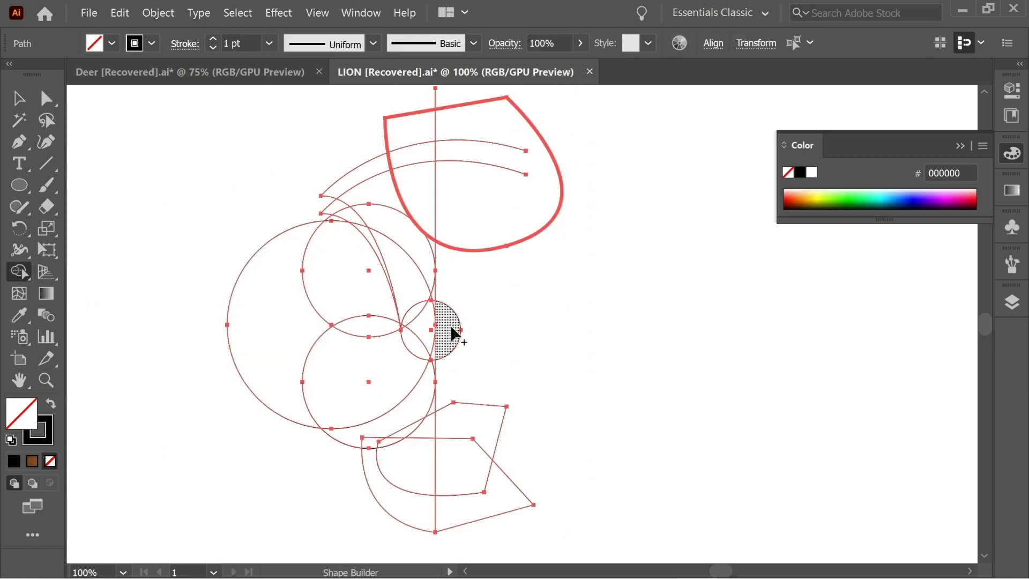
mouse_move(475, 547)
left_mouse_down()
mouse_move(448, 414)
mouse_move(468, 96)
left_mouse_up()
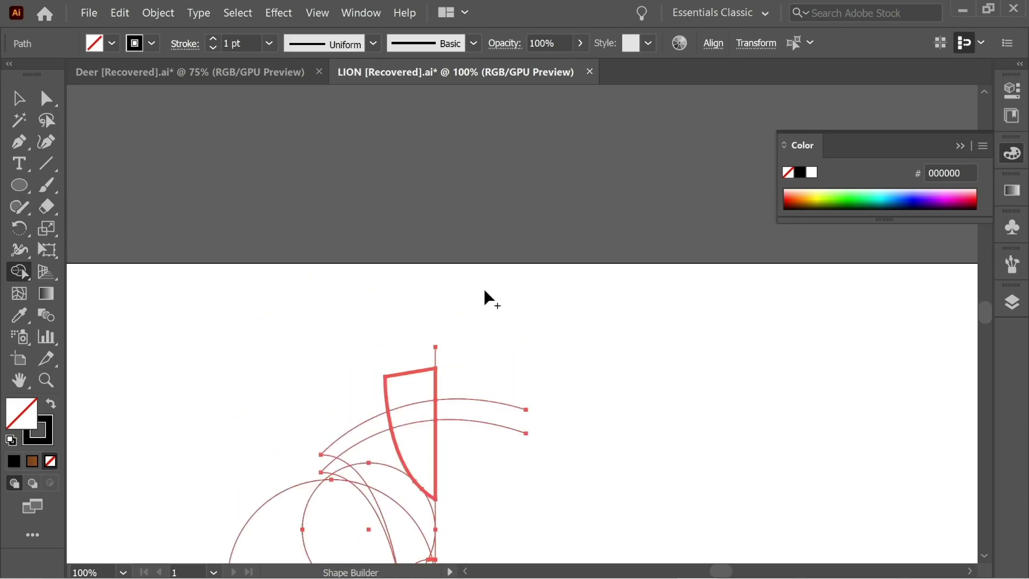
left_click_drag(500, 387, 495, 215)
left_click_drag(485, 363, 482, 185)
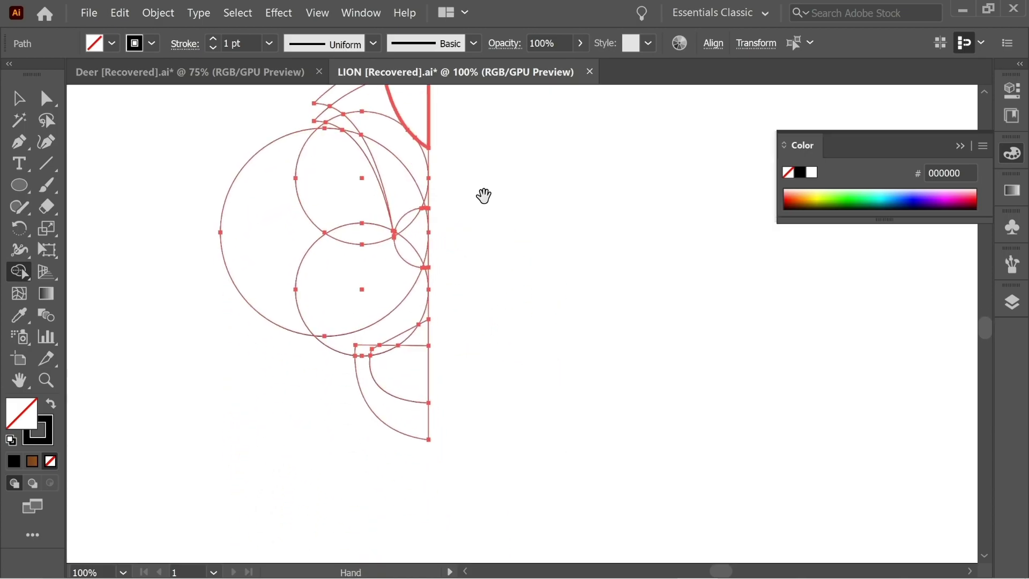
Merge the forehead regions into one shape and the brow and nose-bridge regions into another with the Shape Builder.
left_click_drag(463, 263, 473, 290)
left_click_drag(428, 175, 446, 255)
mouse_move(384, 201)
left_mouse_down()
mouse_move(342, 255)
mouse_move(401, 216)
mouse_move(407, 230)
mouse_move(411, 181)
left_mouse_up()
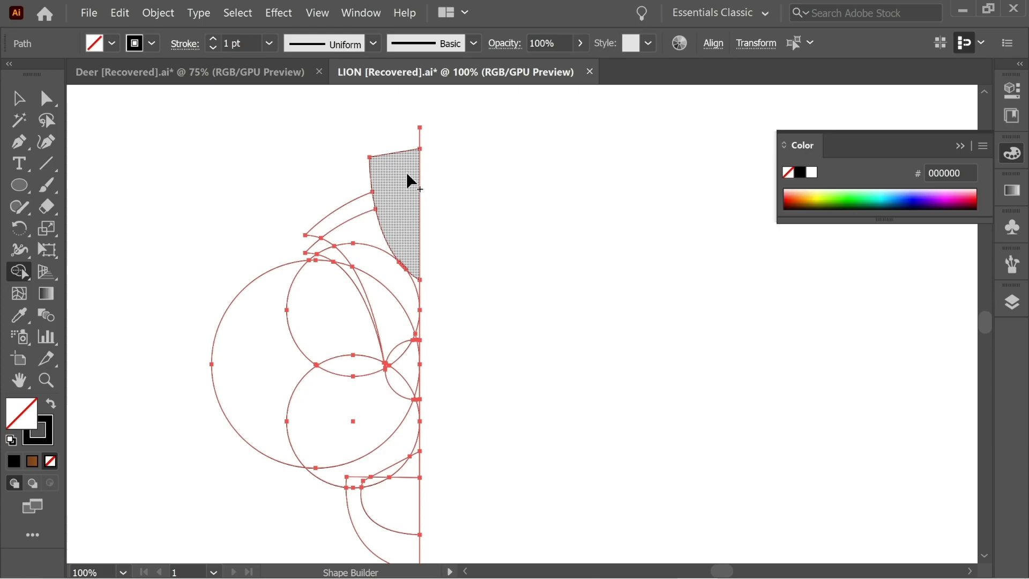
mouse_move(340, 224)
left_mouse_down()
mouse_move(386, 287)
mouse_move(403, 359)
left_mouse_up()
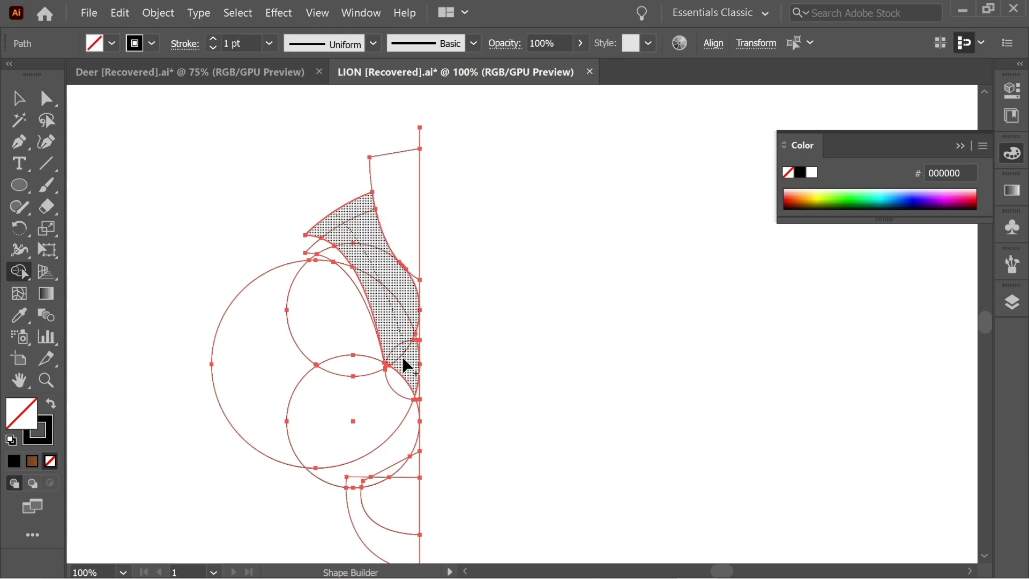
left_click_drag(419, 398, 419, 399)
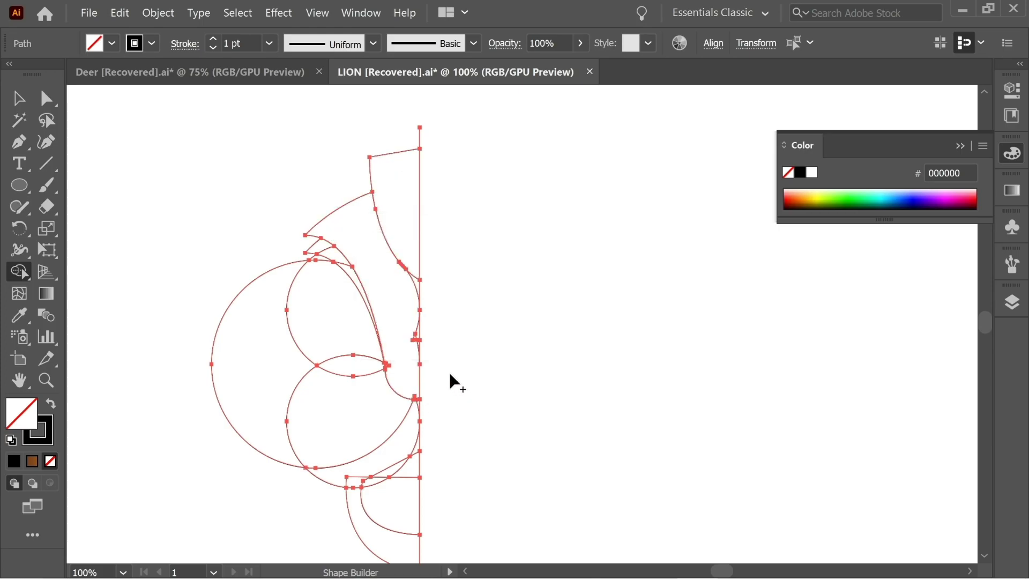
left_click_drag(415, 346, 417, 347)
left_click_drag(415, 284, 404, 291)
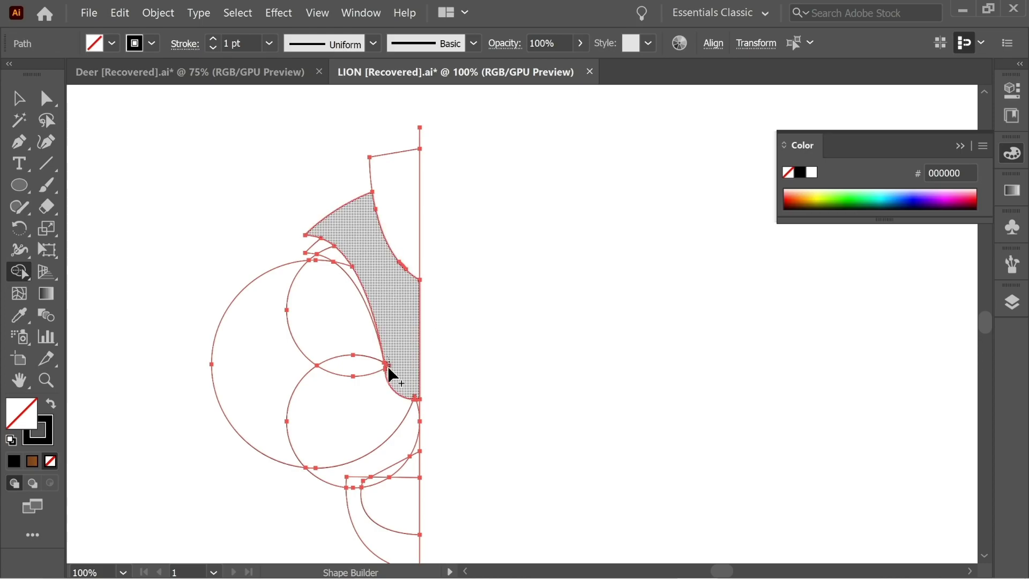
Merge the small leftover slivers beside the nose and at its lower tip into the nose-bridge shape.
key("ctrl+equal")
key("ctrl+equal")
key("ctrl+equal")
key("ctrl+equal")
key("ctrl+equal")
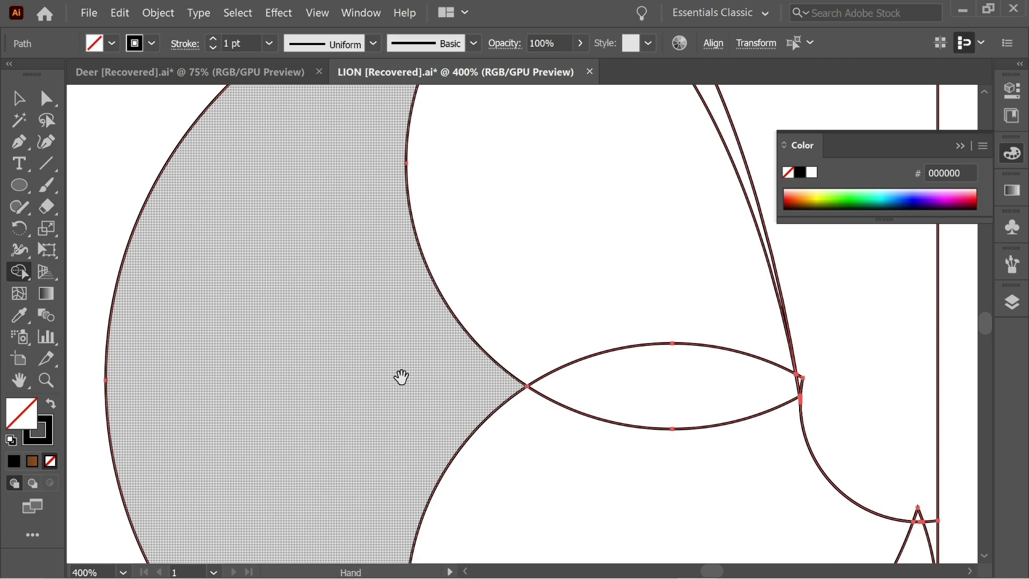
left_click_drag(382, 356, 89, 233)
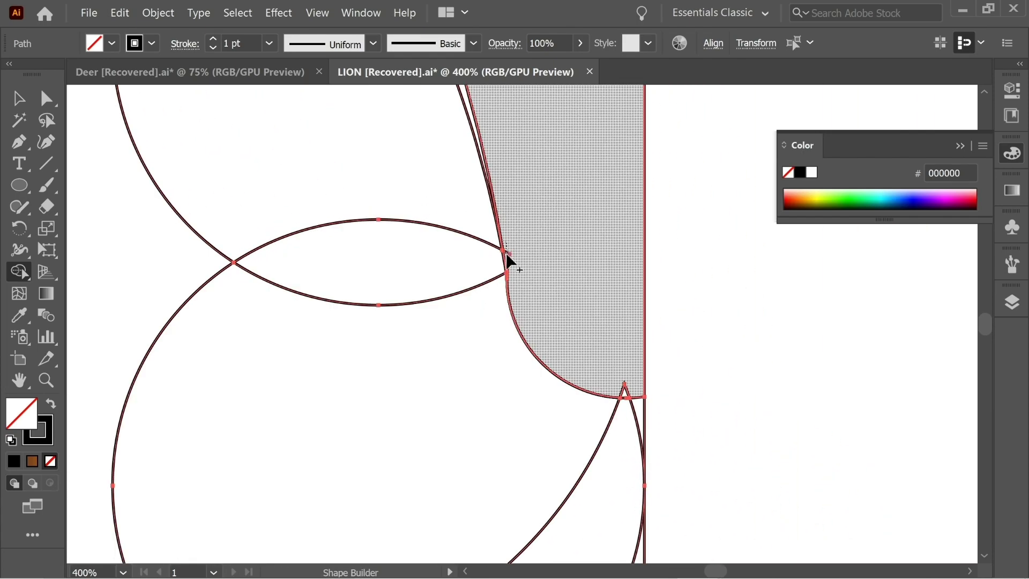
left_click_drag(624, 394, 633, 381)
left_click_drag(553, 315, 574, 466)
left_click_drag(478, 244, 482, 434)
mouse_move(456, 324)
left_mouse_down()
mouse_move(470, 427)
mouse_move(463, 401)
left_mouse_up()
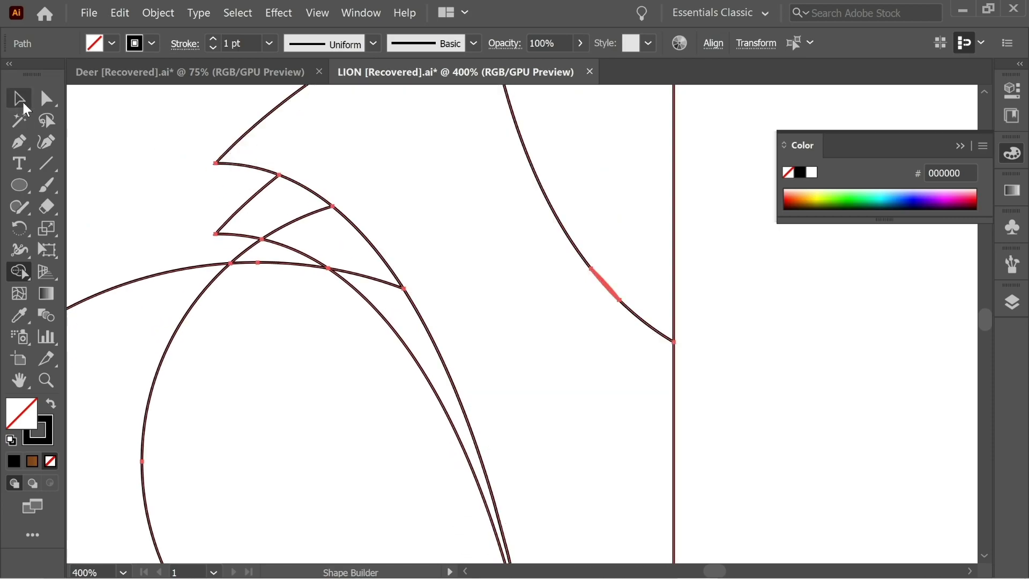
Merge the regions of the thin strip under the brow, the upper circle and the lower circle into one shape each.
mouse_move(382, 301)
left_mouse_down()
mouse_move(269, 199)
mouse_move(324, 227)
left_mouse_up()
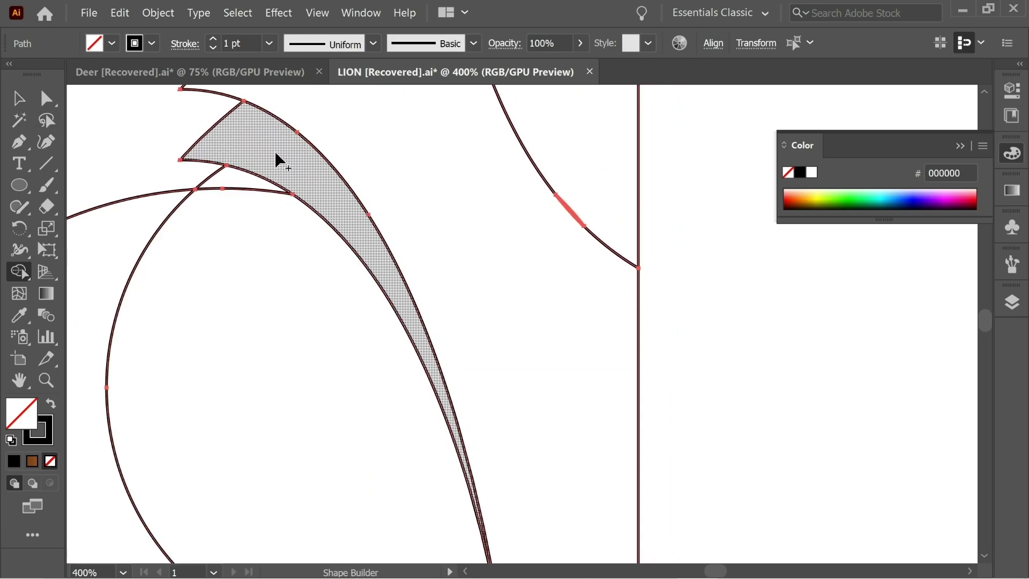
left_click_drag(417, 358, 505, 259)
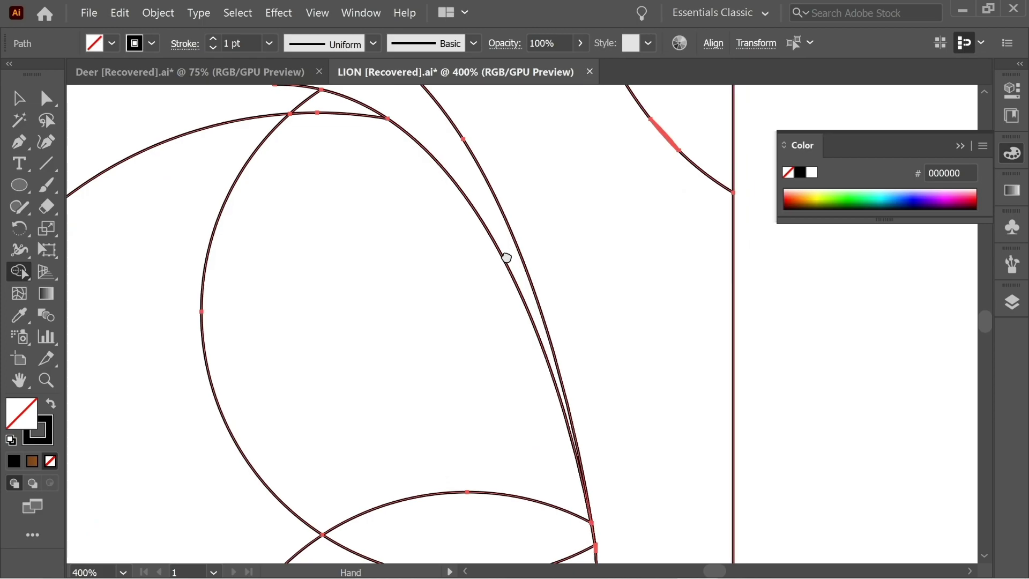
left_click_drag(455, 519, 455, 171)
mouse_move(445, 266)
left_mouse_down()
mouse_move(520, 445)
mouse_move(386, 493)
mouse_move(328, 443)
left_mouse_up()
key("ctrl+minus")
key("ctrl+minus")
key("ctrl+minus")
key("ctrl+minus")
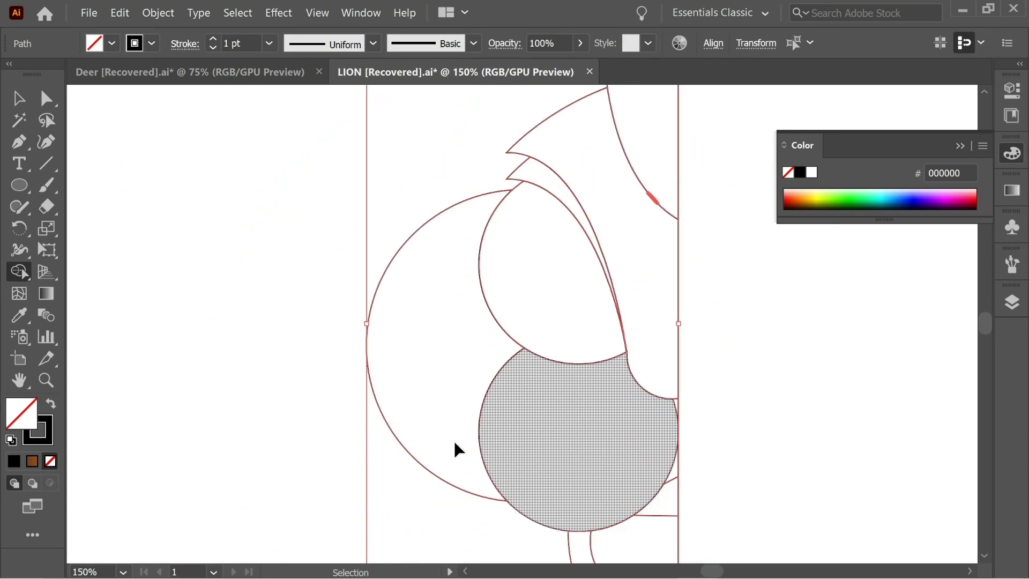
Merge the inner chin regions below the lower circle into one shape and deselect the artwork.
left_click_drag(450, 432, 242, 255)
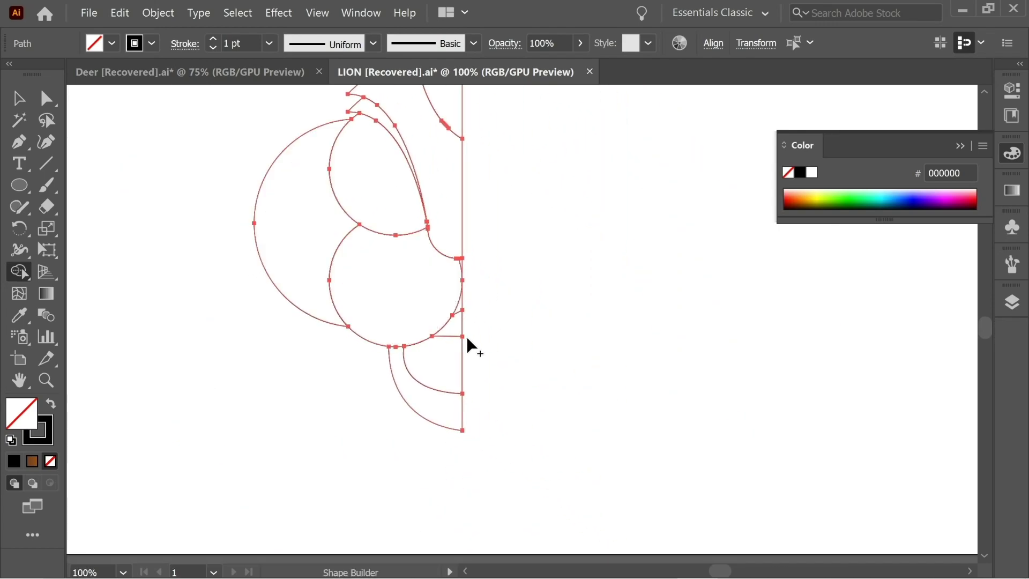
mouse_move(487, 345)
left_mouse_down()
mouse_move(457, 354)
mouse_move(425, 383)
mouse_move(428, 437)
mouse_move(416, 436)
left_mouse_up()
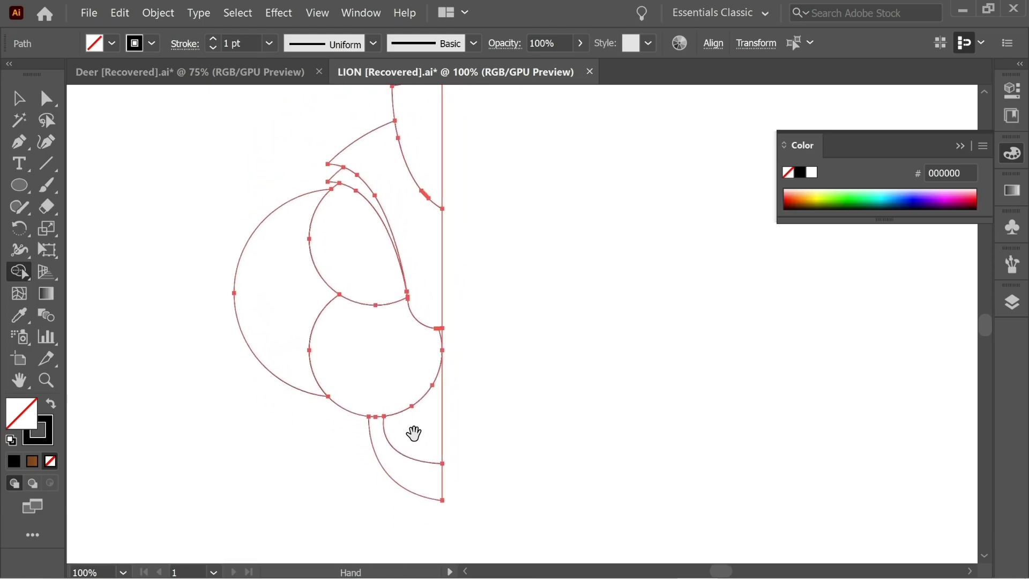
left_click(10, 101)
left_click(91, 138)
left_click_drag(259, 220, 312, 262)
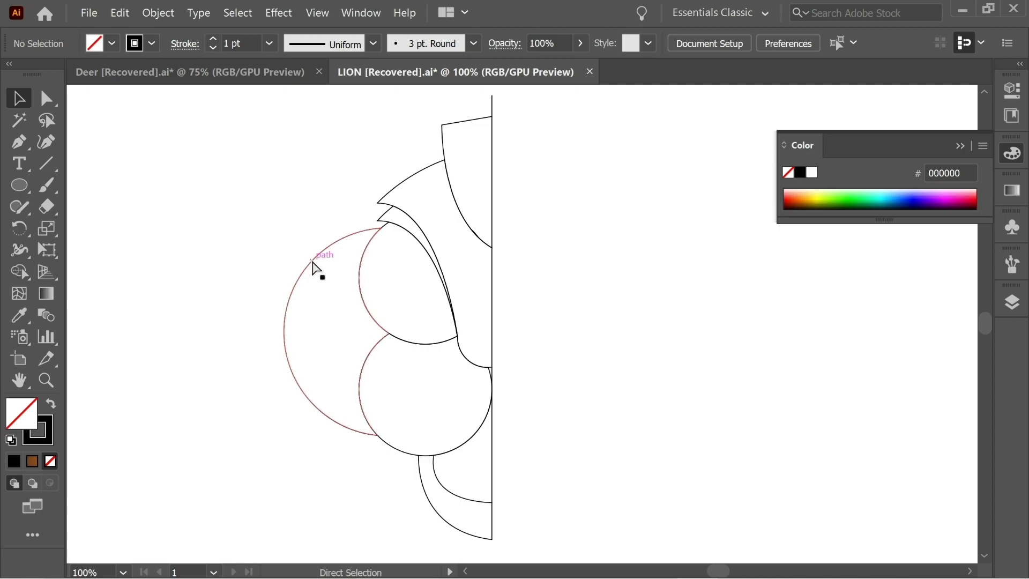
Examine the colour swatches beside the artboard, including the gradient type, angle and colour stops of the orange-brown one.
key("ctrl+minus")
key("ctrl+minus")
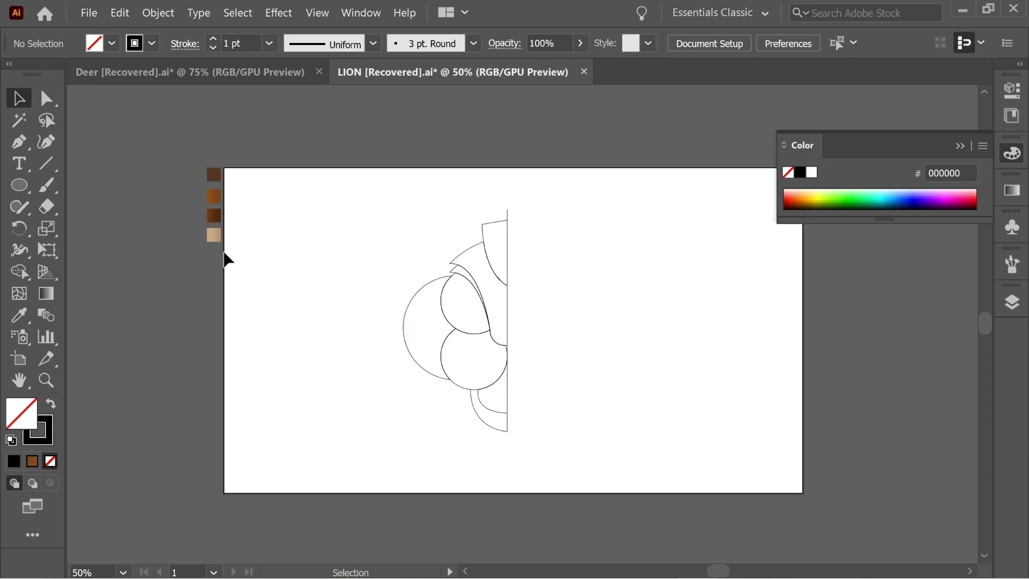
left_click_drag(226, 254, 162, 136)
left_click(239, 200)
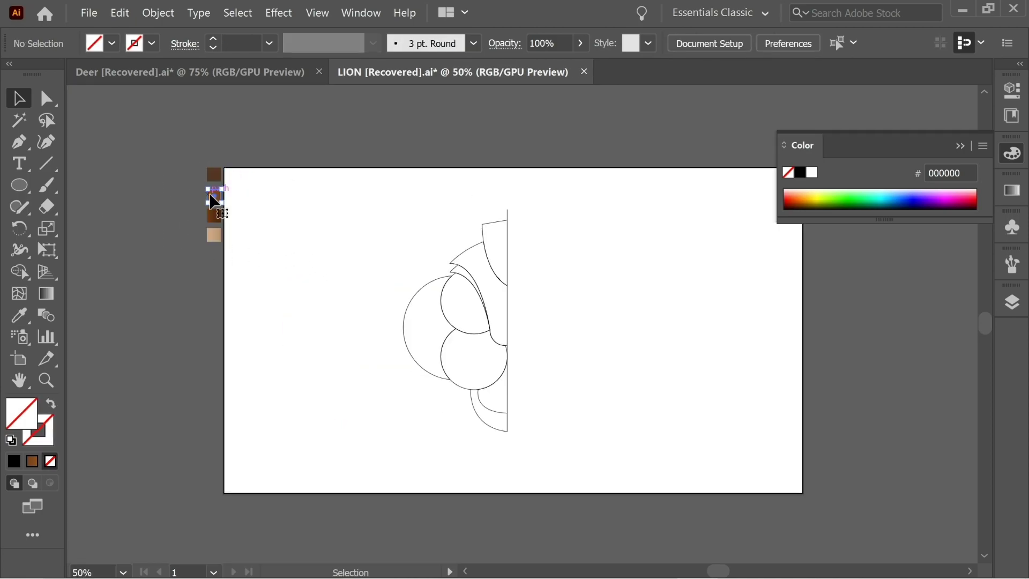
left_click(214, 201)
left_click(46, 294)
left_click(213, 196)
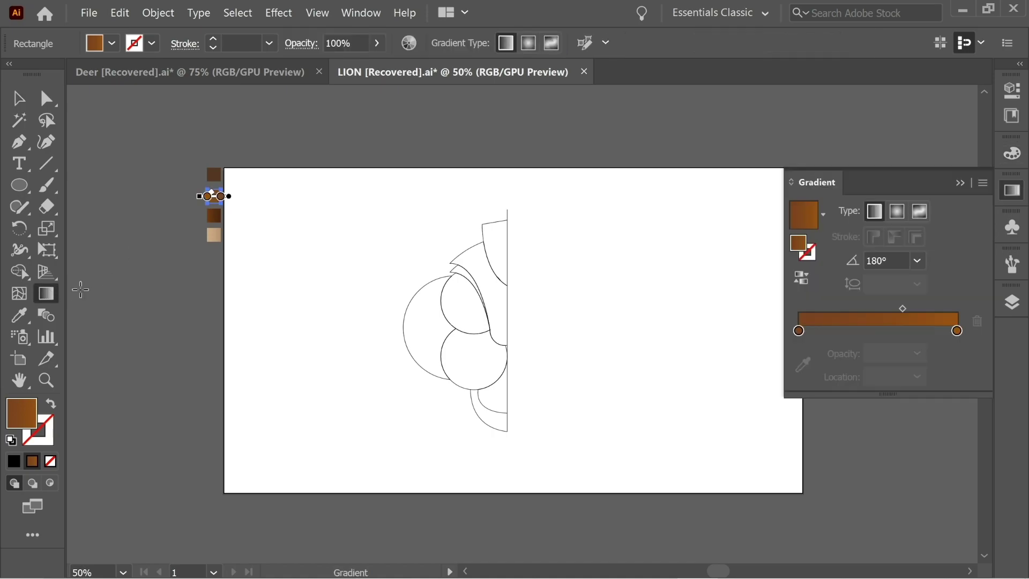
left_click(956, 331)
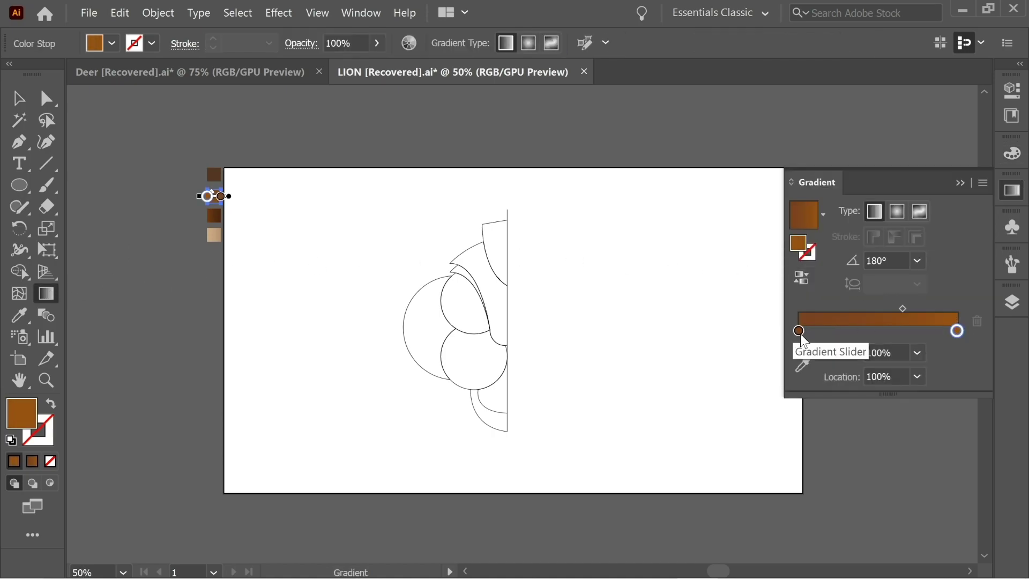
key("v")
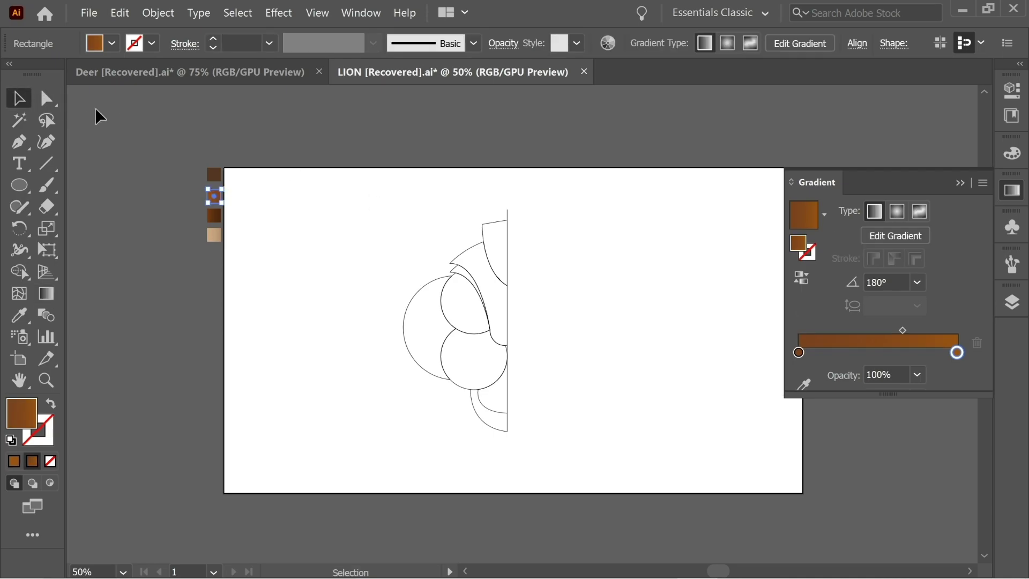
left_click(177, 127)
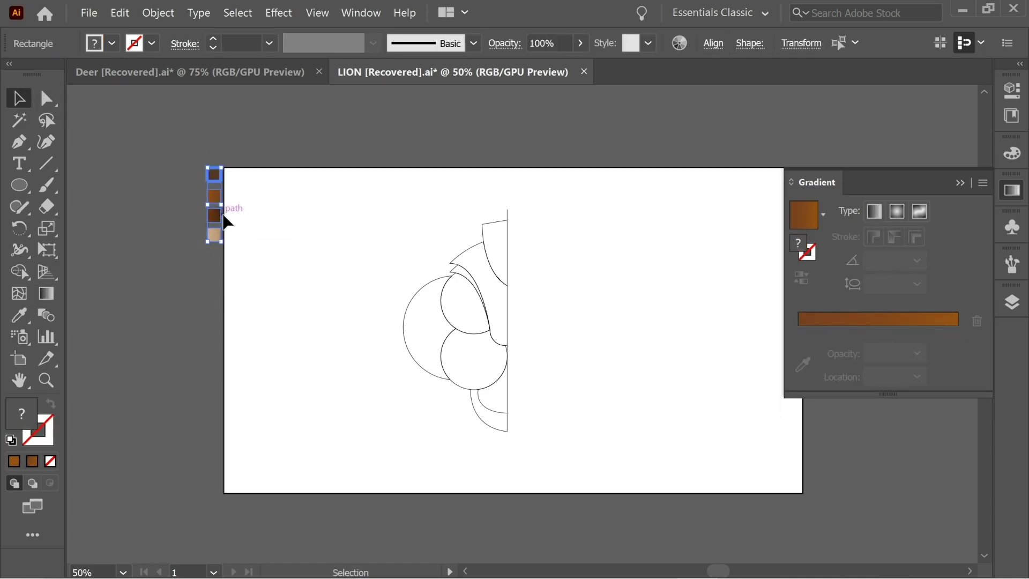
left_click(278, 222)
left_click_drag(393, 266, 334, 246)
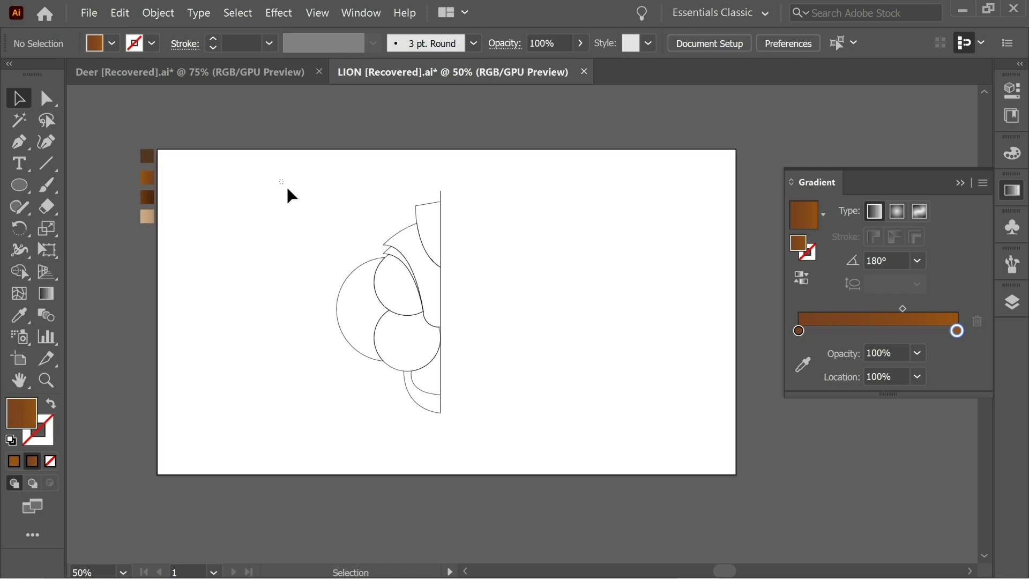
Select the half lion head and convert it into a Live Paint group, leaving it deselected.
left_click_drag(524, 421, 539, 422)
left_click(21, 274)
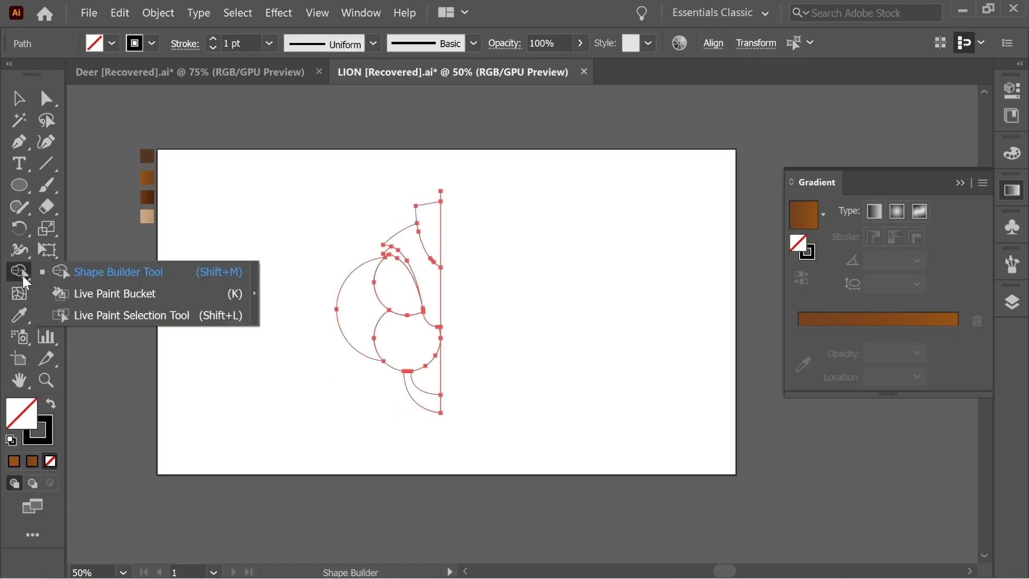
left_click(105, 294)
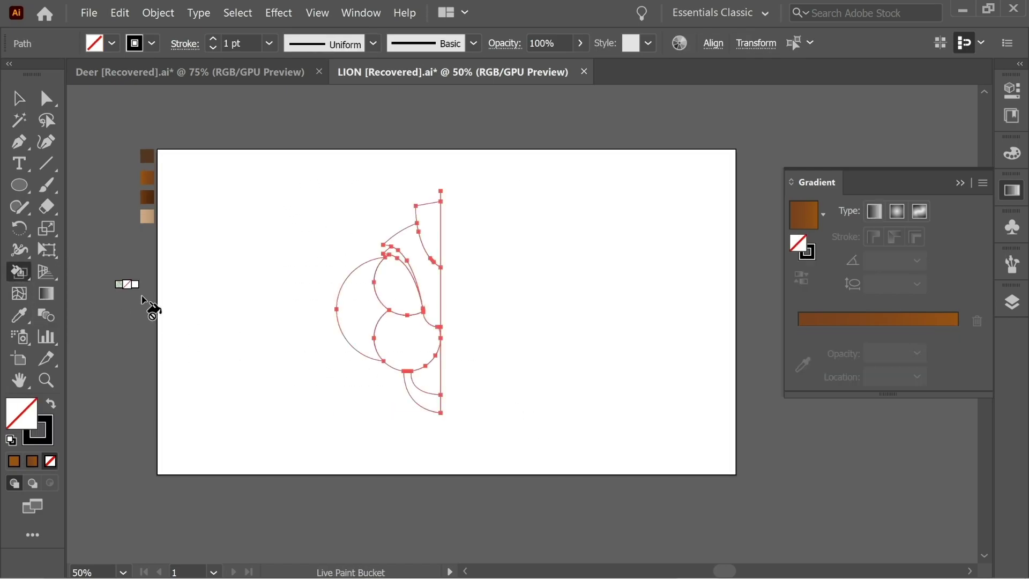
left_click(399, 285)
left_click(18, 98)
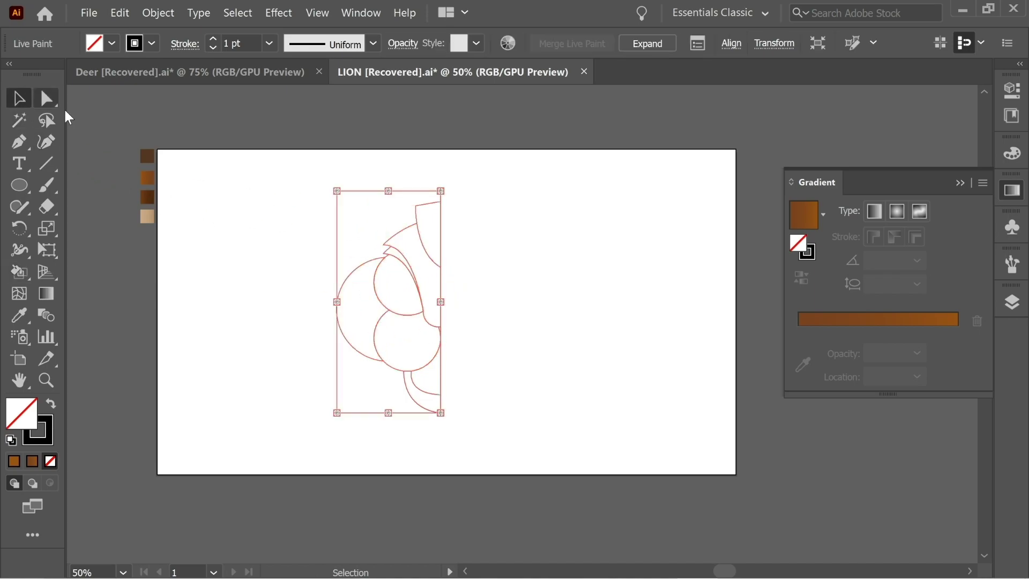
left_click(194, 141)
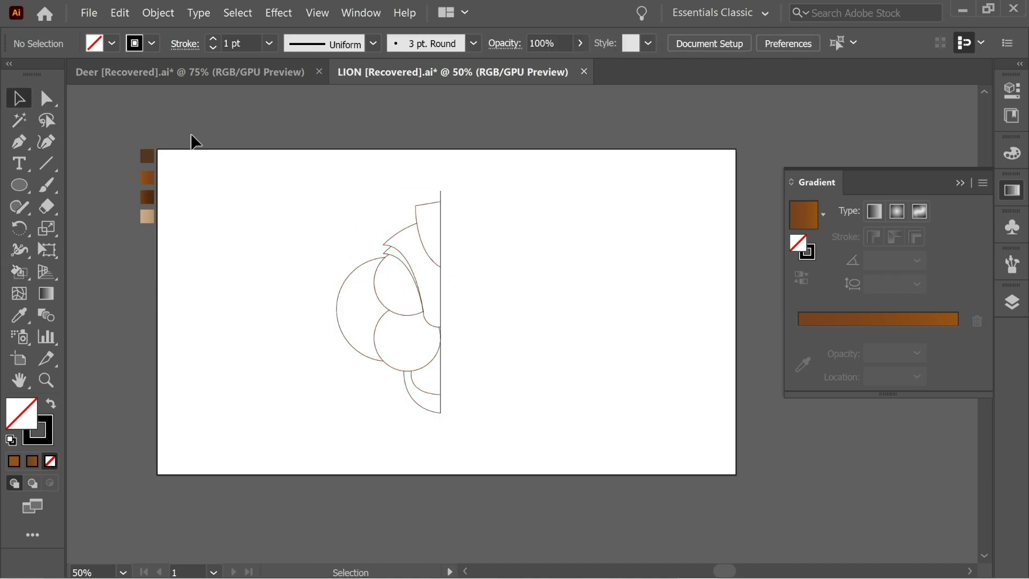
Fill the forehead, brow and nose, thin brow strip, outer mane crescent and outer chin with the sampled orange-brown gradient.
left_click(149, 179)
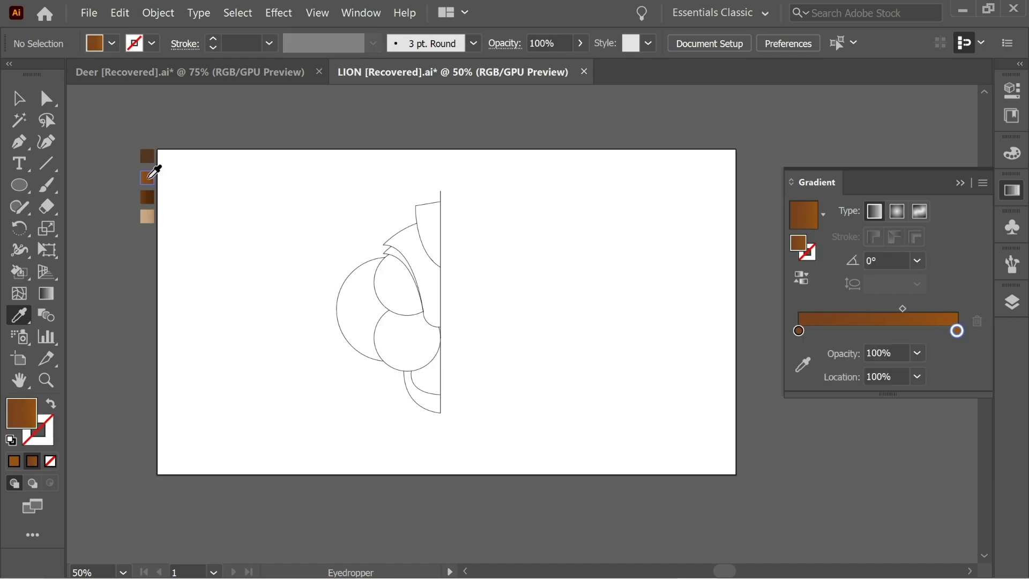
key("k")
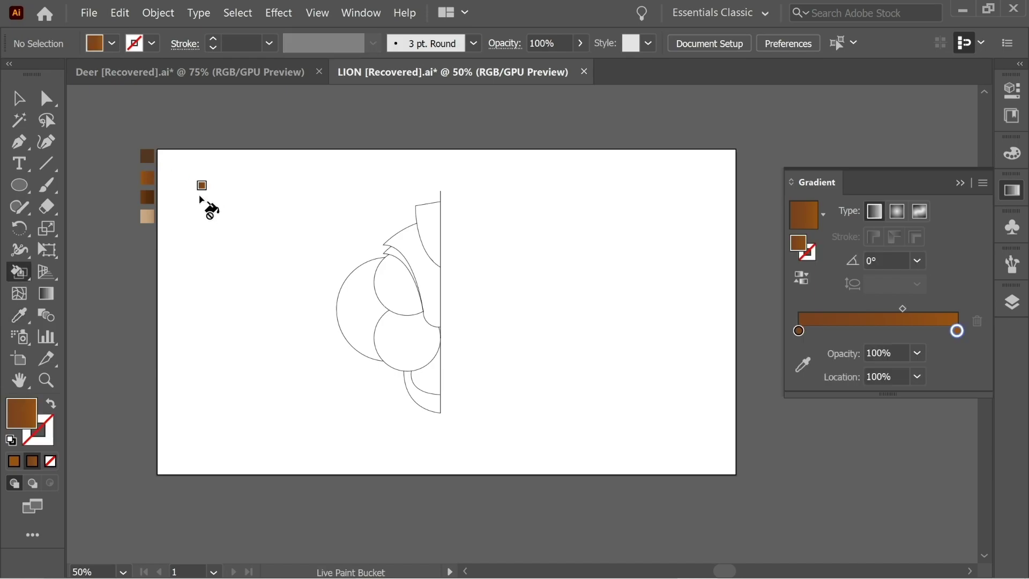
left_click(428, 230)
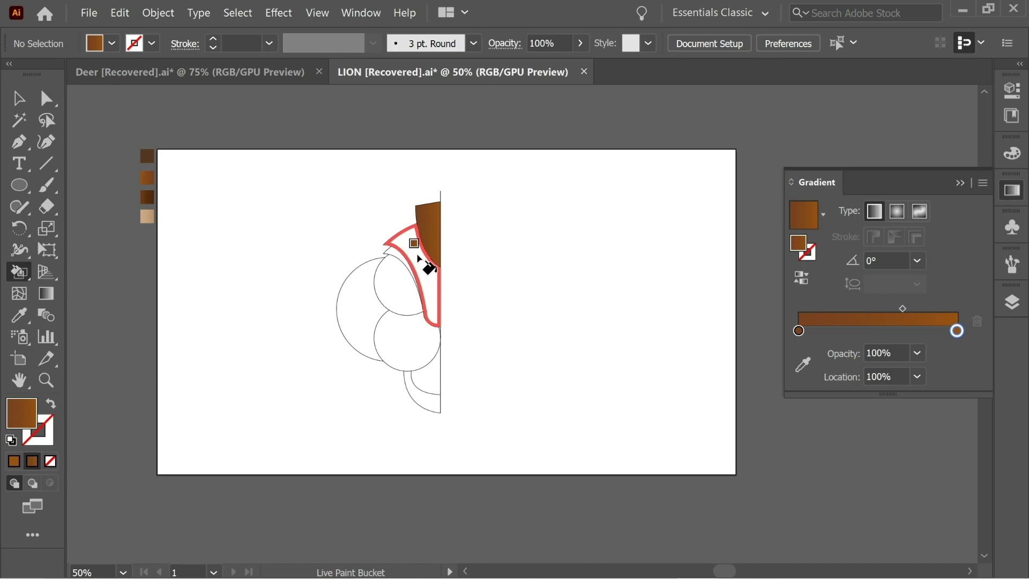
left_click(418, 257)
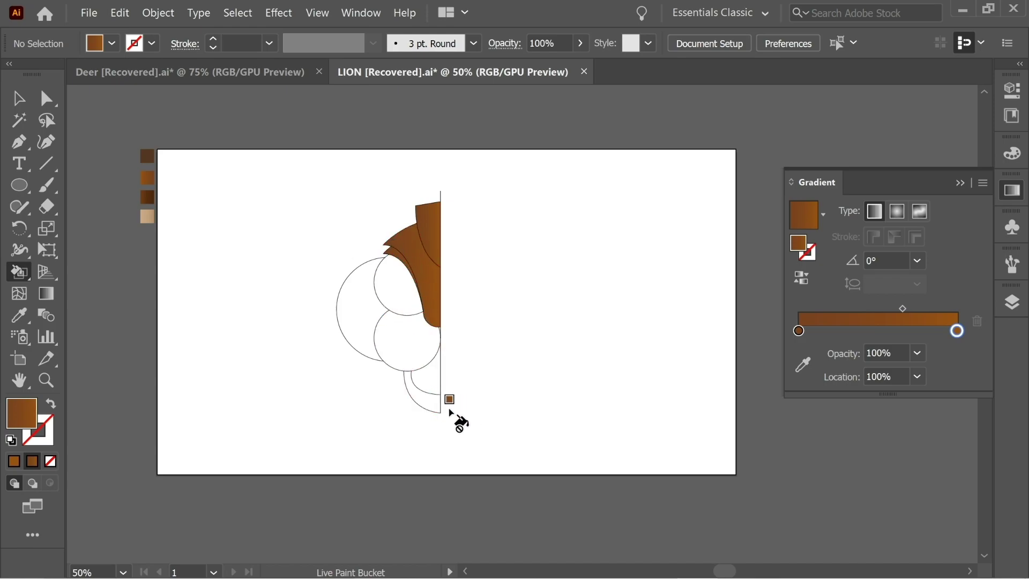
left_click(360, 292)
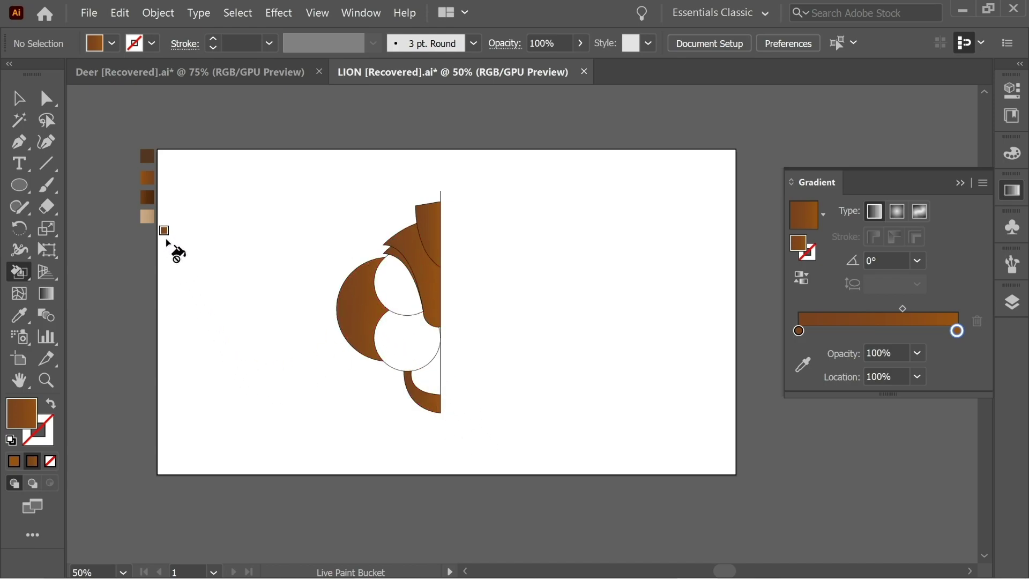
Fill the upper circle, lower circle and inner chin with the tan gradient sampled from the lightest swatch.
key("i")
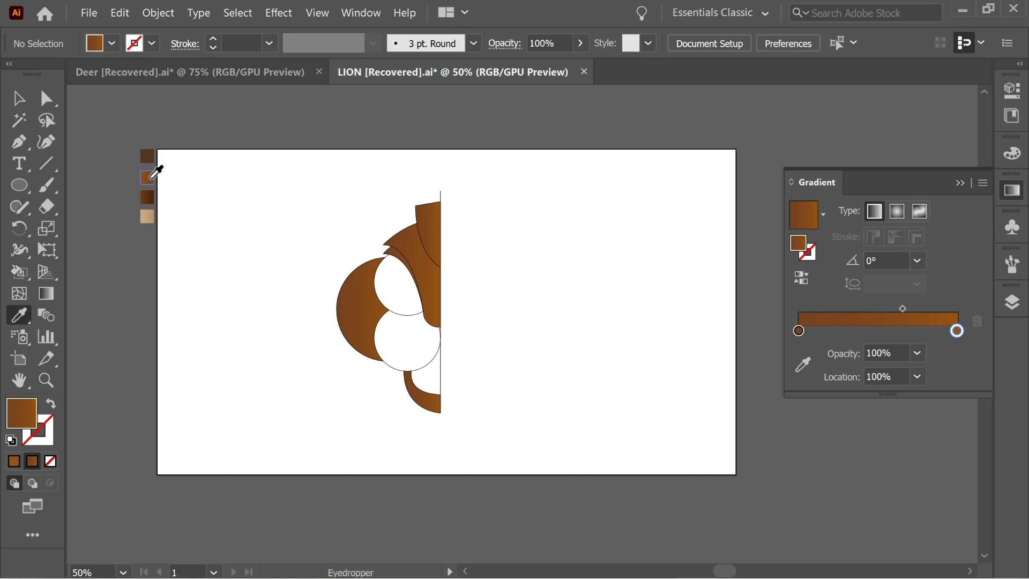
left_click(159, 211)
key("k")
left_click(401, 286)
left_click(412, 348)
left_click(434, 382)
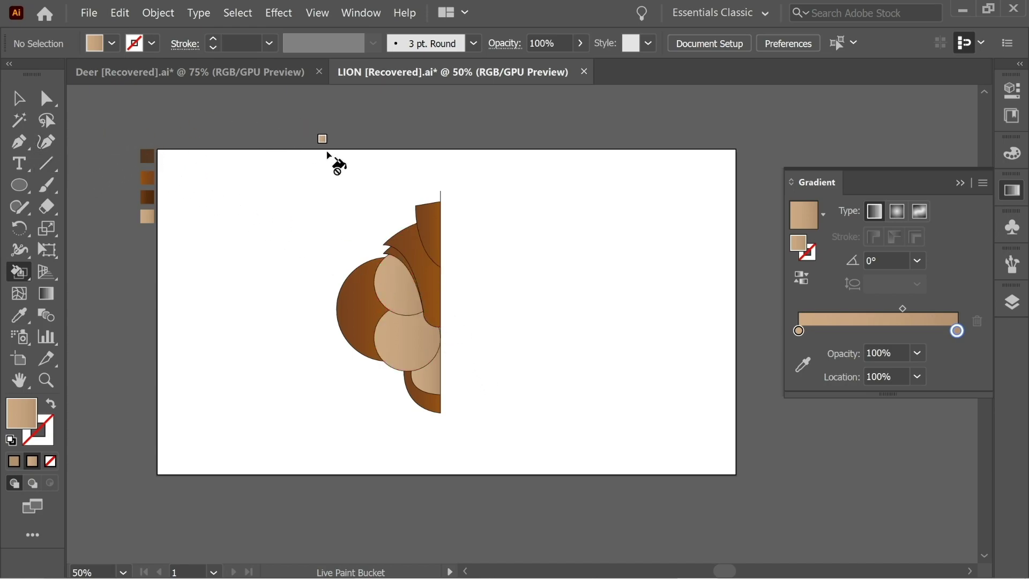
Draw a closed, rounded eye shape over the brow edge and upper tan circle with the Pen tool, leaving it deselected.
mouse_move(463, 274)
left_mouse_down()
mouse_move(355, 255)
mouse_move(496, 257)
mouse_move(461, 289)
left_mouse_up()
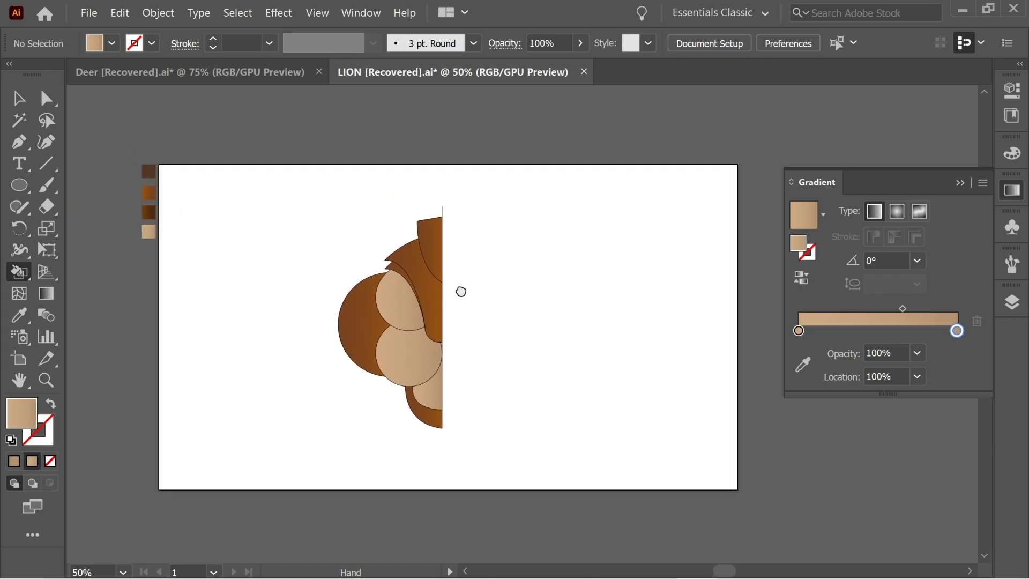
left_click(19, 99)
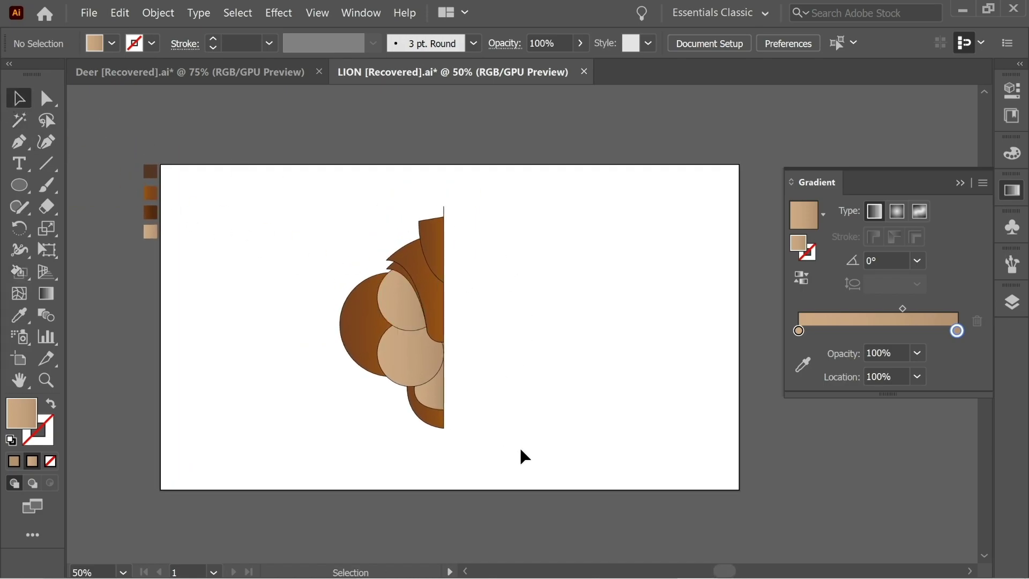
left_click(19, 142)
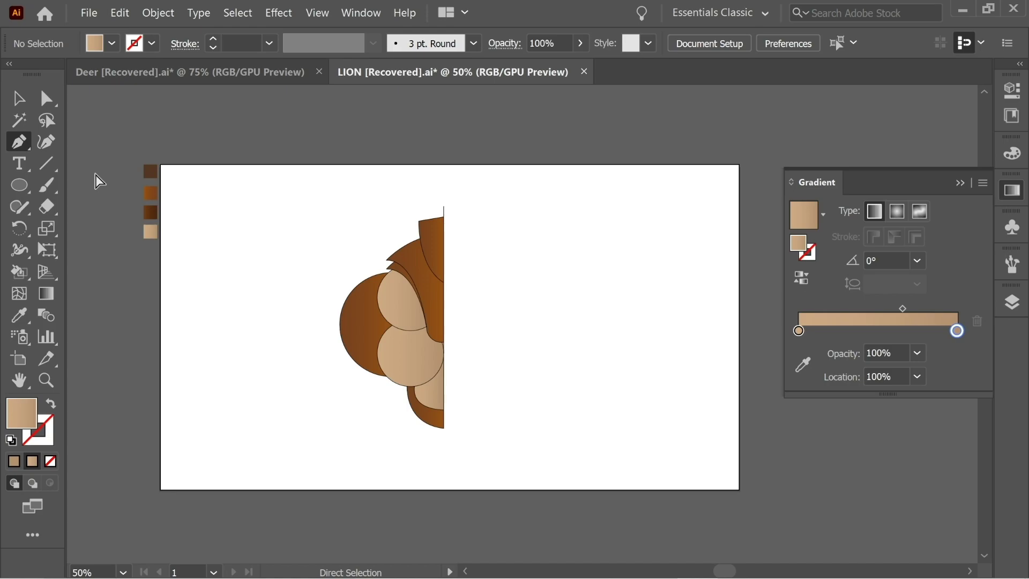
key("ctrl+1")
left_click_drag(269, 236, 382, 212)
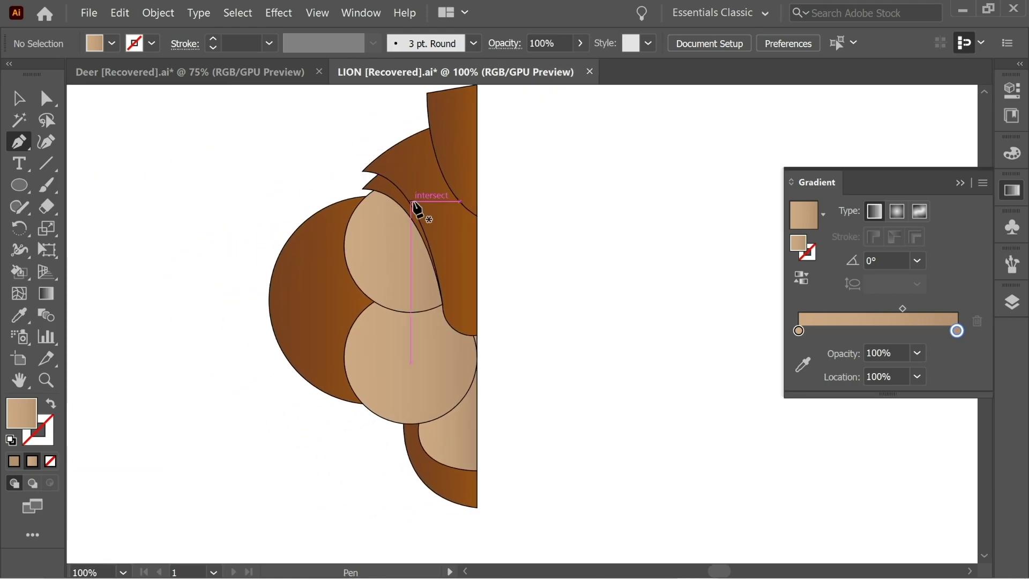
left_click(394, 182)
left_click_drag(447, 255, 509, 249)
key("ctrl+z")
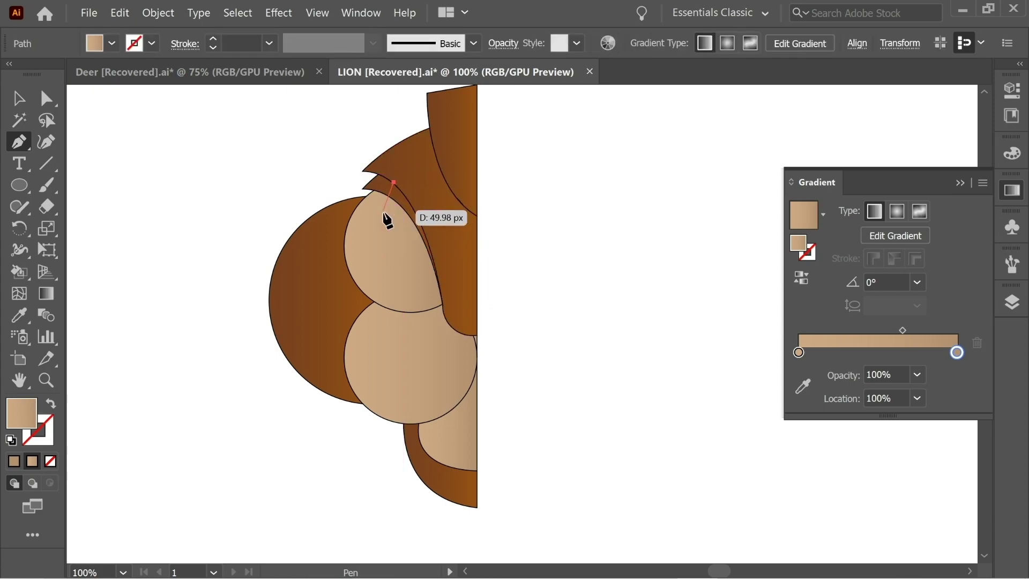
left_click_drag(447, 236, 515, 205)
left_click(418, 174)
left_click(394, 182)
left_click_drag(152, 156, 240, 175)
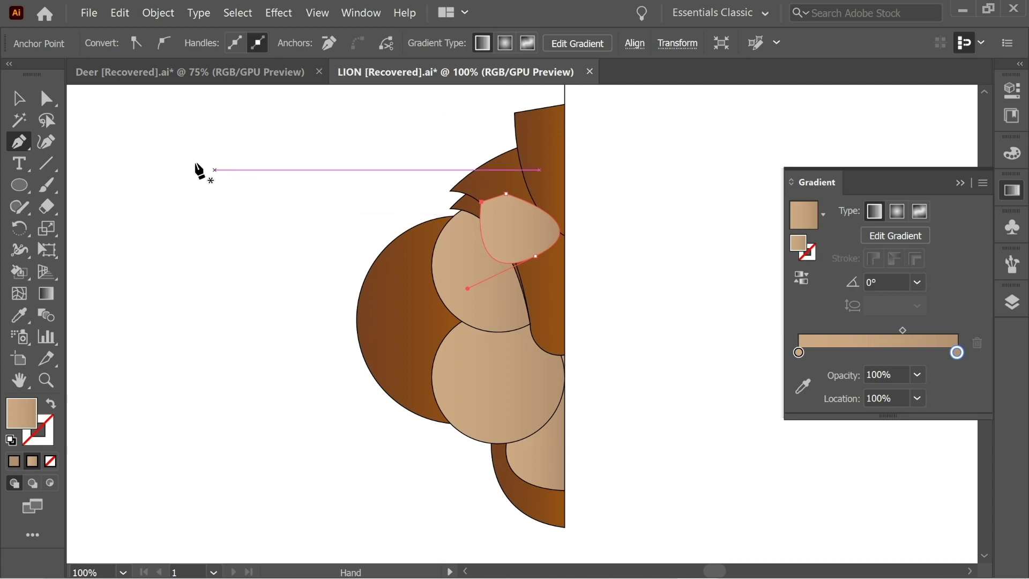
key("v")
left_click(576, 252)
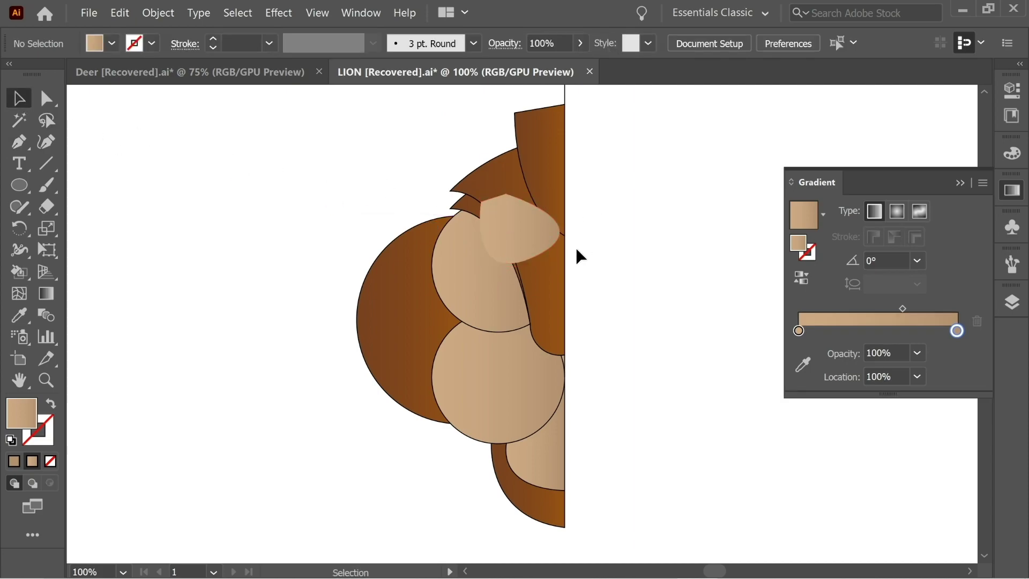
Expand the object, fill and stroke of the whole half lion head and eye shape, with gradients specified as 255 objects.
left_click(464, 204, "shift")
left_click(494, 176, "shift")
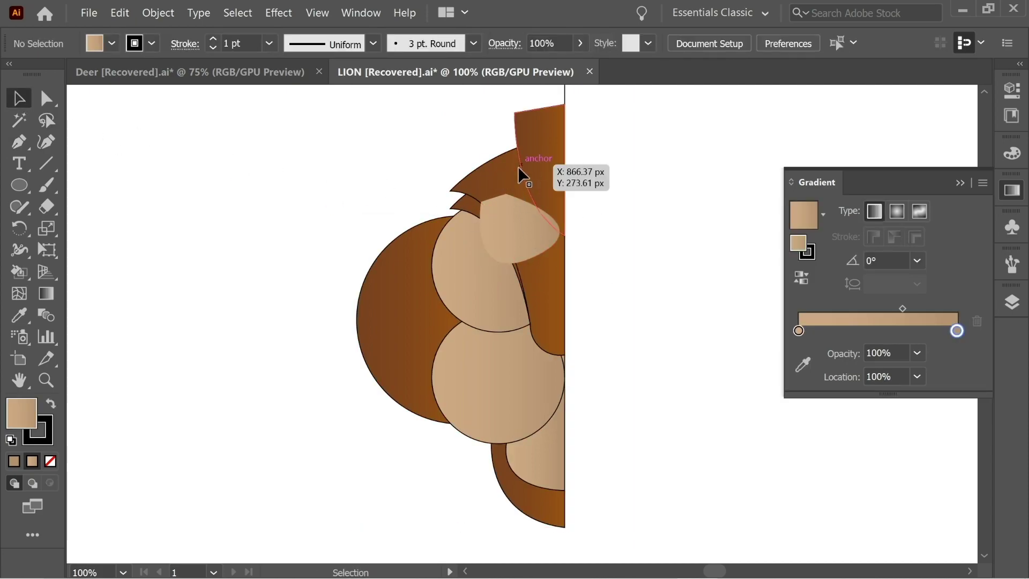
left_click_drag(610, 234, 563, 223)
left_click(506, 223)
left_click(614, 467)
left_click_drag(545, 420, 269, 138)
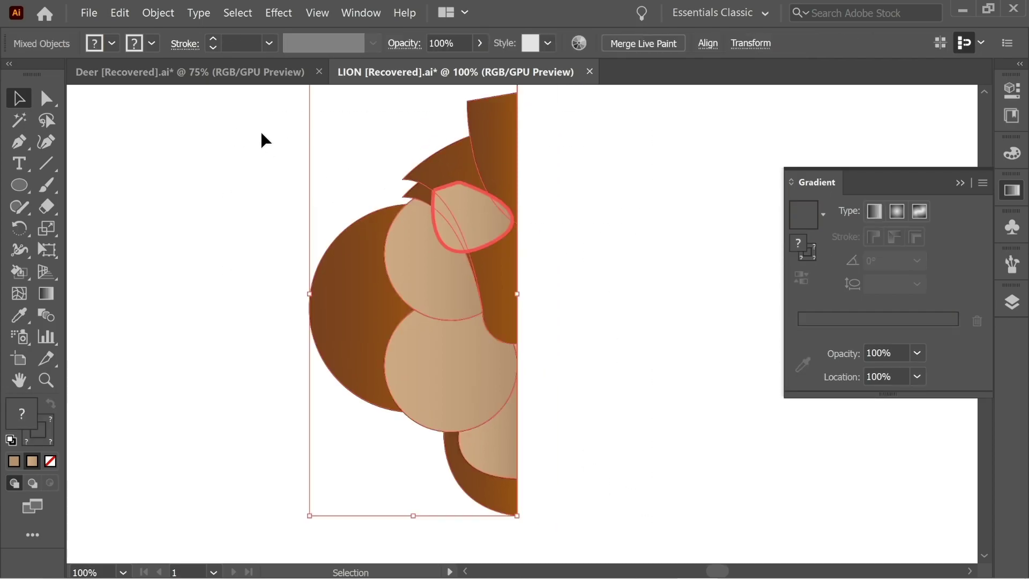
left_click(158, 19)
left_click(187, 174)
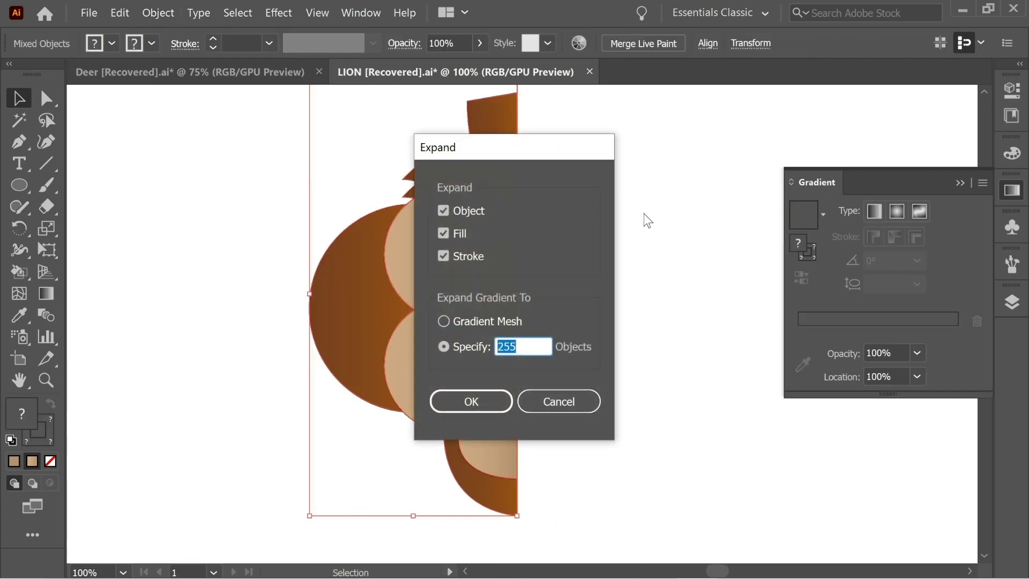
left_click(471, 402)
left_click(580, 348)
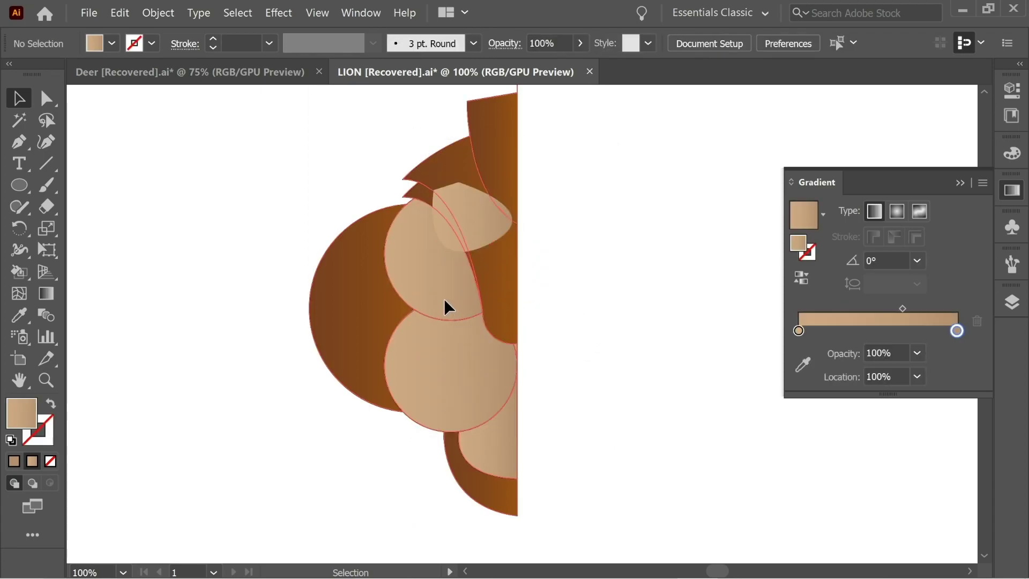
Ungroup the expanded half lion head and eye shape twice.
left_click_drag(661, 495, 234, 138)
right_click(499, 307)
left_click(562, 421)
right_click(474, 331)
left_click(536, 443)
left_click(626, 265)
Ungroup the head's remaining fill group, testing that the brow and nose piece moves on its own and undoing the test moves.
left_click_drag(499, 286, 564, 288)
key("ctrl+z")
right_click(502, 281)
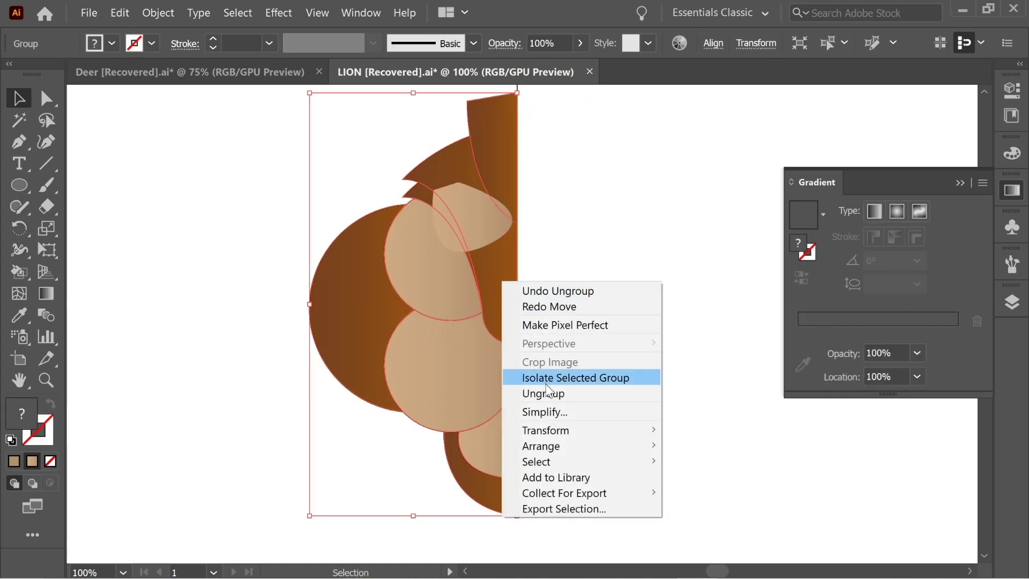
left_click(549, 393)
left_click_drag(474, 274, 595, 290)
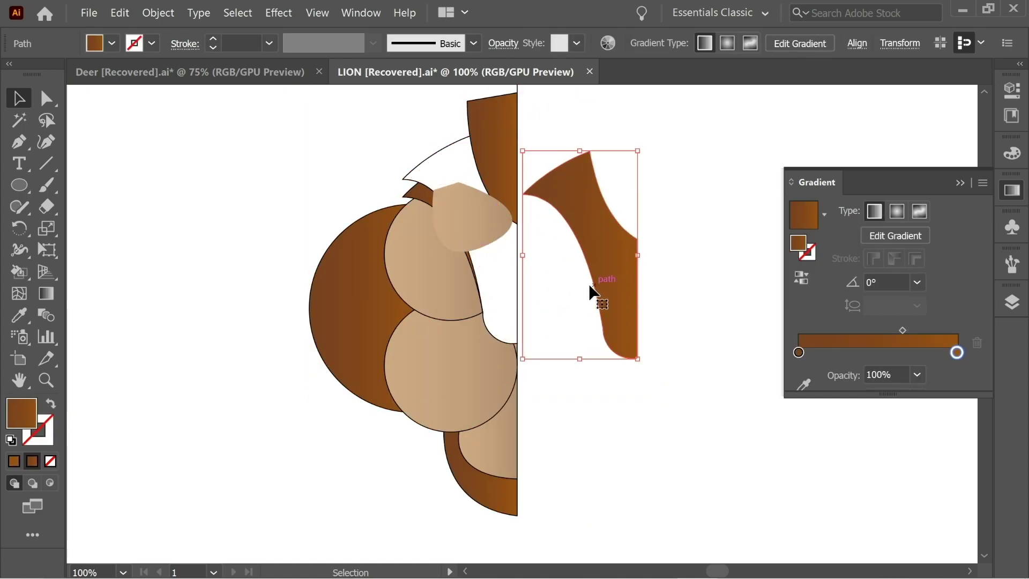
key("ctrl+z")
left_click(650, 259)
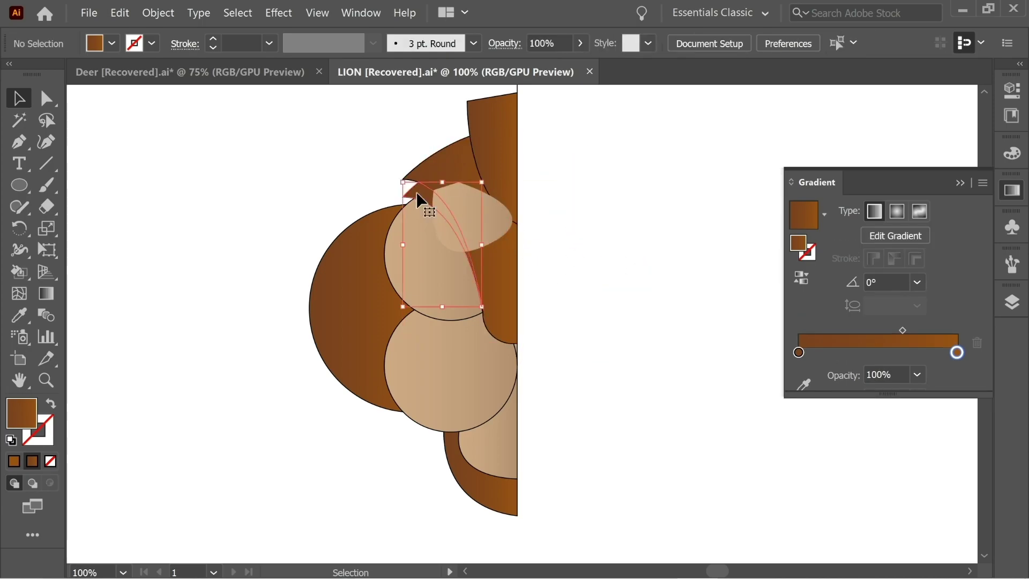
Bring the thin brow strip, the brow and nose piece and the forehead to the front, above the eye shape.
left_click(416, 193)
left_click(452, 155, "shift")
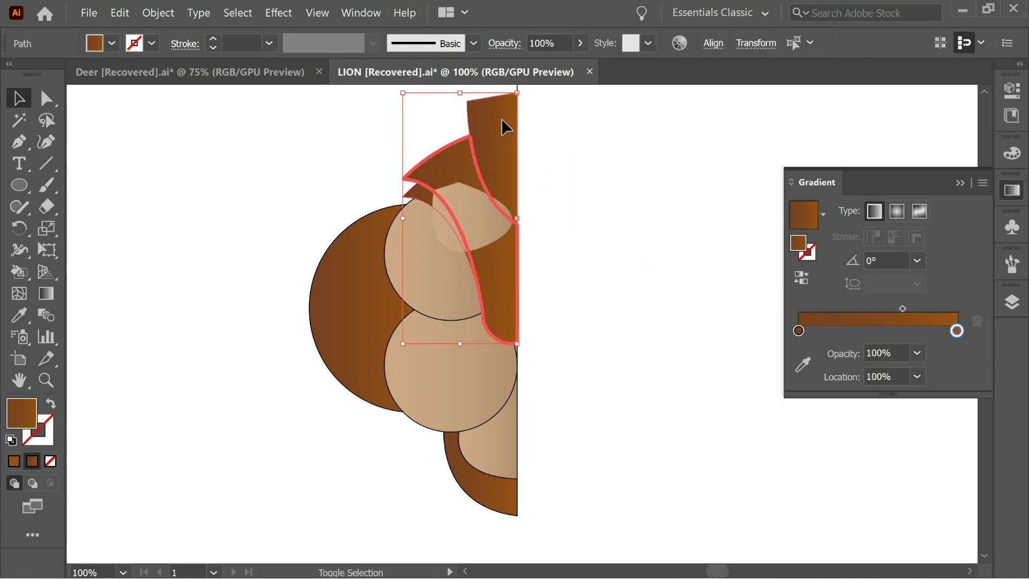
right_click(485, 134)
mouse_move(536, 344)
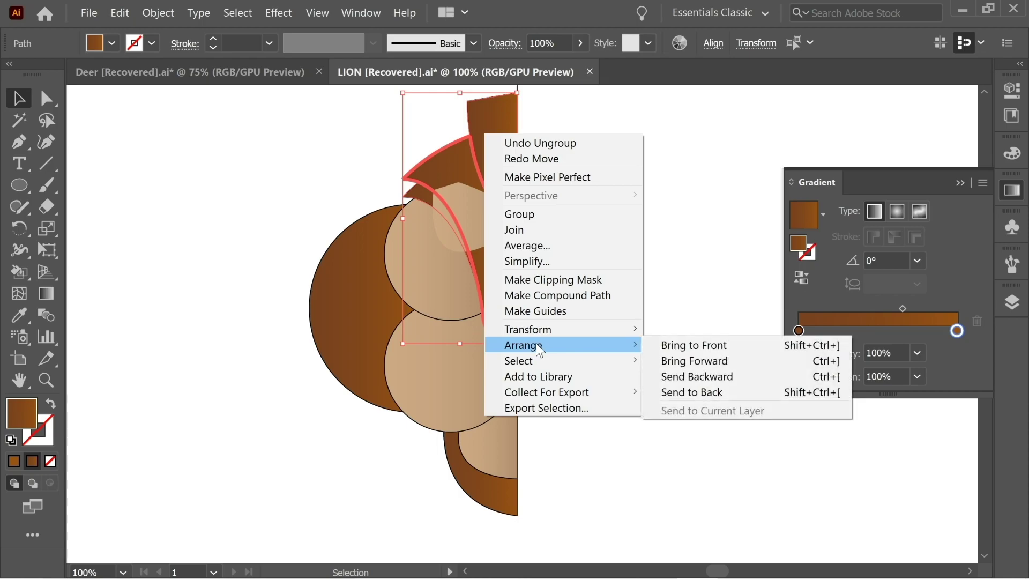
left_click(680, 343)
left_click(671, 324)
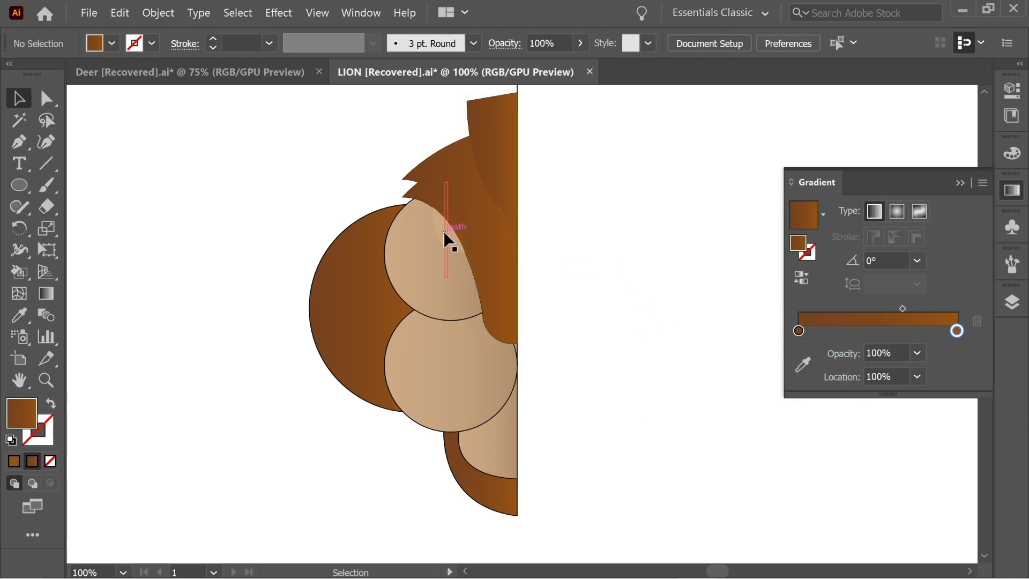
Fill the eye shape with the solid dark brown 301600 and deselect it.
left_click(453, 239)
left_click_drag(259, 192, 390, 217)
double_click(21, 410)
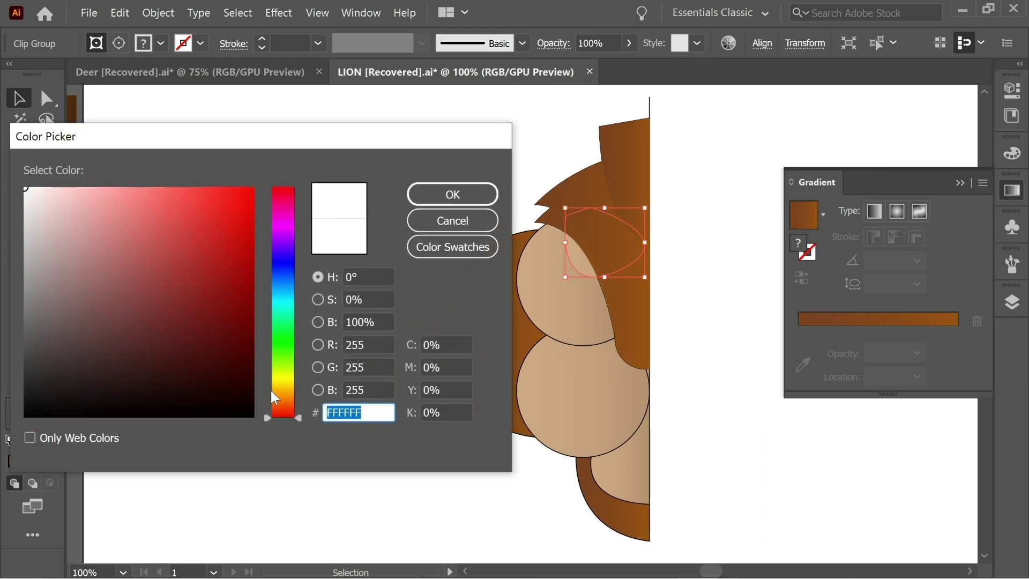
left_click(272, 400)
left_click_drag(239, 384, 262, 365)
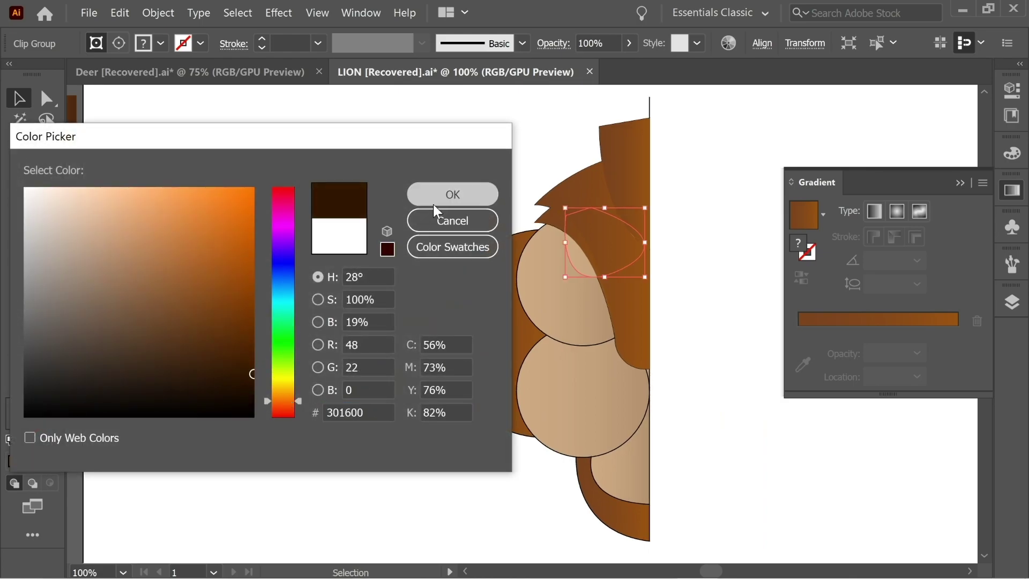
left_click(435, 194)
left_click_drag(310, 159, 143, 180)
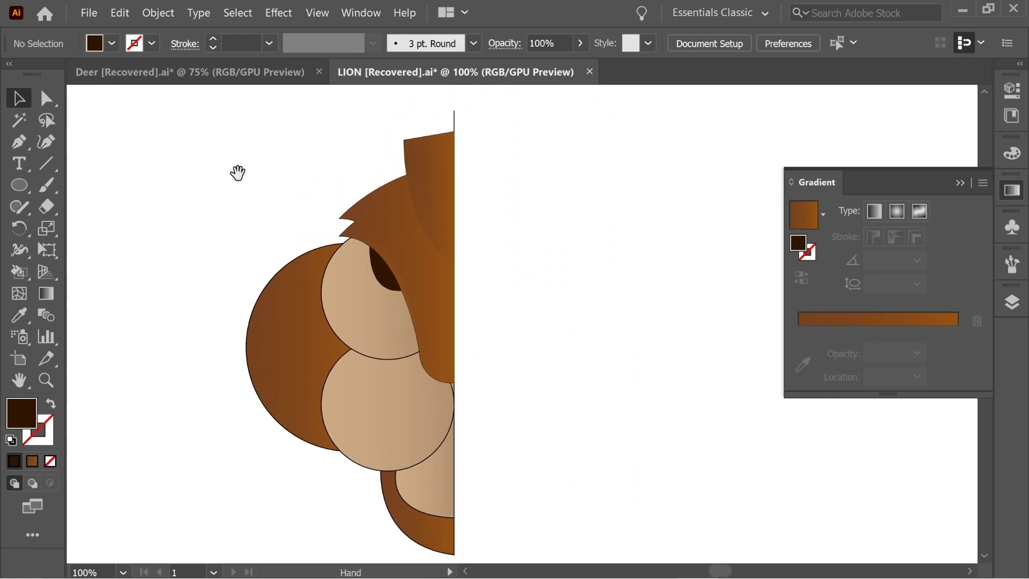
Redirect the forehead's gradient with the Gradient tool to run from above downwards at about -96°.
mouse_move(504, 217)
left_mouse_down()
mouse_move(499, 162)
mouse_move(519, 218)
left_mouse_up()
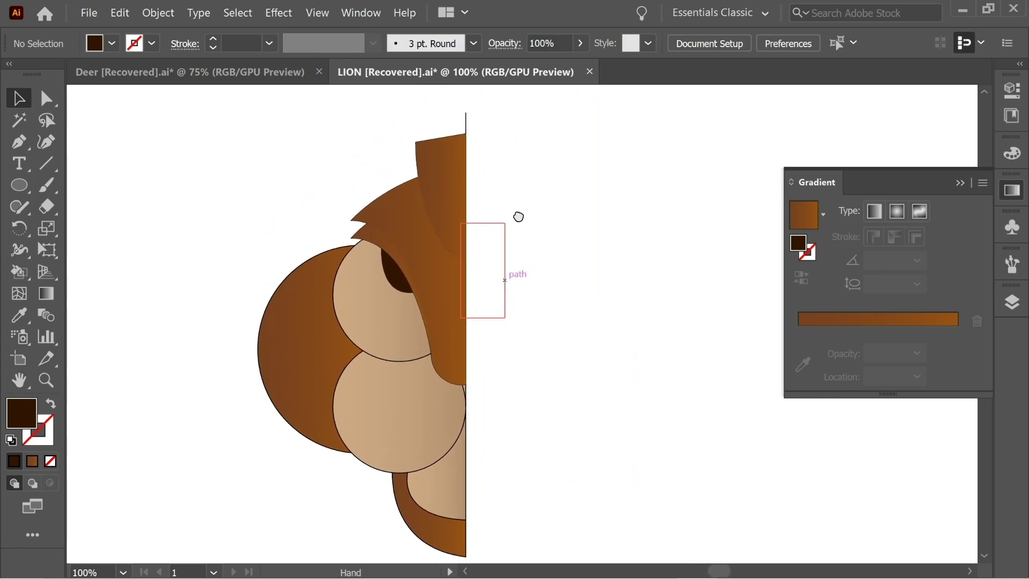
left_click(450, 174)
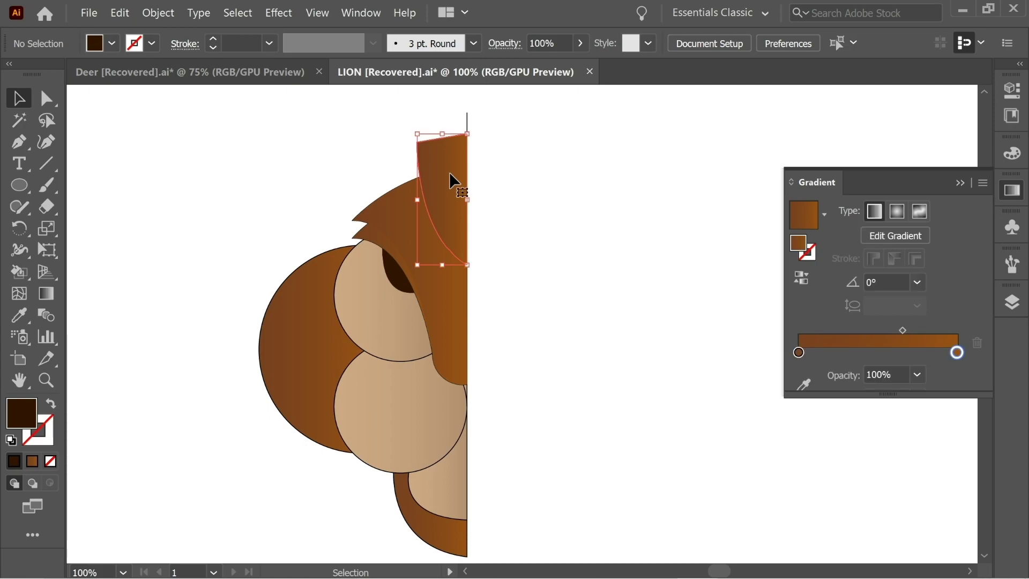
left_click(47, 296)
left_click_drag(446, 243, 452, 153)
mouse_move(449, 119)
left_mouse_down()
mouse_move(447, 220)
mouse_move(442, 203)
mouse_move(457, 174)
left_mouse_up()
mouse_move(449, 113)
left_mouse_down()
mouse_move(460, 143)
mouse_move(495, 129)
left_mouse_up()
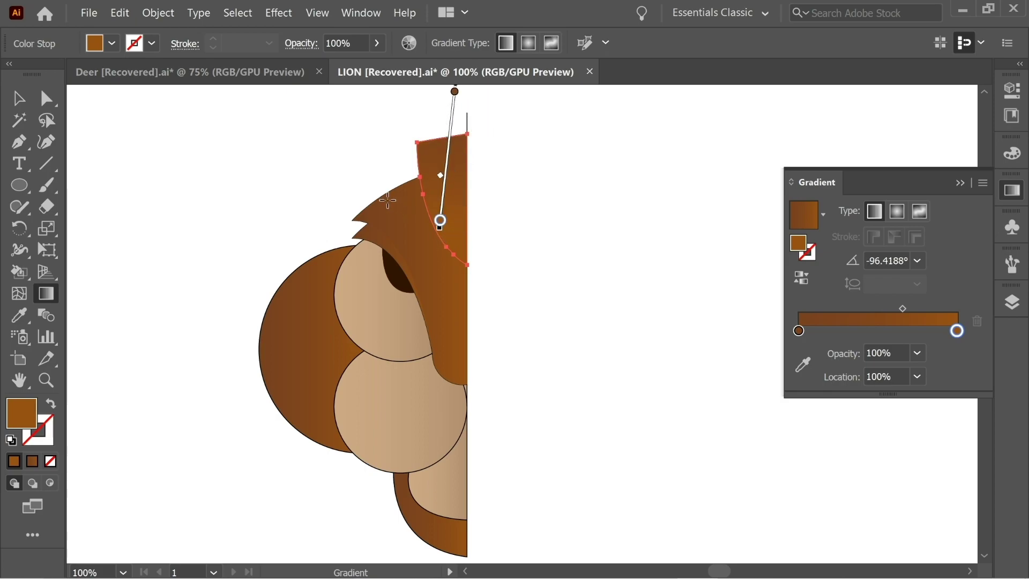
left_click(19, 99)
left_click(268, 179)
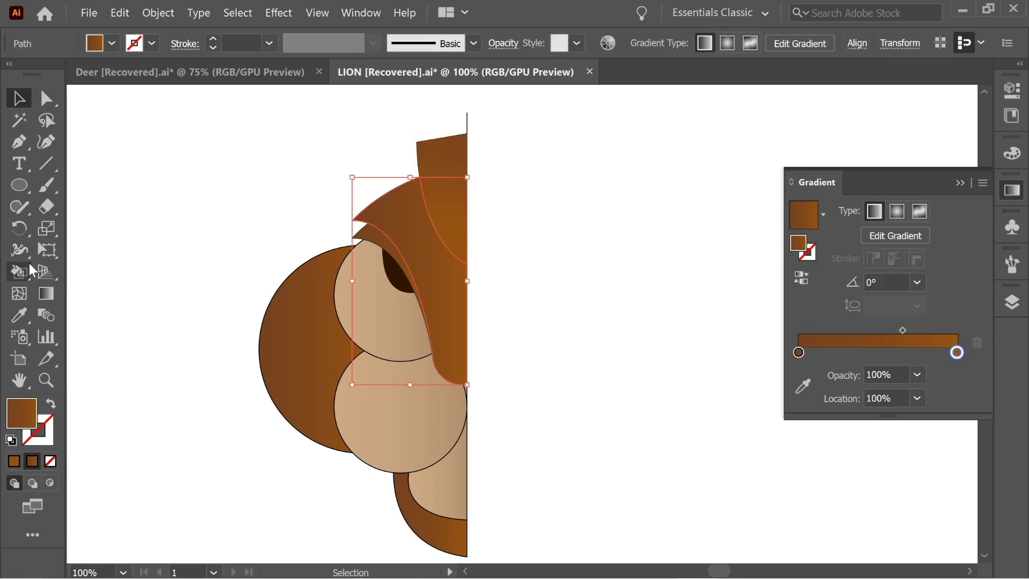
Redirect the brow and nose piece's gradient to run almost vertically from the top of the brow downwards.
left_click(46, 293)
left_click_drag(389, 179, 395, 290)
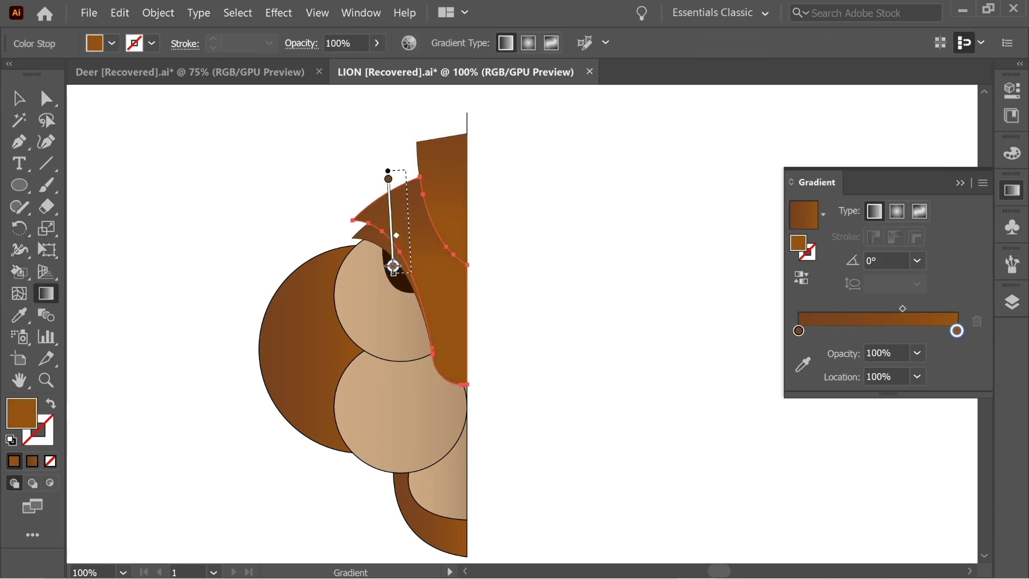
key("space")
left_click_drag(262, 233, 365, 224)
left_click(20, 99)
Redirect the thin brow strip's gradient to run from above downwards at about -92°, and deselect it.
key("space")
left_click_drag(468, 219, 422, 220)
left_click(427, 227)
left_click(56, 297)
left_click_drag(423, 165, 418, 242)
left_click(20, 102)
left_click(263, 203)
Redirect the upper tan circle's gradient to run from the brow downwards at about -101°.
key("space")
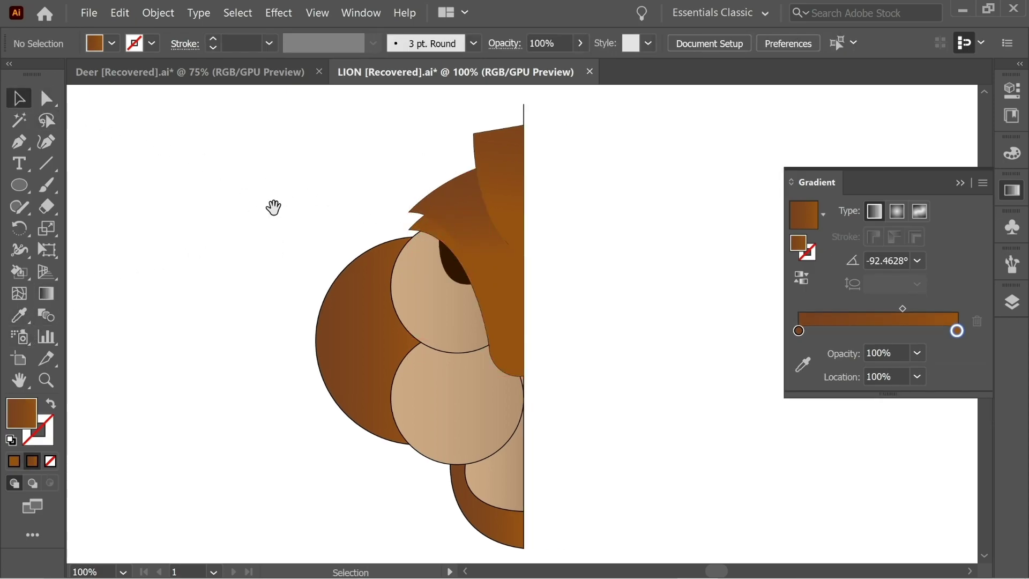
left_click_drag(264, 204, 204, 144)
left_click(367, 252)
key("g")
left_click_drag(406, 160, 374, 248)
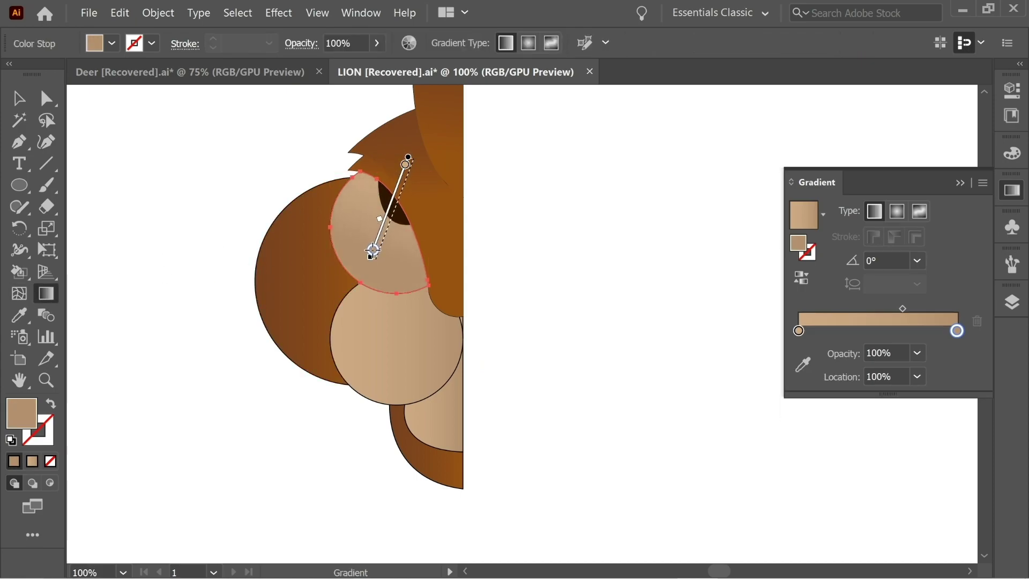
key("v")
Redirect the lower tan circle's gradient to run steeply downwards from the circle's upper edge.
left_click(386, 345)
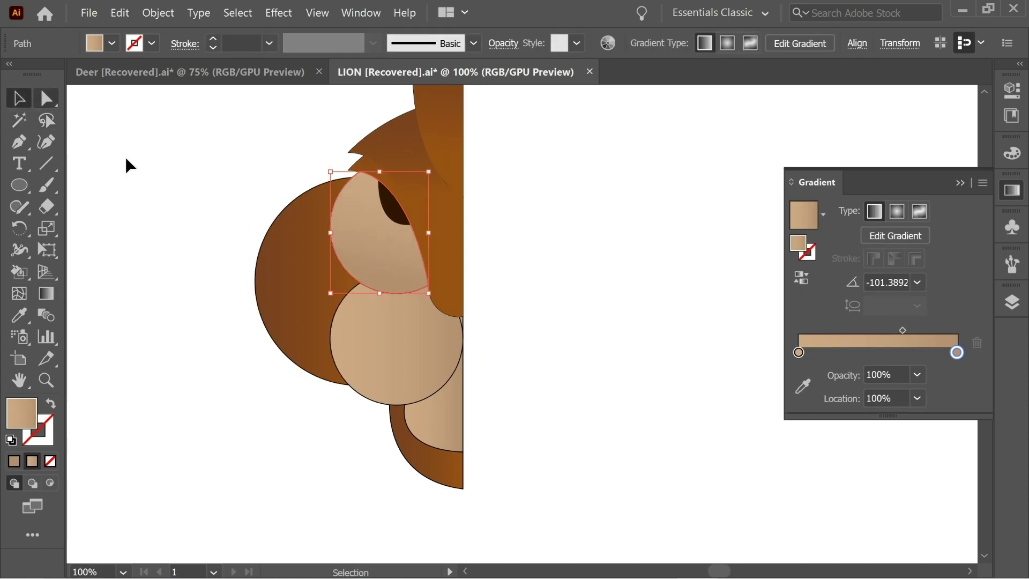
left_click(47, 300)
left_click_drag(418, 248, 383, 390)
left_click(23, 102)
Redirect the inner chin's gradient to run from below the nose down to the chin at about -99°, and deselect it.
left_click(414, 404)
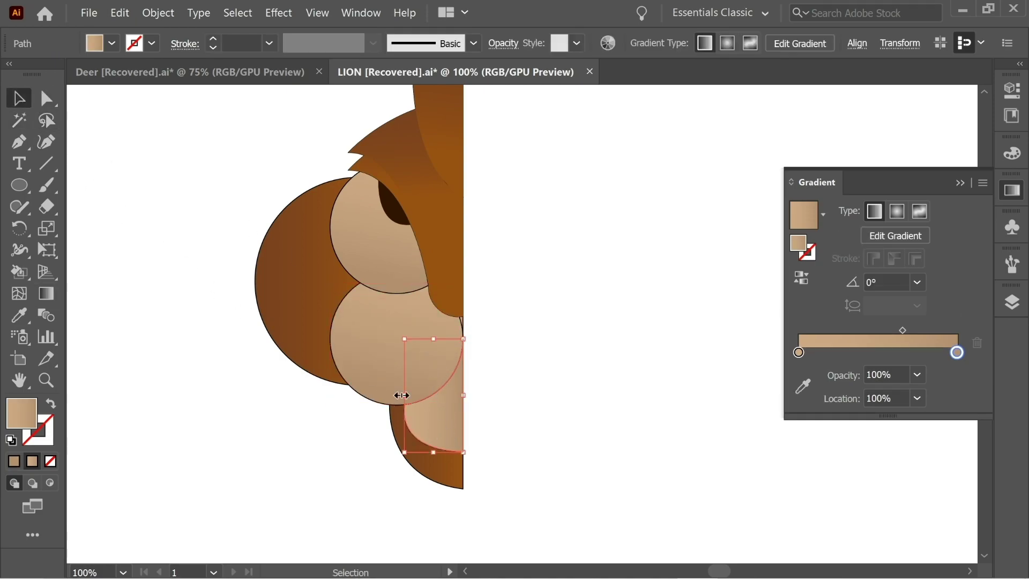
left_click(45, 298)
left_click_drag(470, 294, 432, 436)
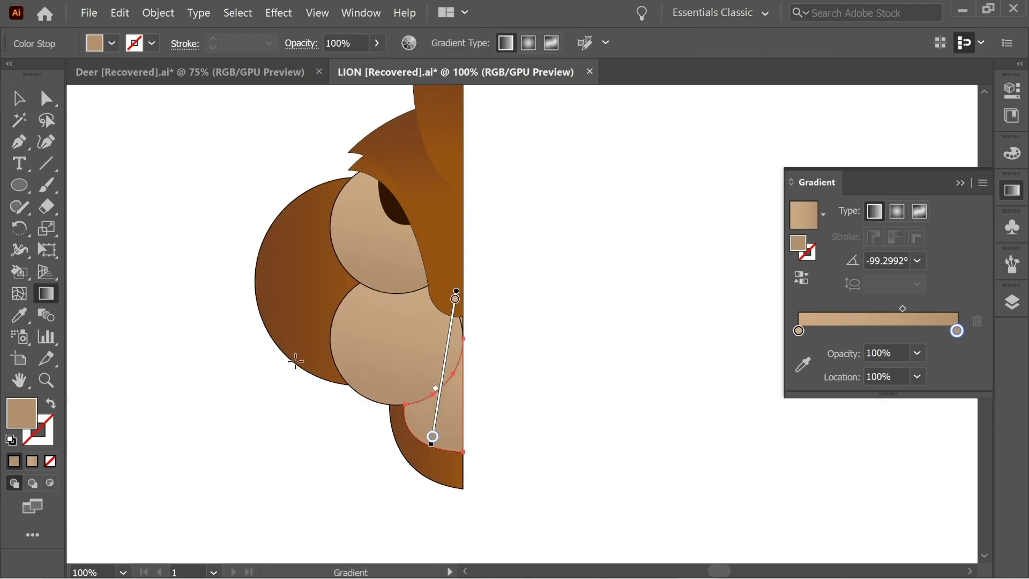
left_click(19, 98)
left_click(251, 300)
Redirect the outer chin's gradient to run upwards from below the chin at about 119°, and deselect it.
left_click_drag(250, 300, 182, 220)
left_click(381, 394)
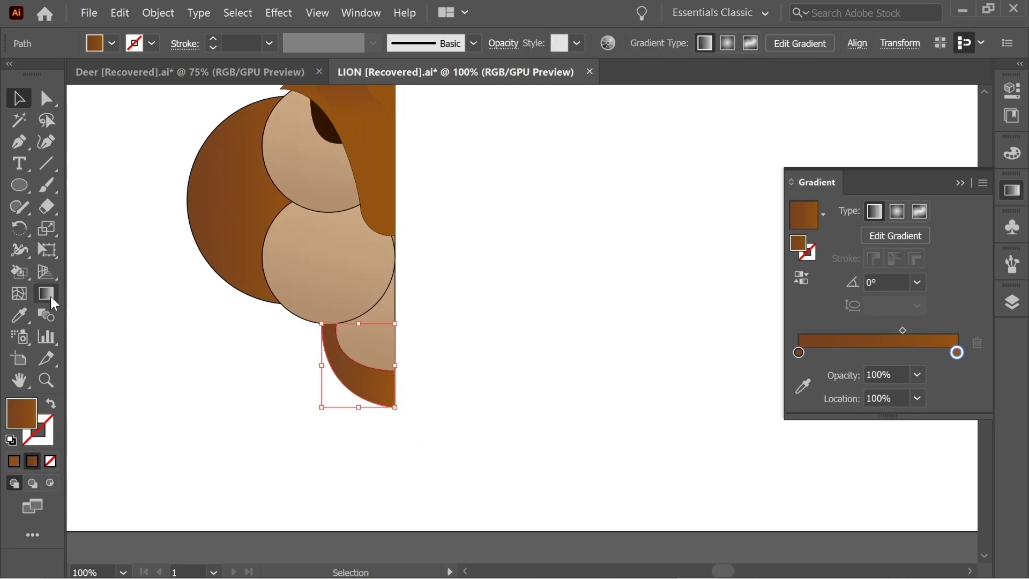
left_click(49, 299)
left_click_drag(404, 246, 399, 273)
left_click_drag(376, 390, 376, 391)
left_click_drag(423, 455, 374, 371)
left_click_drag(267, 237, 341, 315)
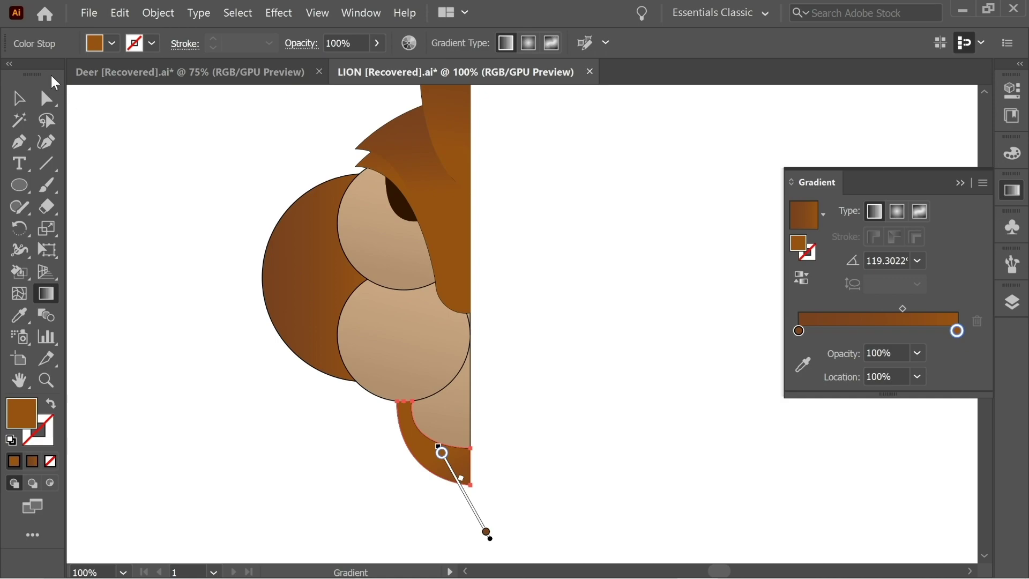
left_click(19, 98)
left_click(510, 219)
left_click(517, 225)
Redirect the brow and nose piece's gradient to run upwards from below the nose at about 92°, and deselect it.
left_click_drag(586, 232, 623, 260)
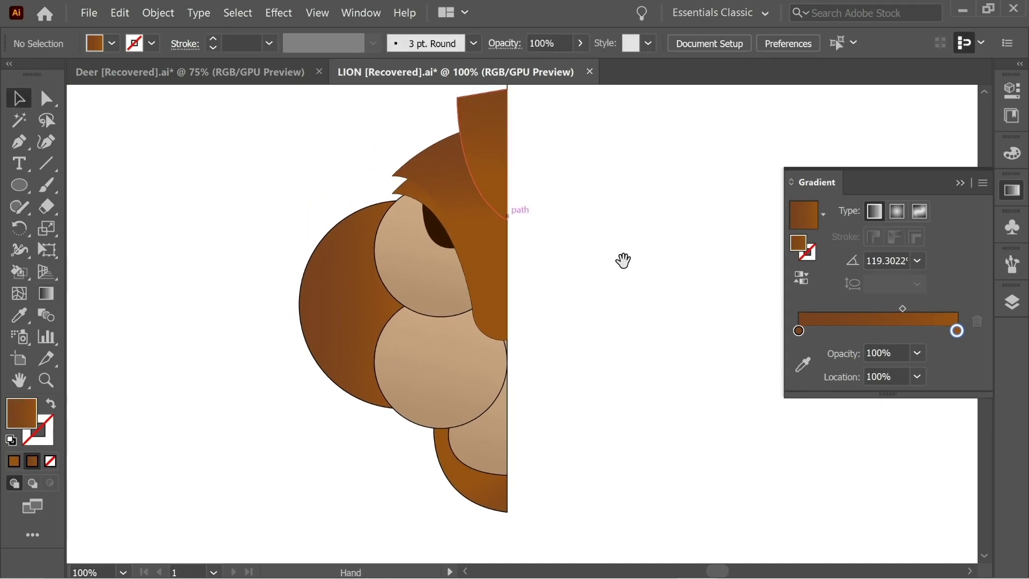
left_click(481, 252)
key("g")
mouse_move(540, 373)
left_mouse_down()
mouse_move(513, 214)
mouse_move(535, 233)
left_mouse_up()
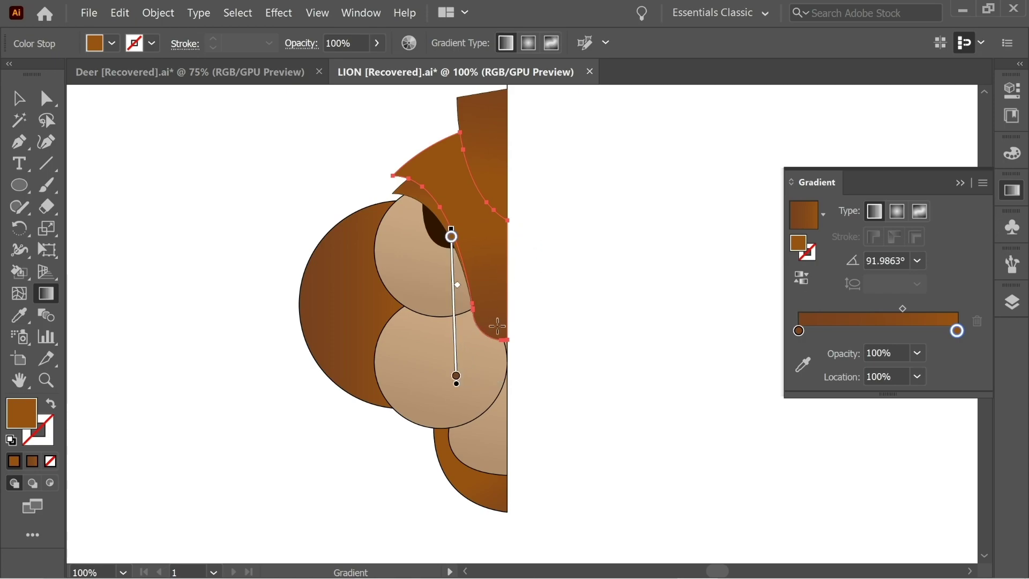
left_click(15, 103)
left_click(233, 122)
Redirect the forehead piece's gradient to run upwards from below its lower tip at about 99.7°, and deselect it.
left_click(483, 137)
left_click(48, 295)
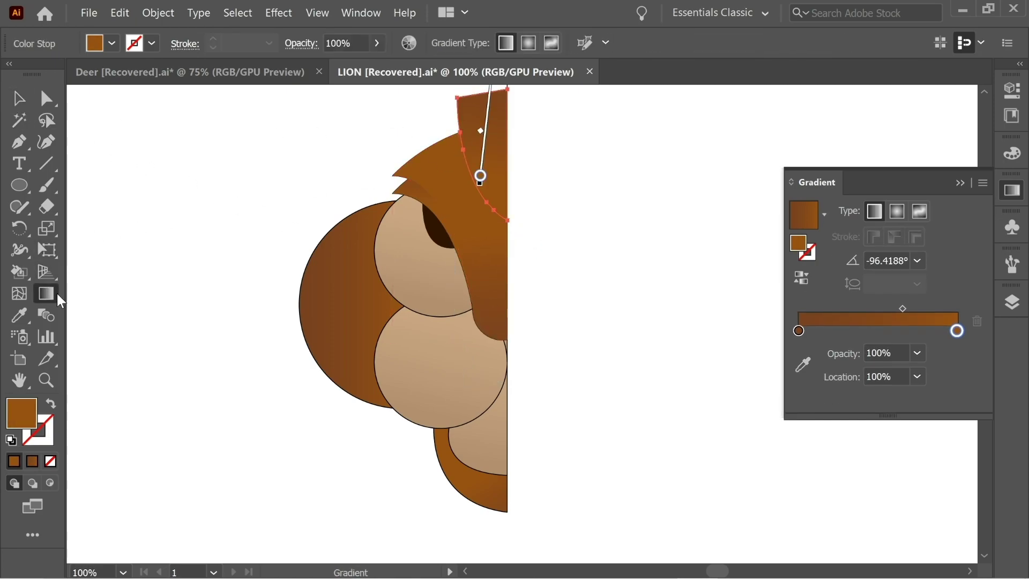
left_click_drag(521, 264, 500, 153)
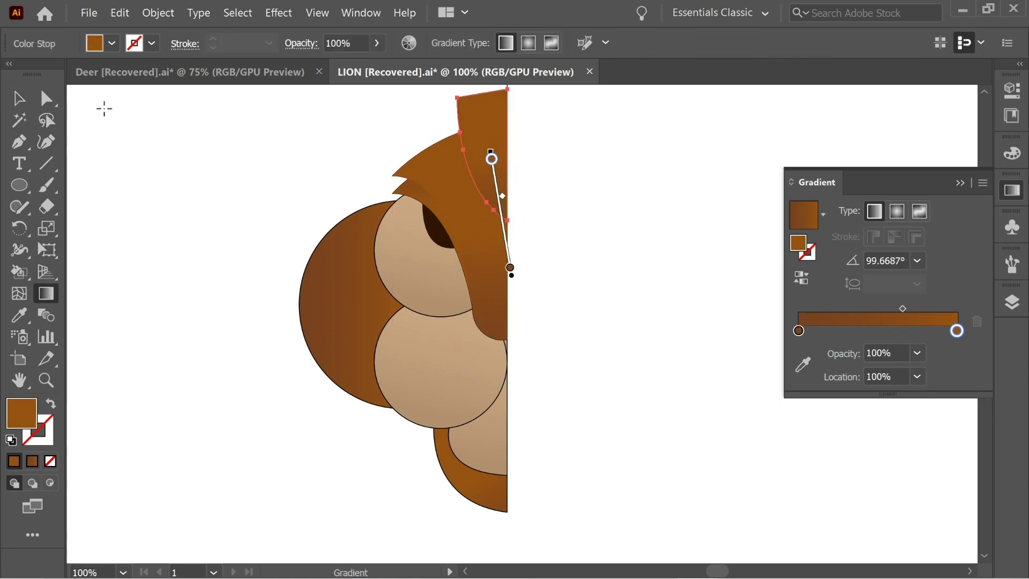
key("v")
left_click(105, 119)
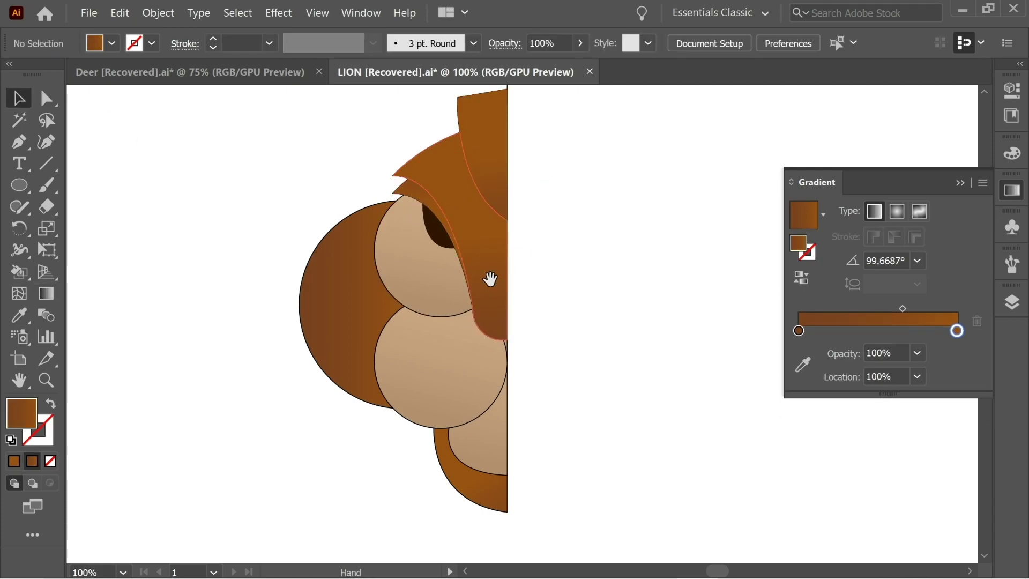
Redirect the large outer brown circle's gradient to run diagonally up towards the tan circles at about 48°, and deselect it.
scroll(437, 284, "left", 2)
left_click(384, 291)
left_click(47, 294)
left_click_drag(333, 400, 418, 301)
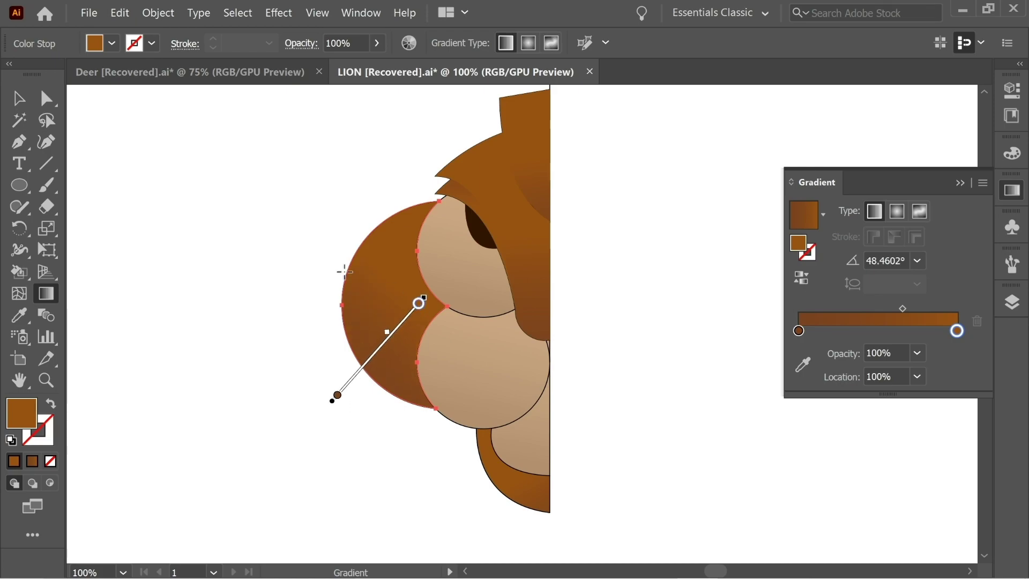
left_click(17, 98)
left_click(241, 156)
Remove the stroke from all pieces of the half lion head and deselect them.
left_click_drag(391, 163, 297, 189)
left_click_drag(376, 235, 384, 209)
left_click_drag(202, 112, 611, 509)
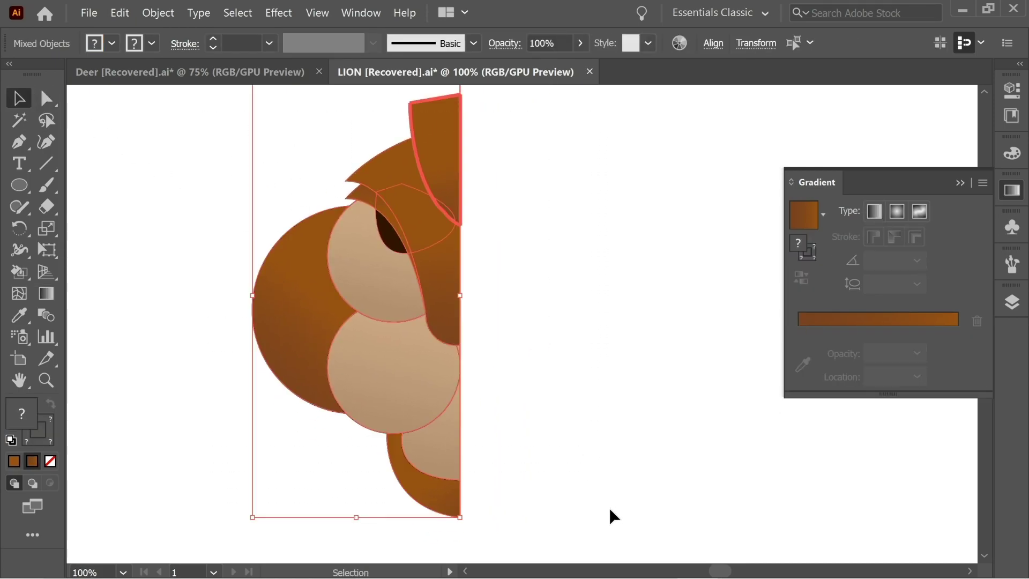
left_click(52, 437)
left_click(50, 461)
left_click(159, 415)
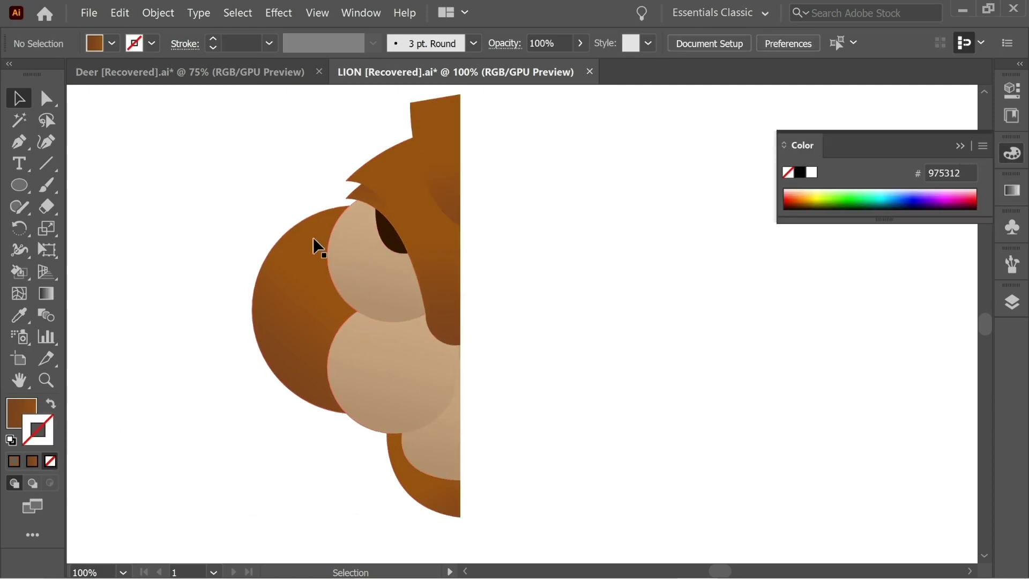
Bring the outer brown chin piece to the front of the stacking order.
left_click_drag(362, 252, 330, 298)
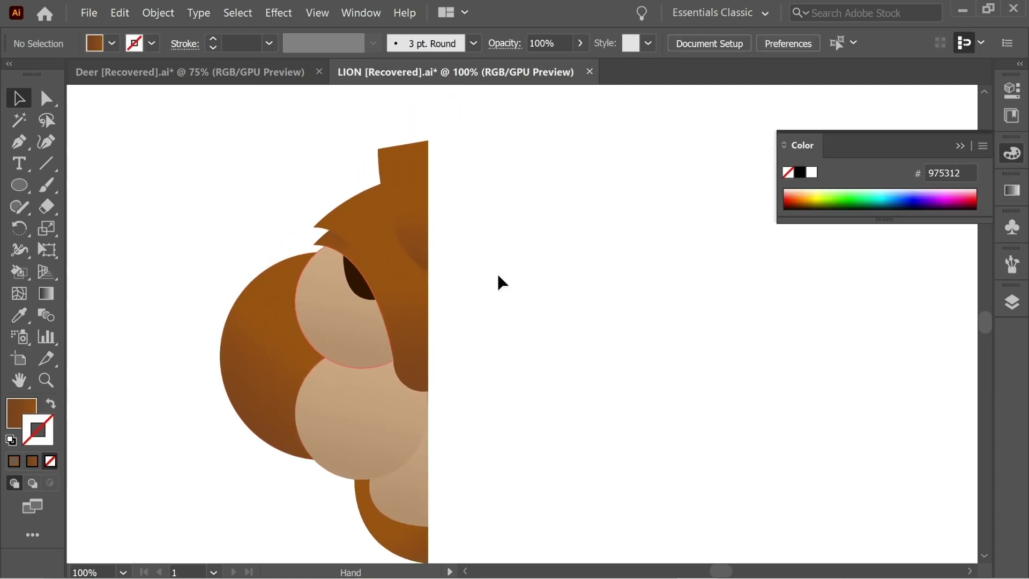
left_click(408, 176)
right_click(409, 177)
left_click(501, 142)
left_click_drag(491, 223, 488, 113)
right_click(396, 425)
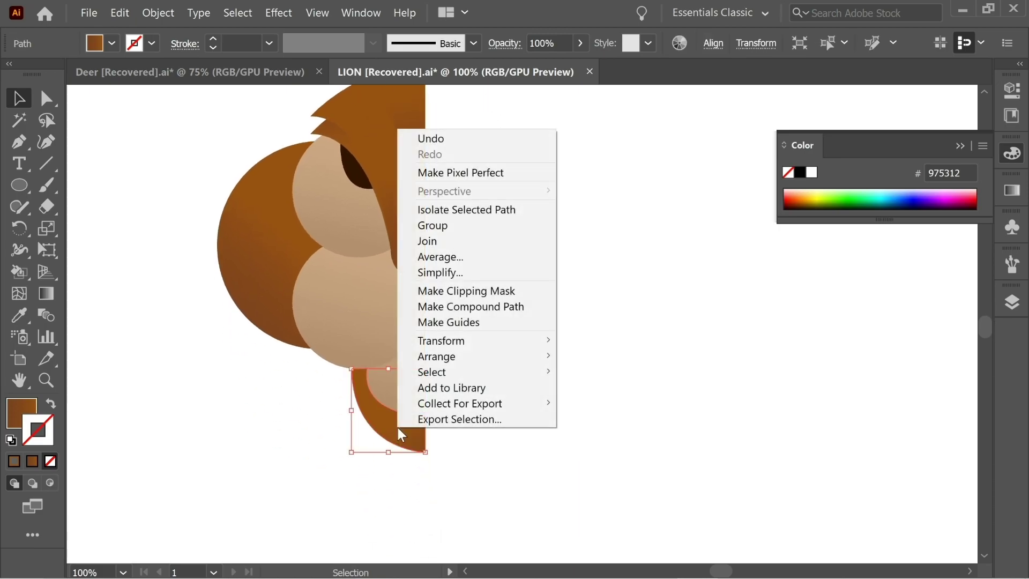
mouse_move(458, 358)
left_click(554, 355)
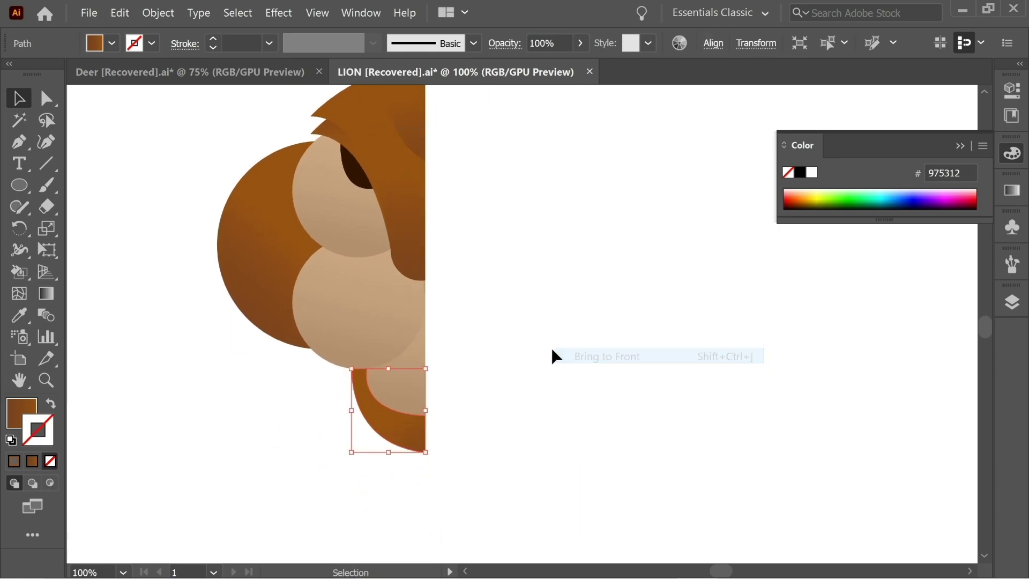
Bring the inner tan chin piece to the front and deselect it.
right_click(408, 370)
mouse_move(468, 298)
left_click(598, 298)
left_click(590, 303)
Bring the lower tan circle to the front and deselect it.
right_click(342, 311)
mouse_move(485, 239)
left_click(543, 244)
left_click(535, 247)
key("space")
left_click_drag(427, 261, 455, 284)
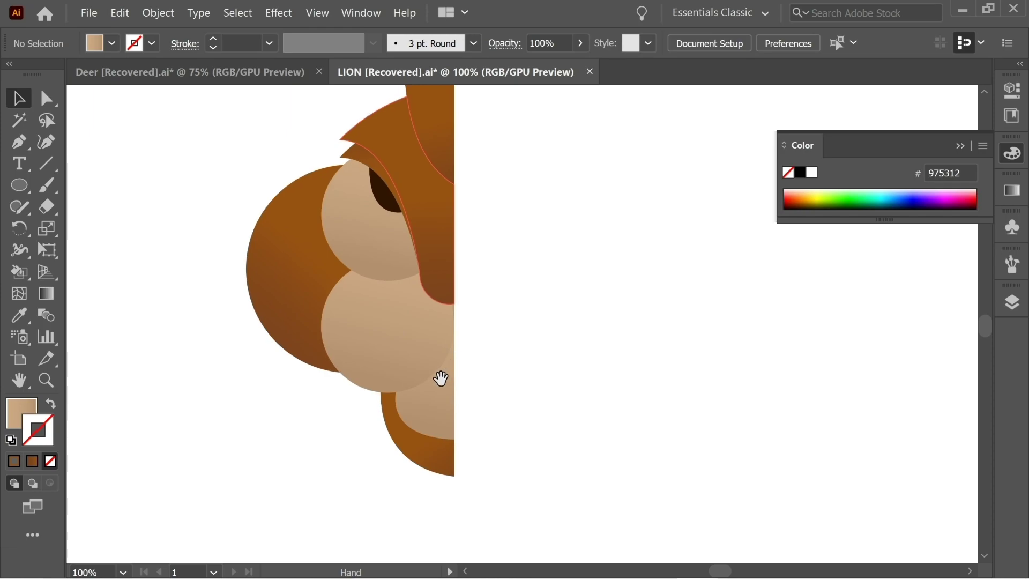
scroll(425, 423, "up", 2)
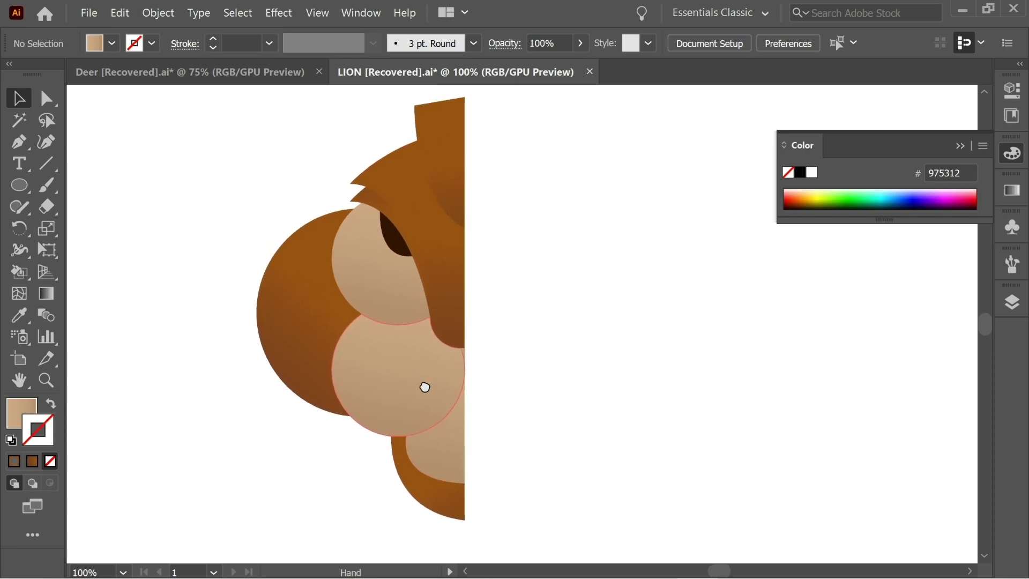
Try to bring the upper tan circle alone to the front.
right_click(388, 296)
mouse_move(474, 507)
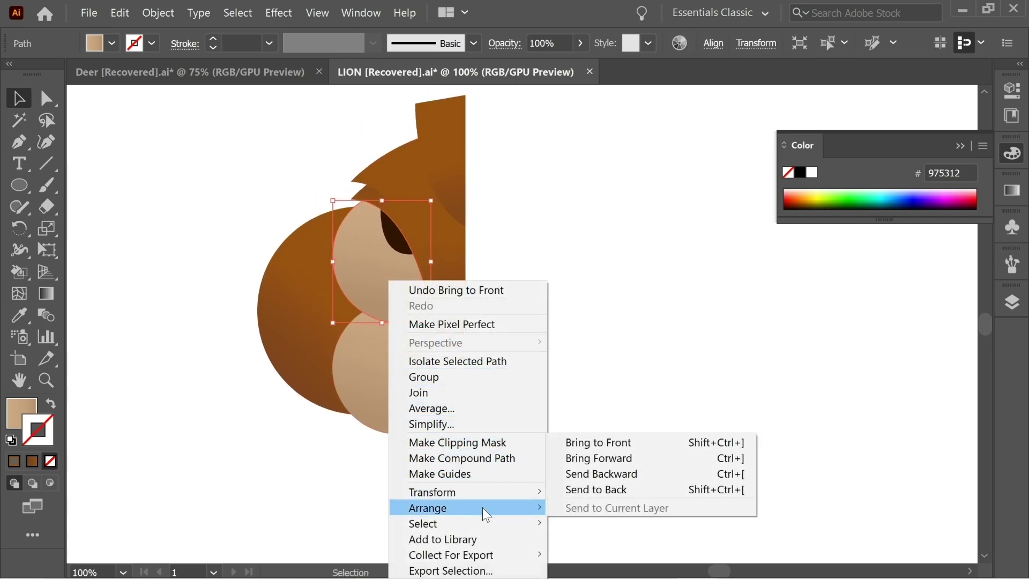
left_click(615, 442)
left_click(583, 408)
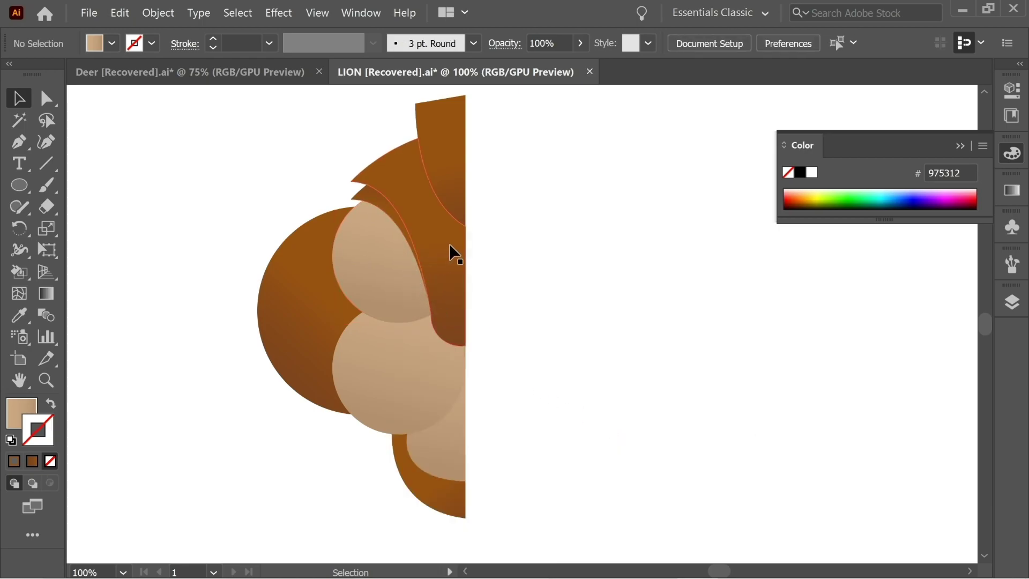
Bring the upper tan circle and the dark eye to the front together, and deselect them.
left_click(370, 262)
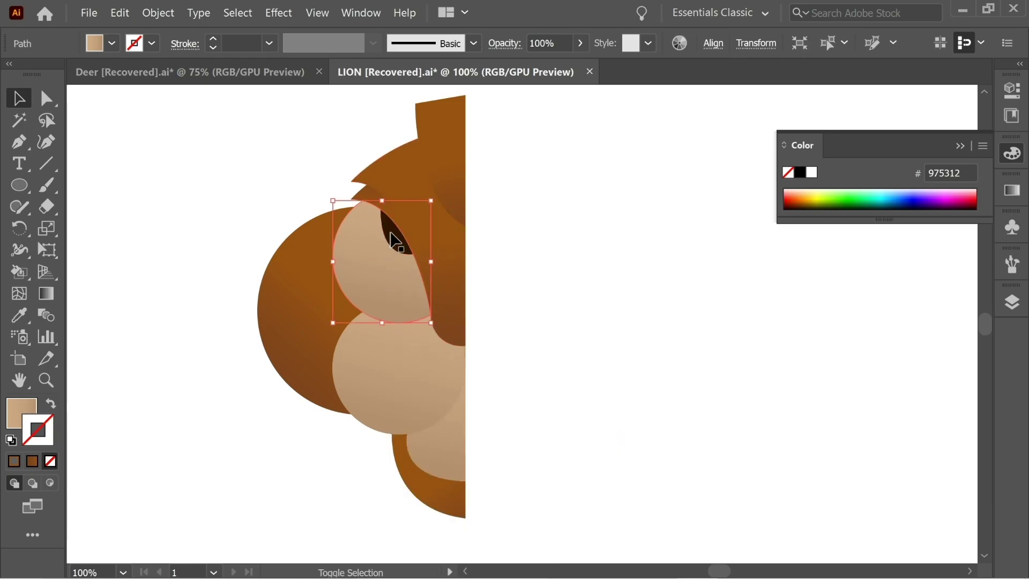
left_click(395, 239, "shift")
right_click(395, 239)
mouse_move(524, 391)
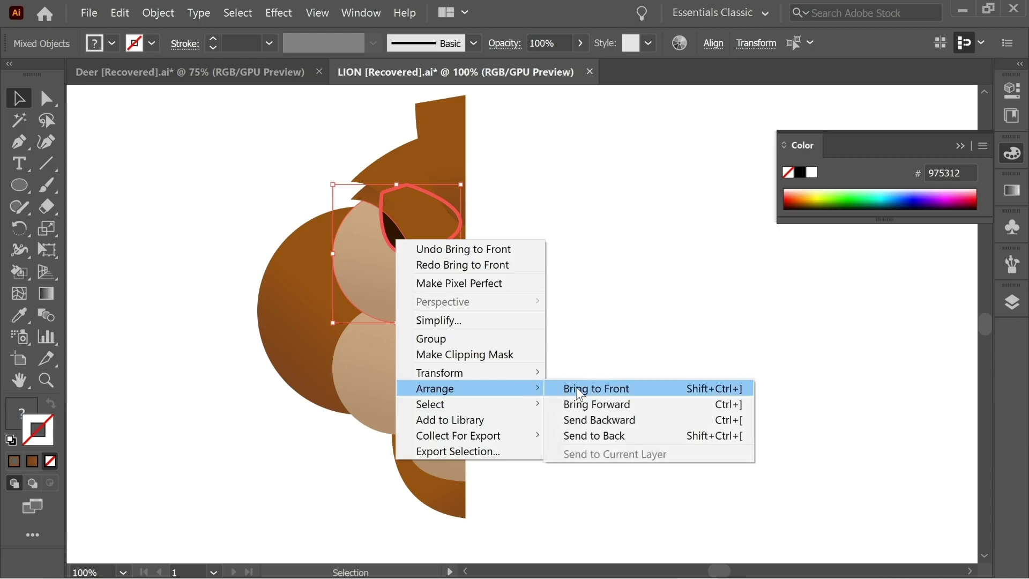
left_click(577, 387)
left_click(480, 306)
Bring the thin brown strip under the brow to the front and deselect it.
left_click(444, 289)
left_click(353, 194)
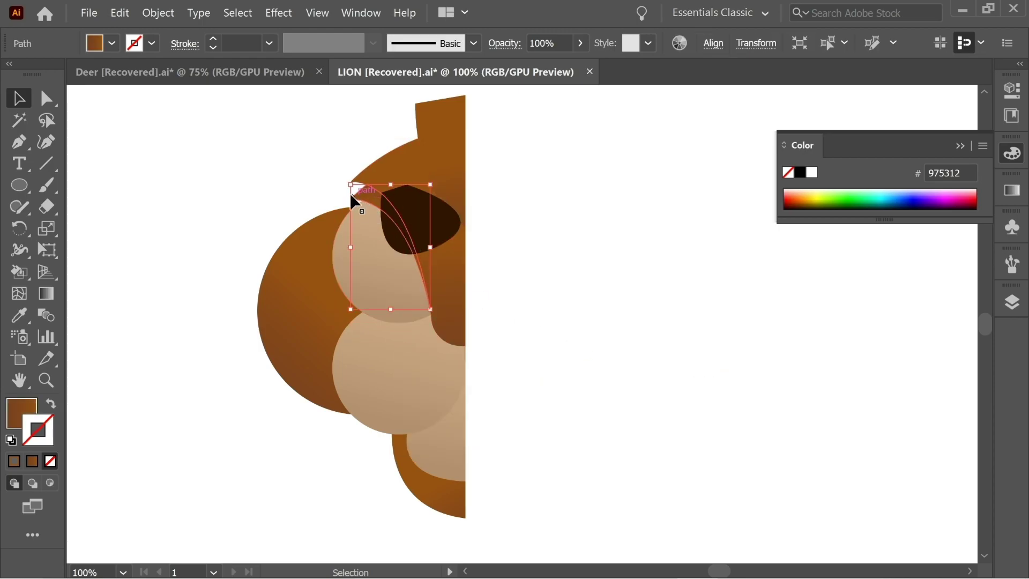
right_click(352, 194)
mouse_move(421, 422)
left_click(541, 420)
left_click(545, 358)
Bring the brow and nose piece to the front, over the eye, and deselect it.
left_click(458, 275)
right_click(457, 276)
mouse_move(552, 504)
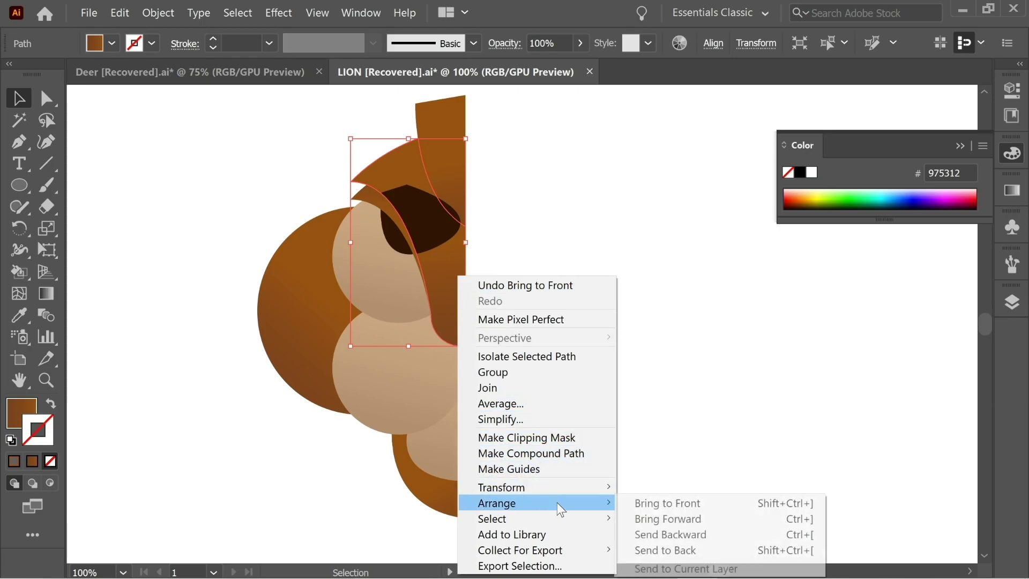
left_click(665, 502)
left_click(593, 425)
Bring the forehead piece to the front and deselect it.
right_click(446, 161)
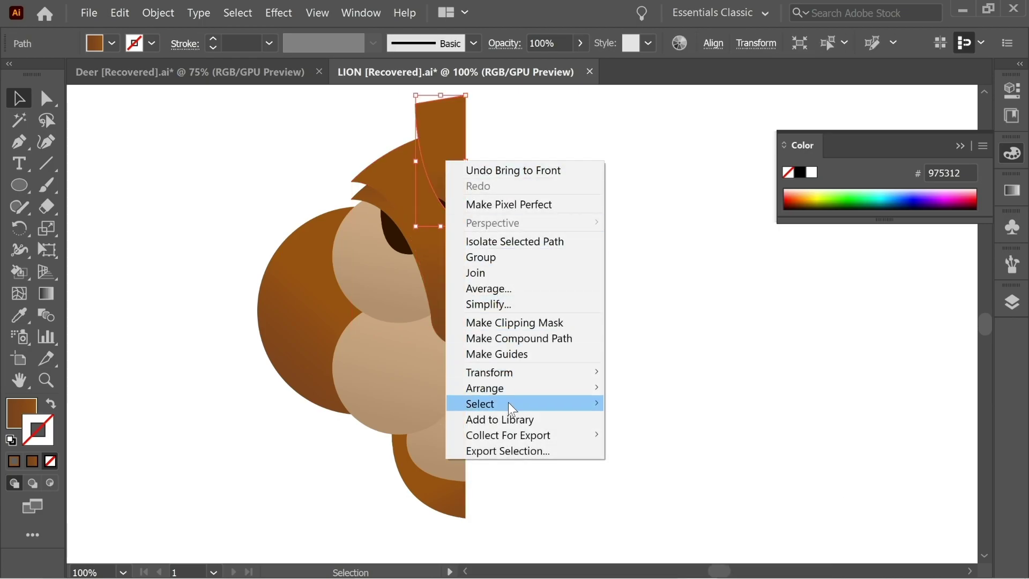
mouse_move(513, 387)
left_click(659, 387)
left_click(588, 281)
left_click_drag(485, 230, 503, 230)
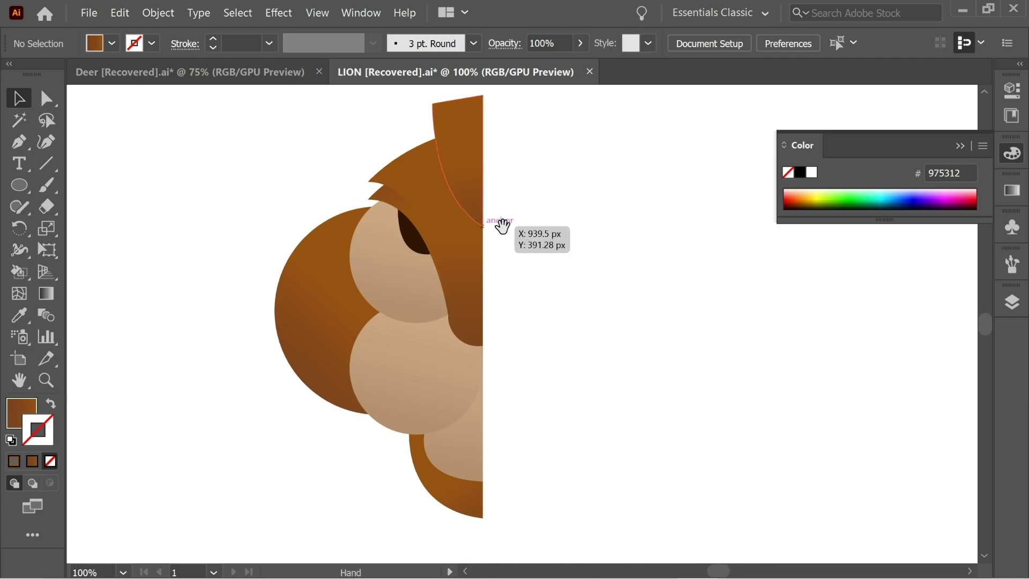
Apply a black Multiply drop shadow to the forehead piece with 75% opacity, 0 px X offset, 8 px Y offset and 5 px blur.
left_click(453, 141)
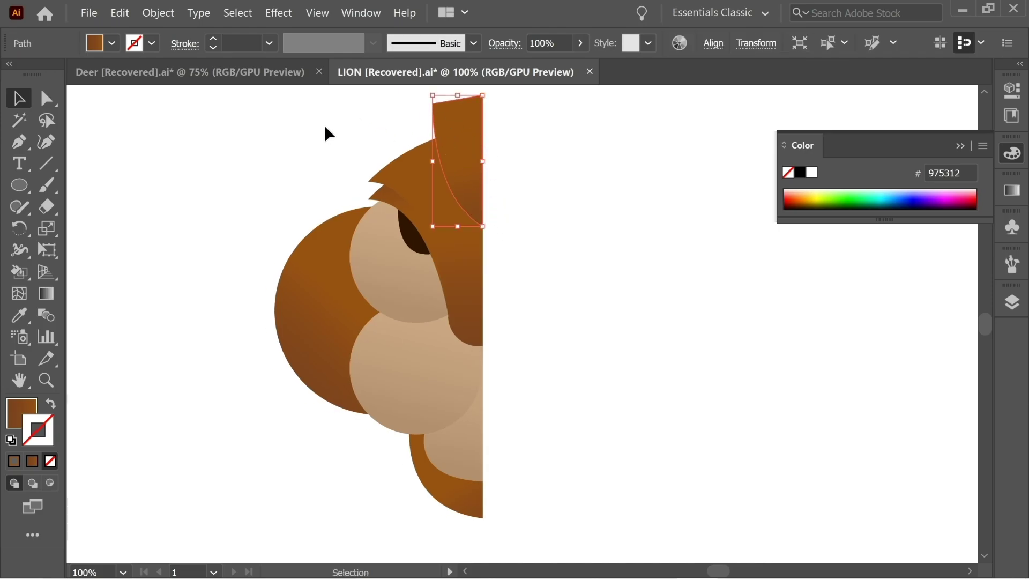
left_click(277, 14)
mouse_move(323, 241)
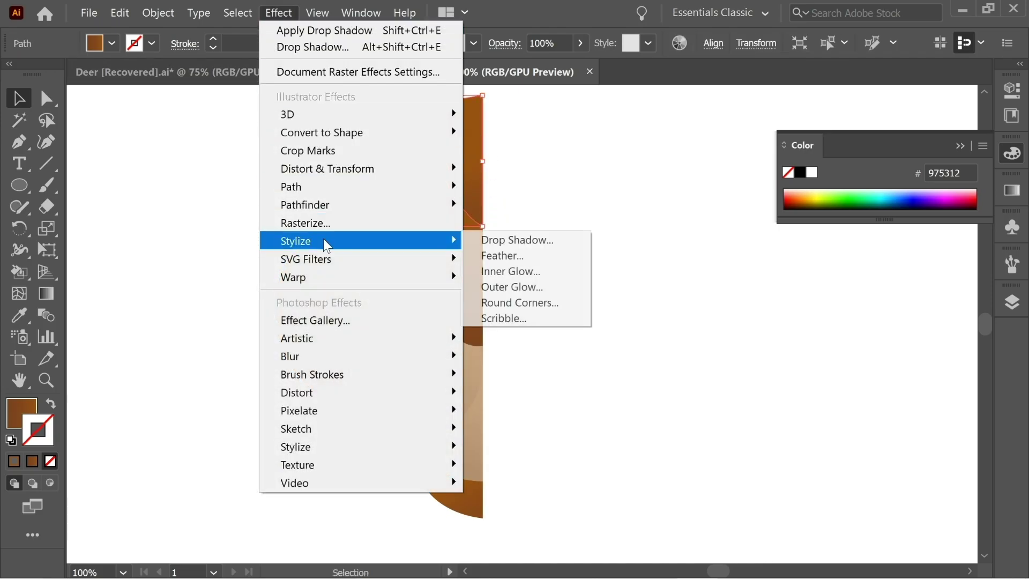
left_click(491, 241)
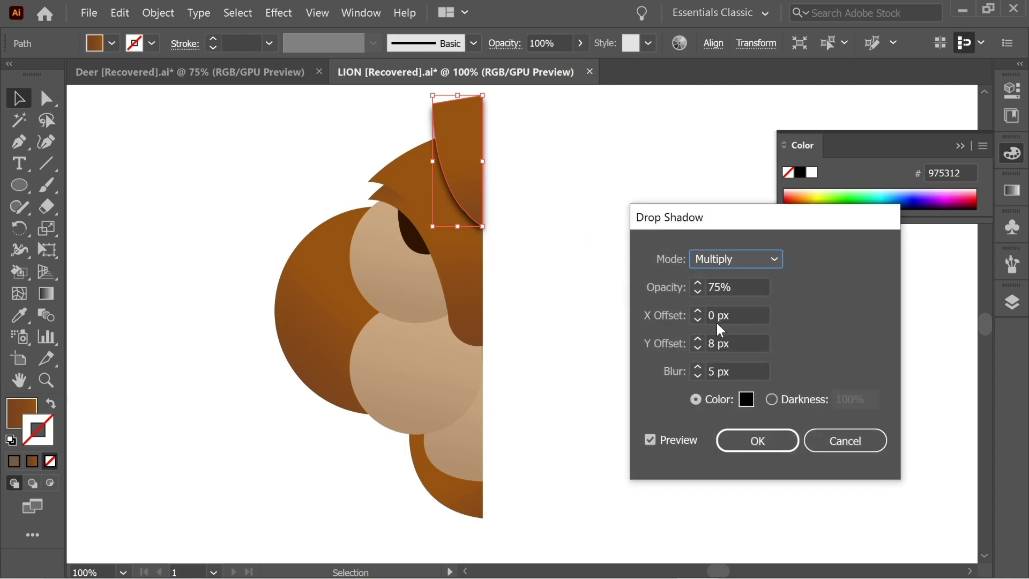
left_click(762, 450)
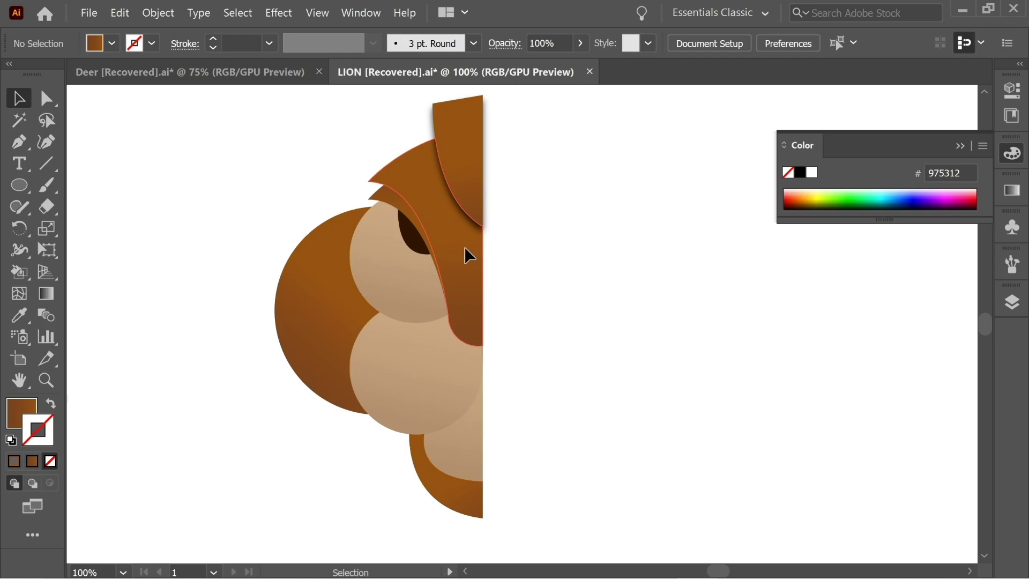
Apply the same drop shadow to the brow and nose piece and to the thin brown strip beneath it.
left_click(445, 205)
left_click(277, 13)
left_click(321, 28)
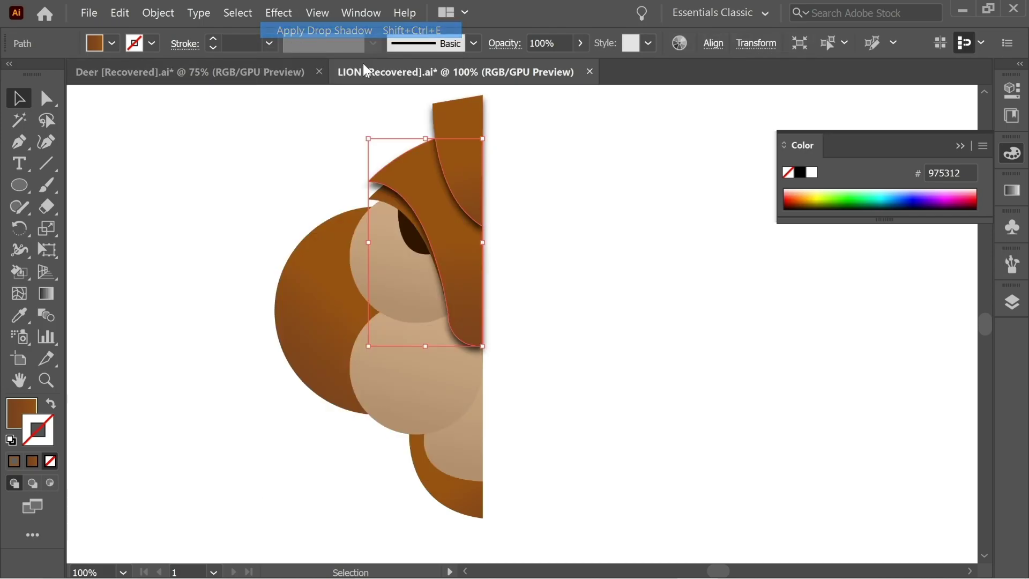
left_click(375, 113)
right_click(379, 202)
left_click(278, 12)
left_click(297, 31)
left_click(490, 212)
Apply the same drop shadow to the upper tan circle and to the lower tan circle.
left_click(380, 258)
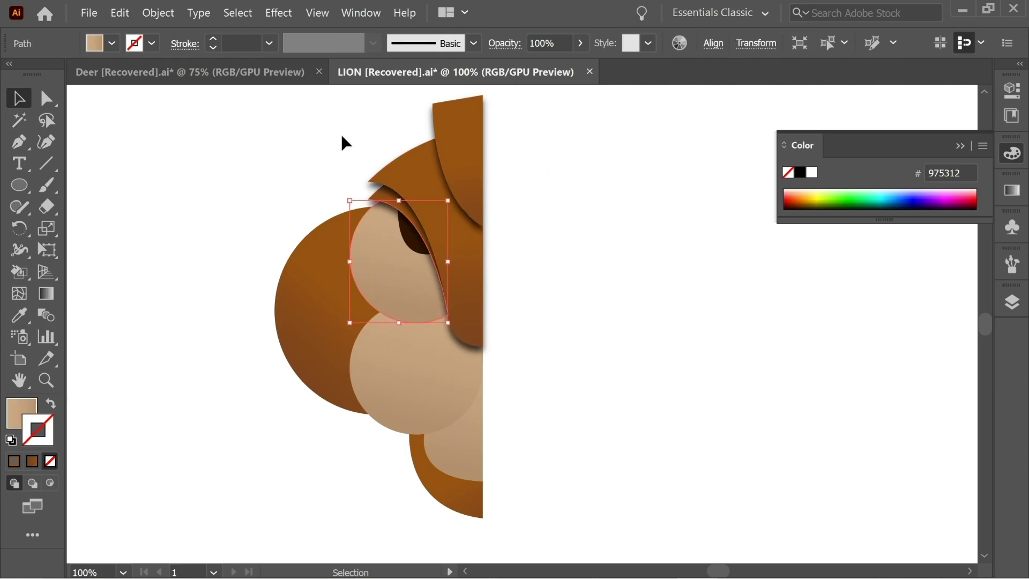
left_click(278, 12)
left_click(321, 30)
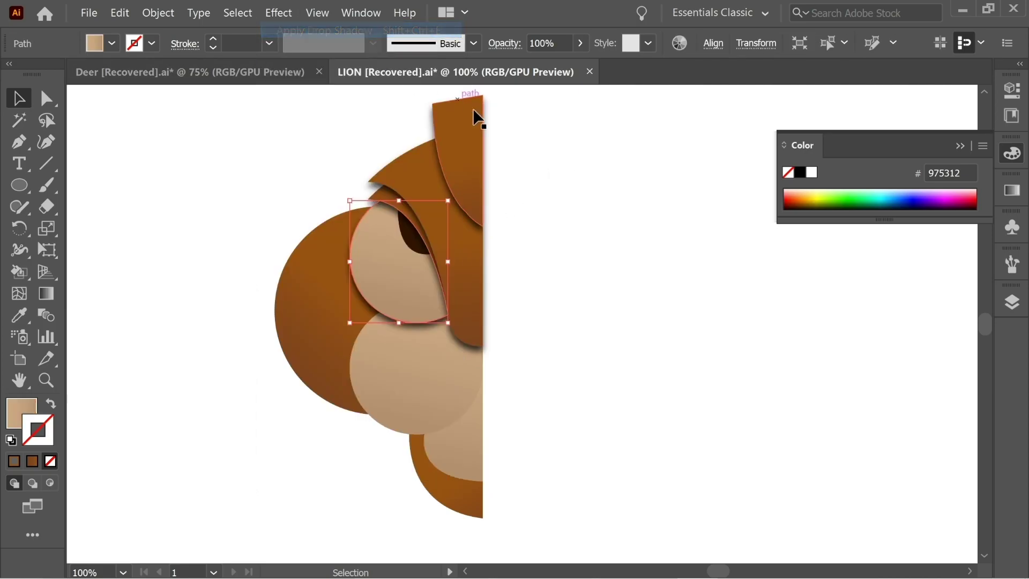
left_click(540, 296)
scroll(524, 276, "down", 1)
left_click(429, 335)
left_click(278, 12)
left_click(298, 31)
Apply the same drop shadow to the inner tan chin piece and deselect it.
left_click_drag(577, 282, 577, 230)
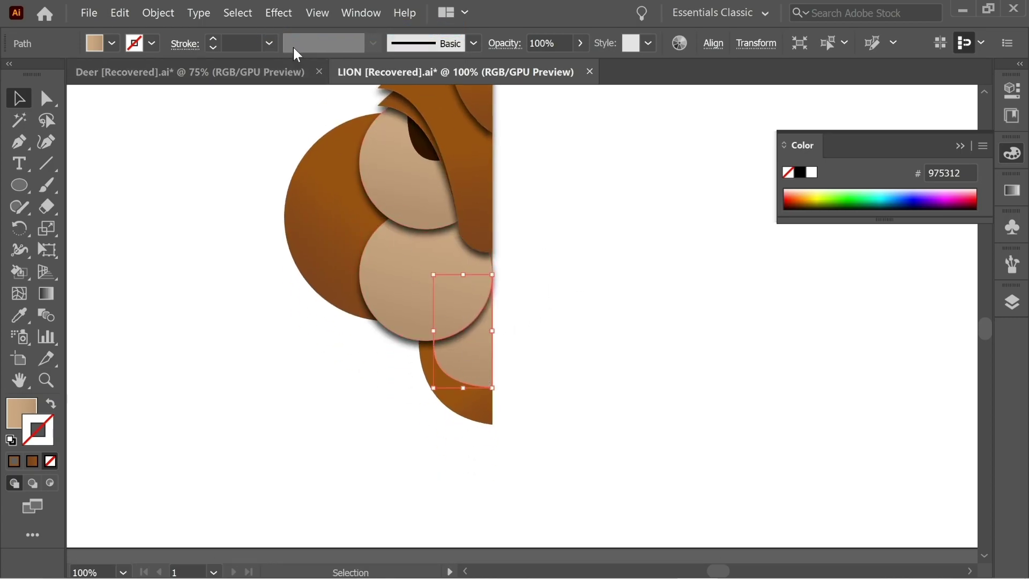
left_click(277, 12)
left_click(295, 33)
left_click(597, 181)
left_click_drag(593, 257, 604, 192)
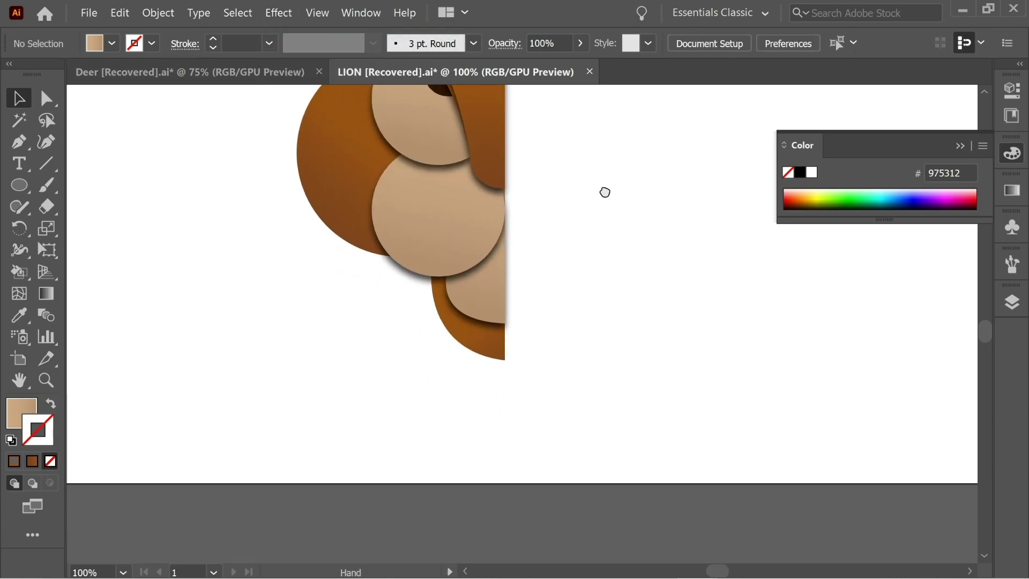
left_click(485, 347)
left_click(279, 12)
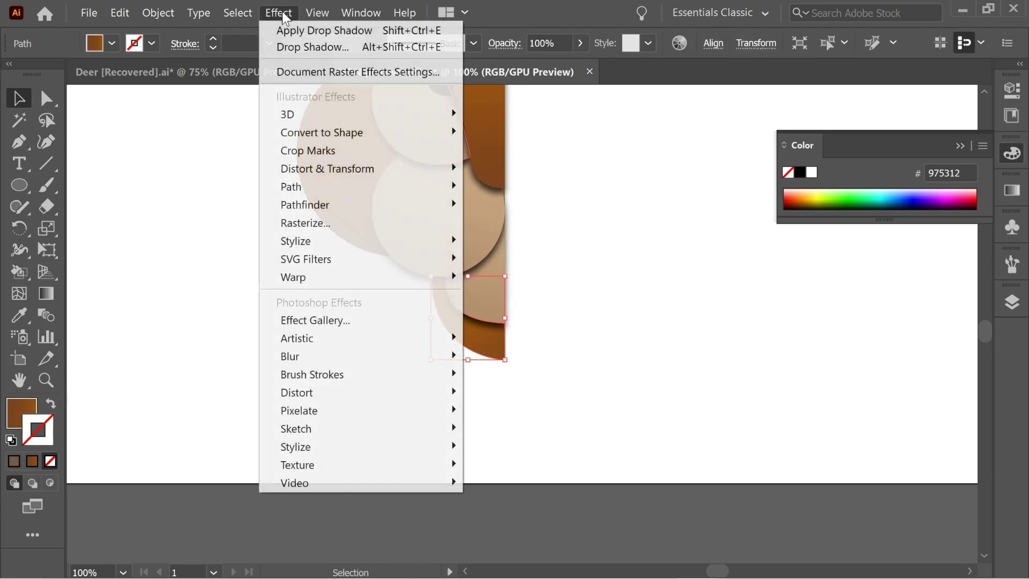
left_click(602, 136)
left_click_drag(602, 147, 570, 294)
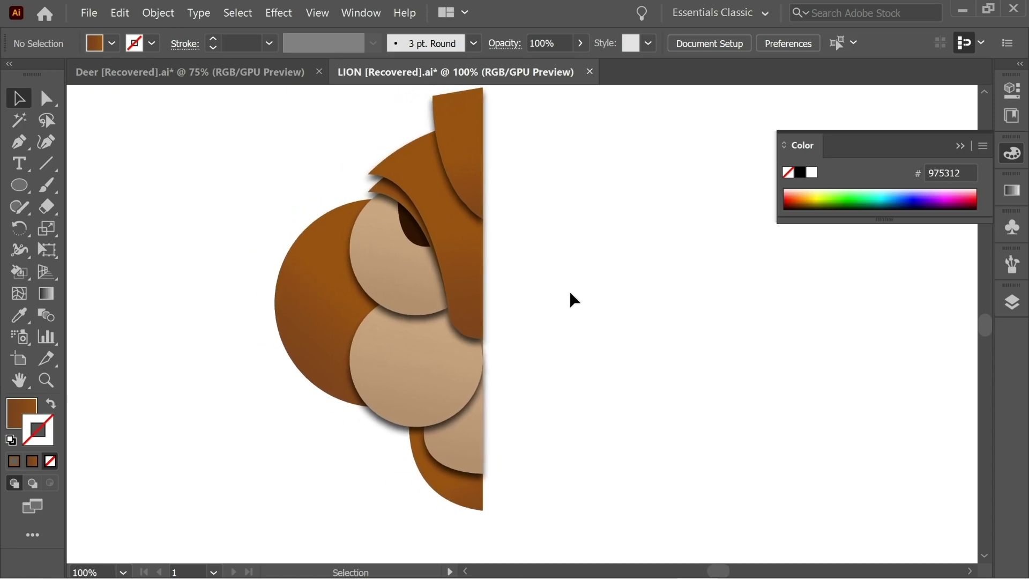
key("ctrl+minus")
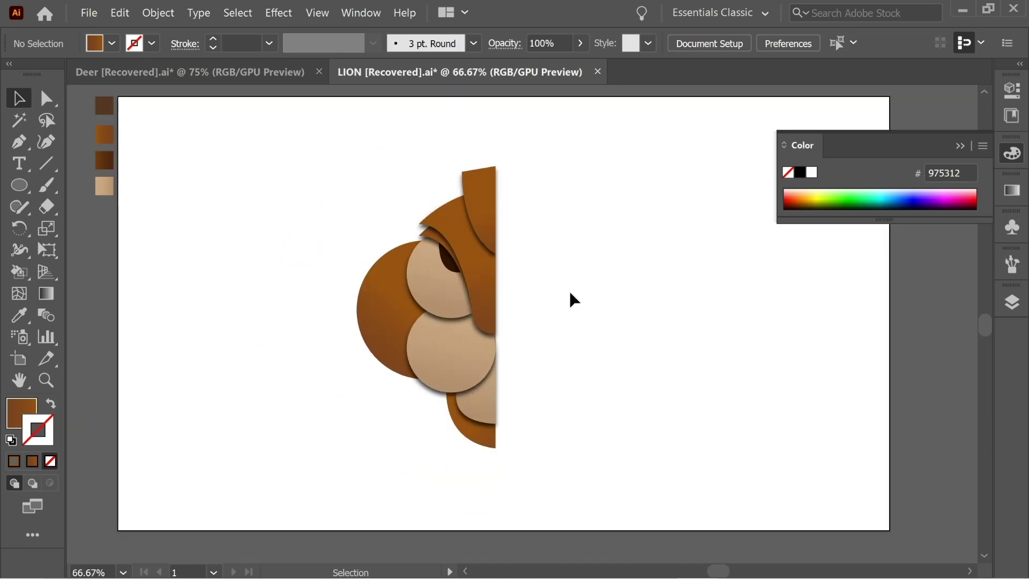
left_click(488, 202)
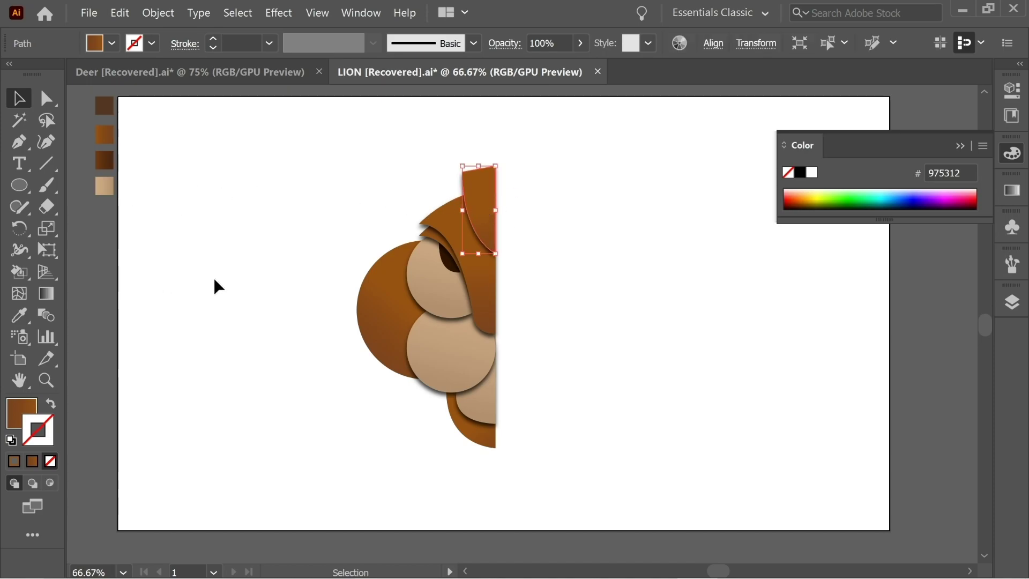
left_click(213, 287)
left_click_drag(264, 258, 242, 259)
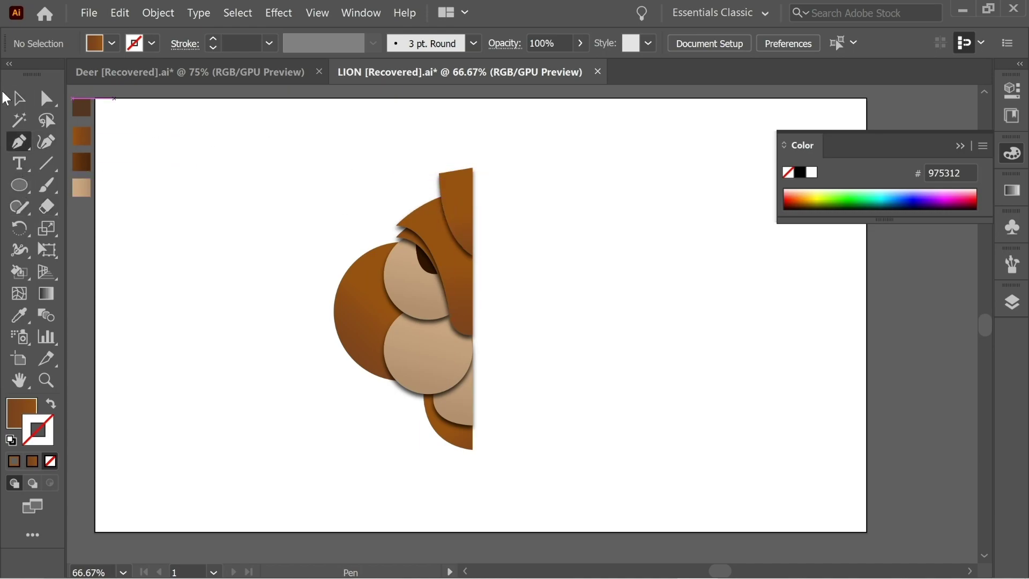
left_click_drag(270, 145, 529, 414)
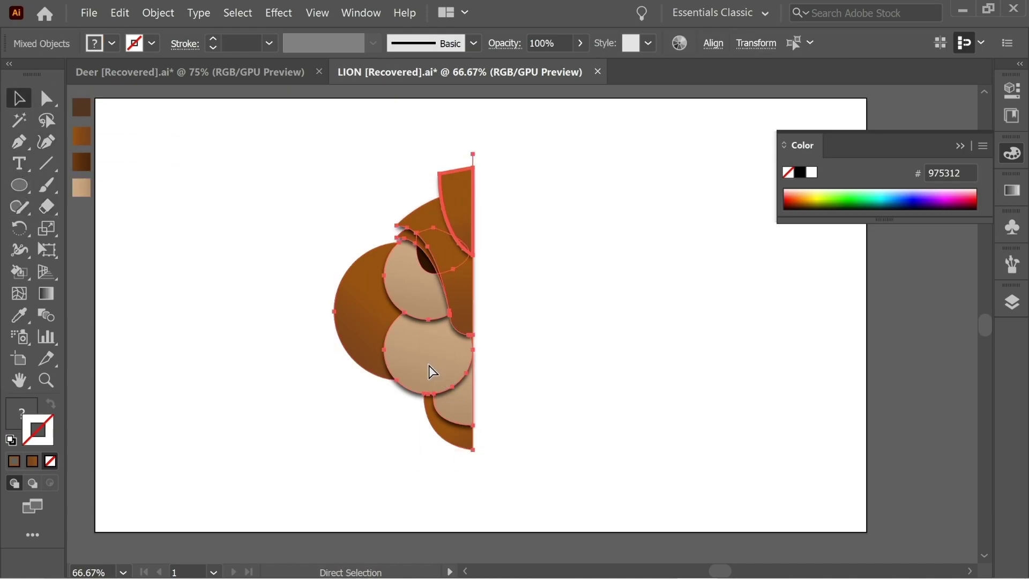
left_click(567, 340)
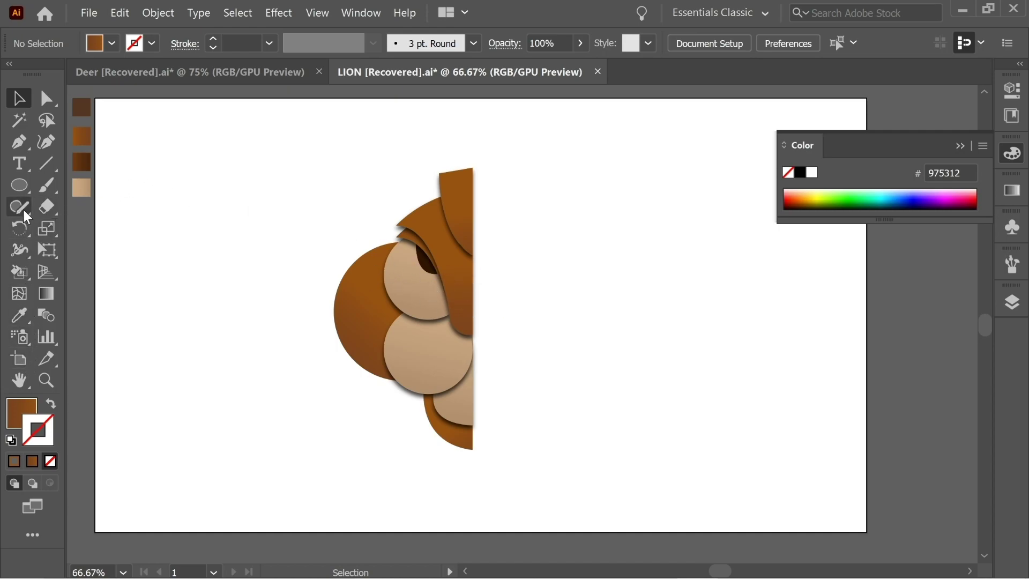
Draw a large closed mane lock with the Pen tool, sweeping from the forehead's top over the outer cheek and back past the centre line.
left_click(472, 168)
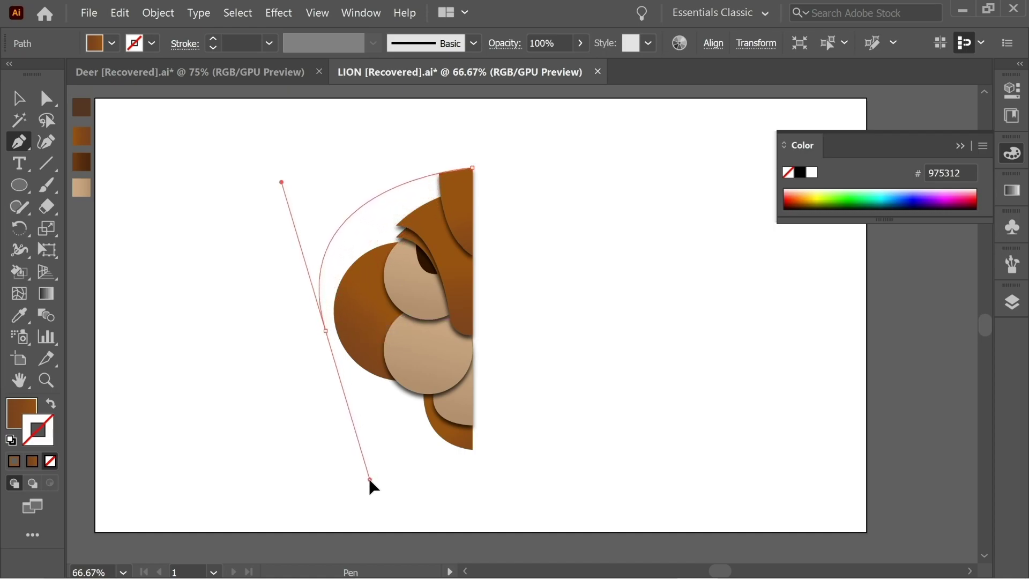
left_click_drag(372, 499, 369, 493)
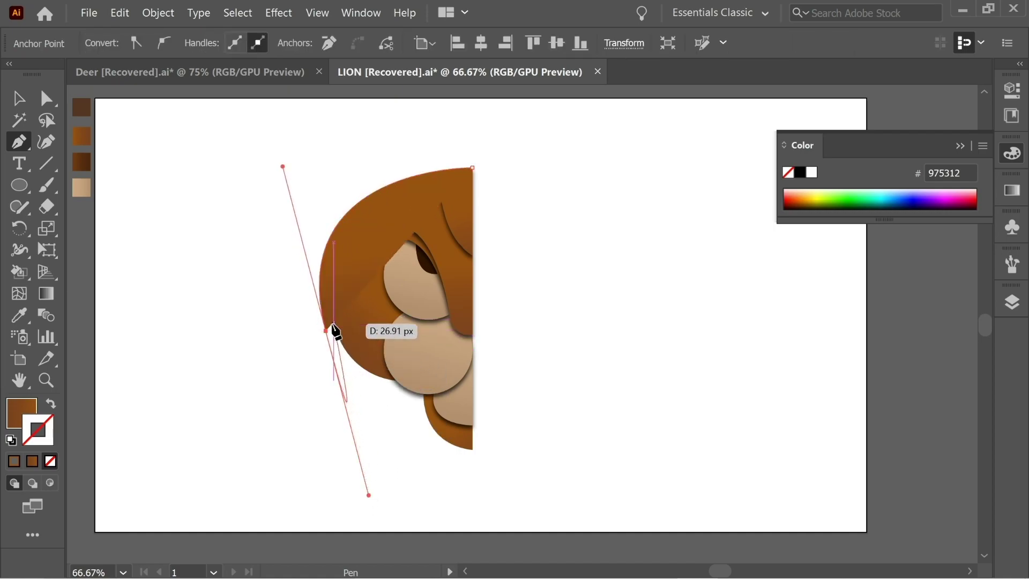
left_click_drag(348, 295, 362, 295)
left_click_drag(403, 251, 412, 230)
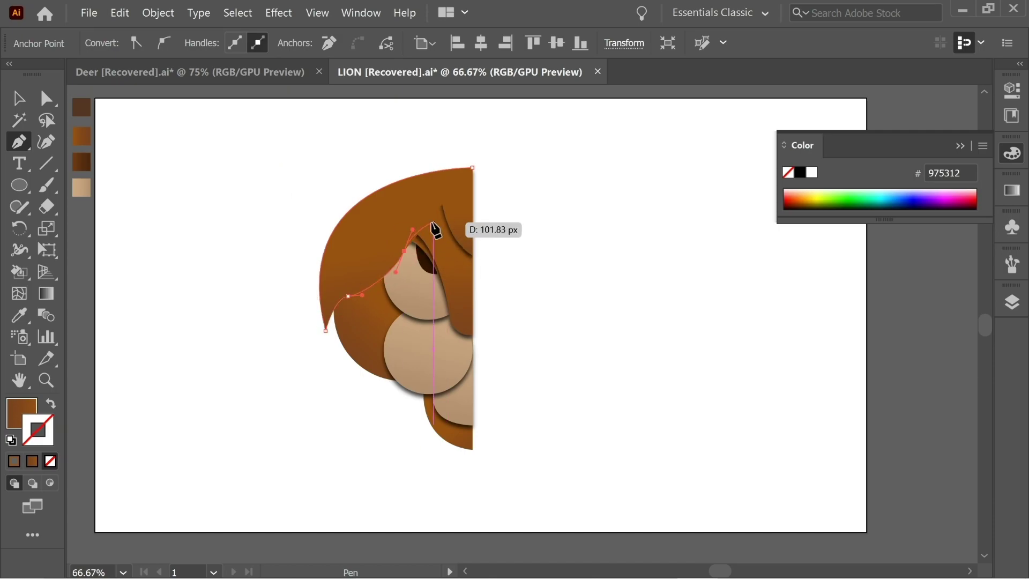
left_click(512, 222)
left_click(485, 168)
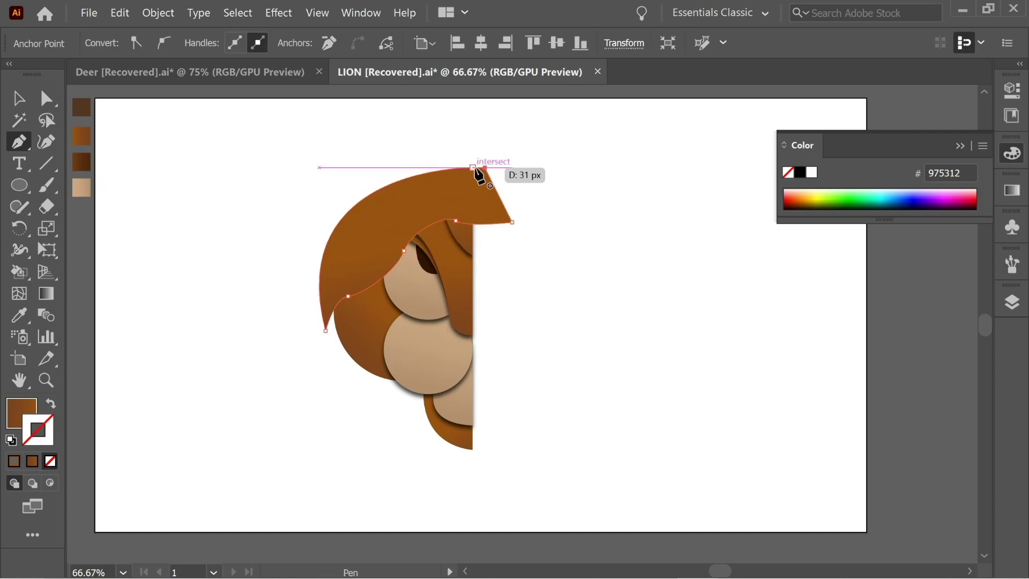
left_click(472, 168)
key("v")
Give the large mane lock the dark brown gradient sampled from the third colour swatch beside the artboard and deselect it.
left_click(297, 207)
left_click(362, 231)
left_click(19, 315)
left_click(83, 163)
left_click(19, 99)
left_click(268, 215)
Draw a second curved mane lock from the forehead to a point beside the outer cheek, below the first lock's tip.
left_click(20, 142)
left_click(452, 188)
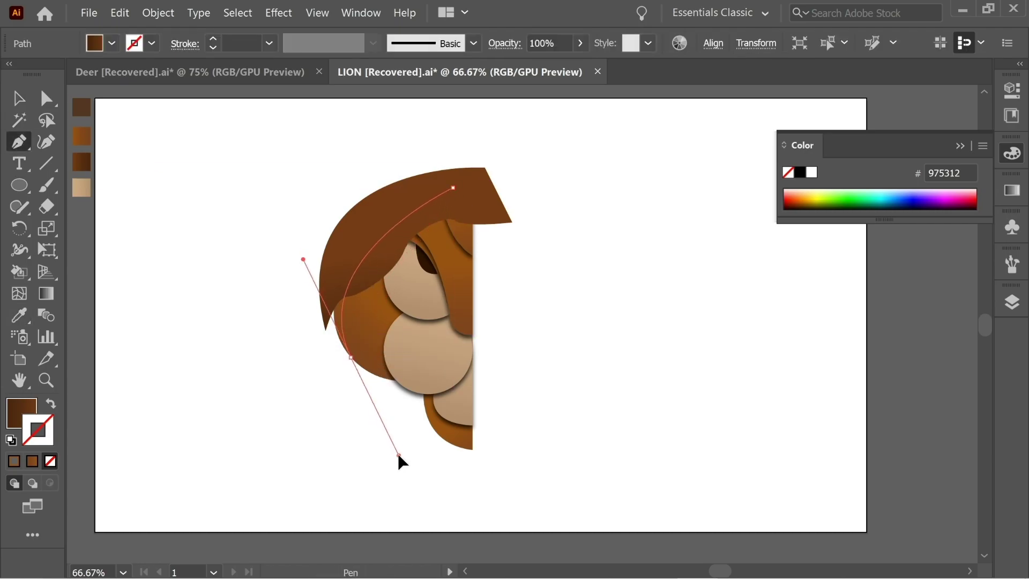
left_click(357, 411)
left_click_drag(350, 345, 367, 333)
key("ctrl+equal")
key("ctrl+equal")
key("ctrl+equal")
left_click_drag(544, 358, 433, 309)
key("ctrl+z")
key("ctrl+z")
key("ctrl+z")
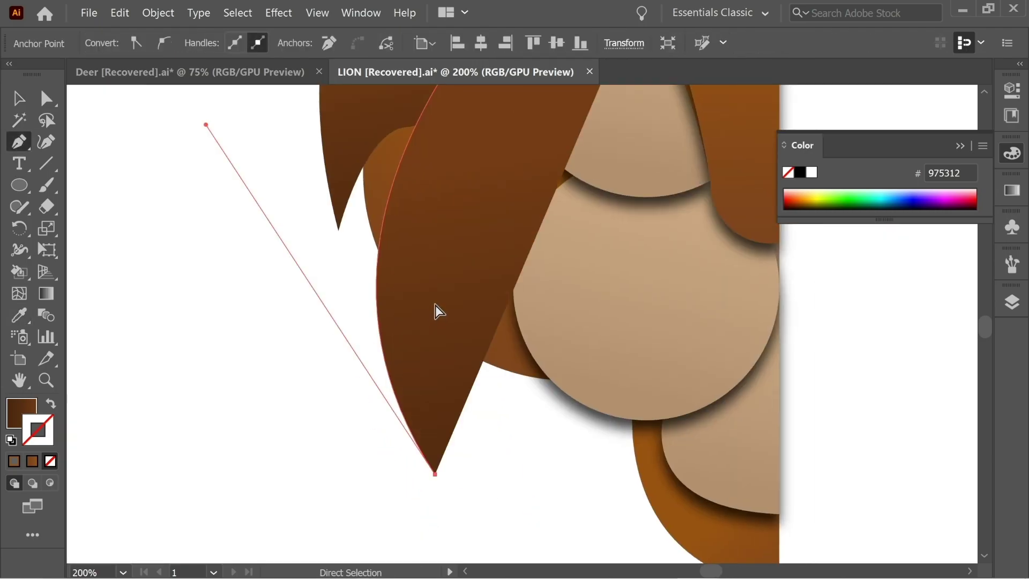
left_click_drag(328, 301, 382, 499)
key("ctrl+minus")
key("ctrl+minus")
left_click_drag(518, 383, 553, 533)
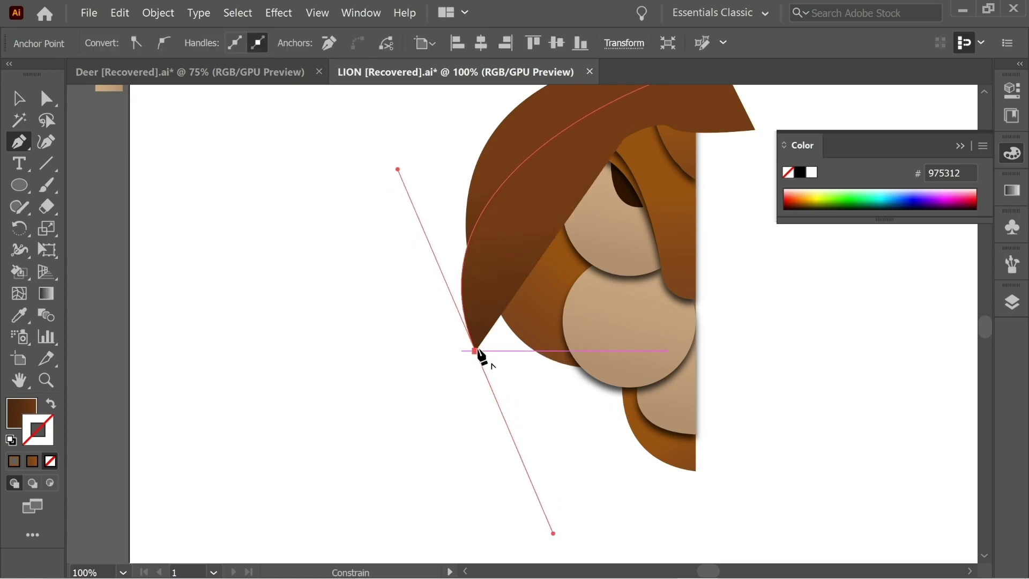
left_click_drag(557, 182, 673, 152)
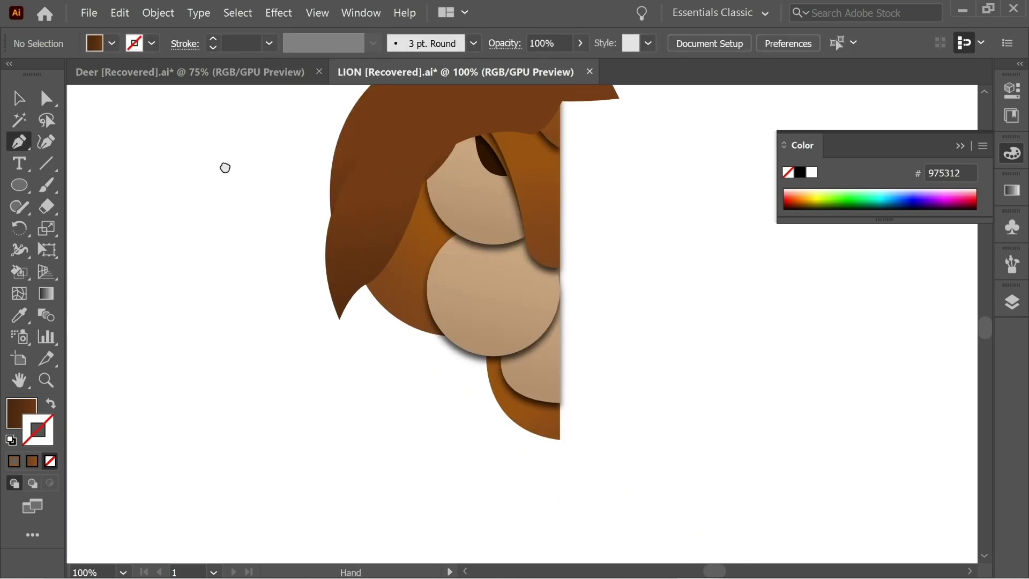
Draw three more pointed mane locks along the lower cheek and chin, ending with a narrow one near the centre line.
left_click(418, 253)
left_click_drag(459, 424, 471, 395)
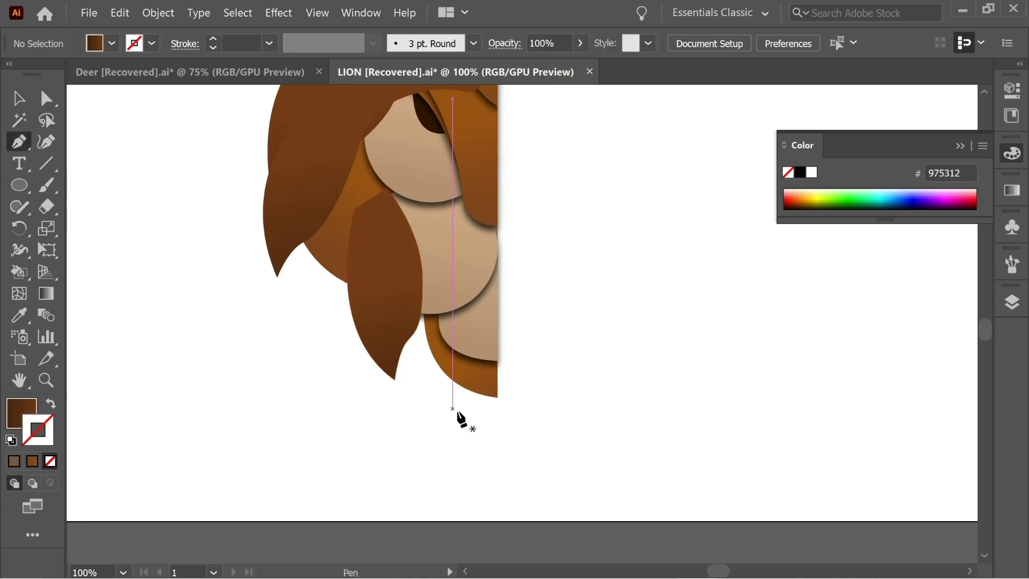
left_click(456, 413)
left_click_drag(466, 220, 395, 223)
left_click_drag(466, 425, 467, 384)
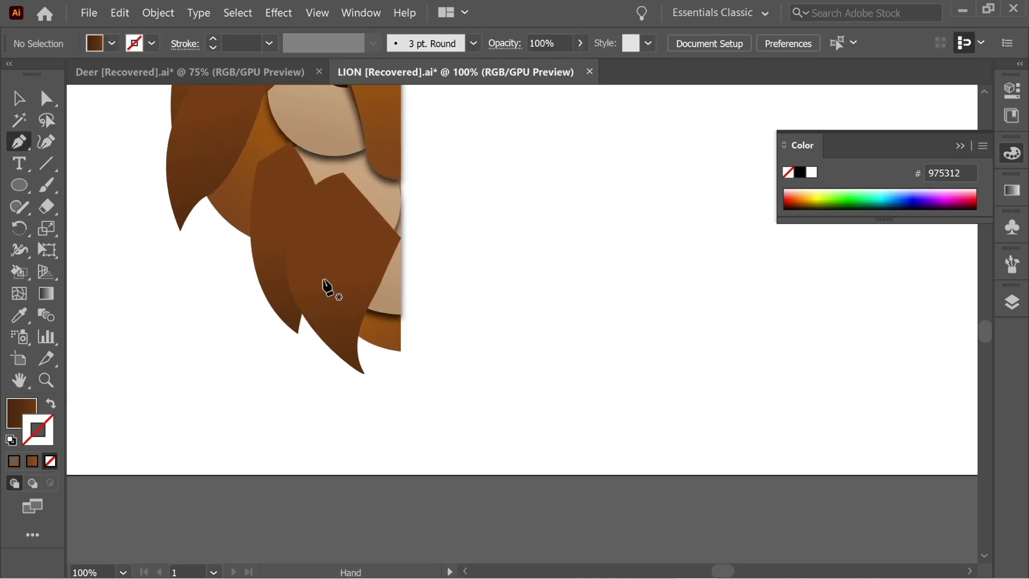
left_click(372, 238)
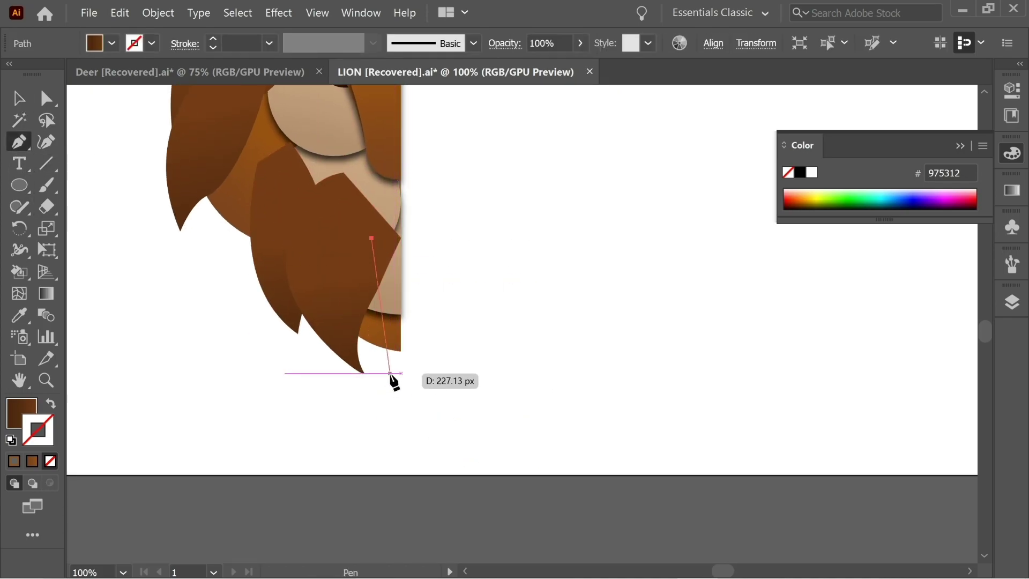
left_click_drag(389, 374, 384, 365)
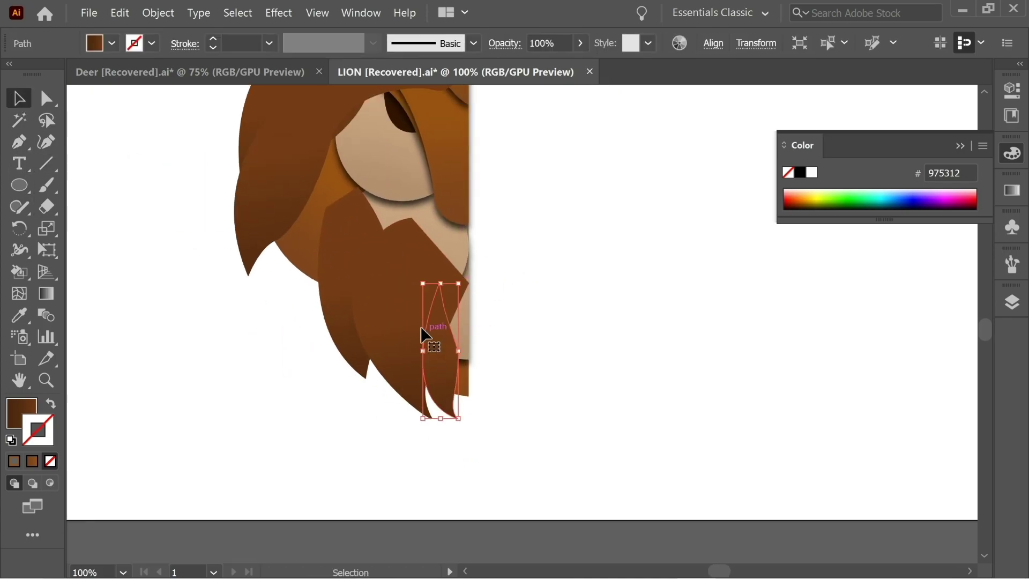
Send the newly drawn mane locks to the back, behind the face.
right_click(367, 187)
left_click(443, 349)
mouse_move(567, 317)
left_mouse_down()
mouse_move(560, 389)
mouse_move(568, 320)
left_mouse_up()
Bring the two upper mane locks to the front, stacking the large lock above the one beneath it.
left_click(360, 138)
left_click_drag(375, 129, 381, 229)
right_click(395, 222)
mouse_move(445, 451)
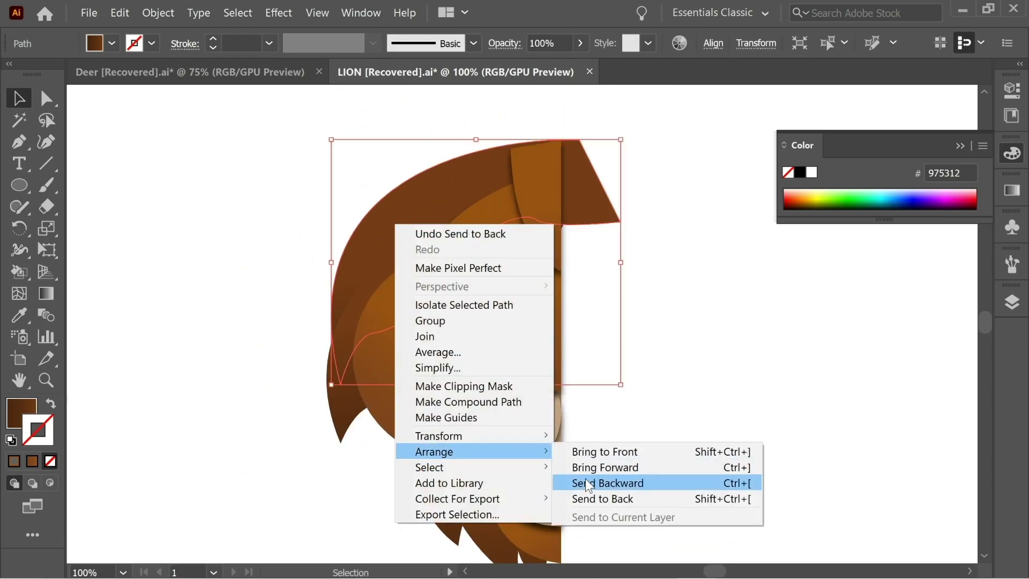
left_click(597, 452)
right_click(345, 411)
left_click(544, 337)
right_click(373, 248)
left_click(583, 460)
Send both upper mane locks behind the face together and shift the large lock slightly outward.
left_click(370, 375)
left_click(393, 212, "shift")
right_click(393, 209)
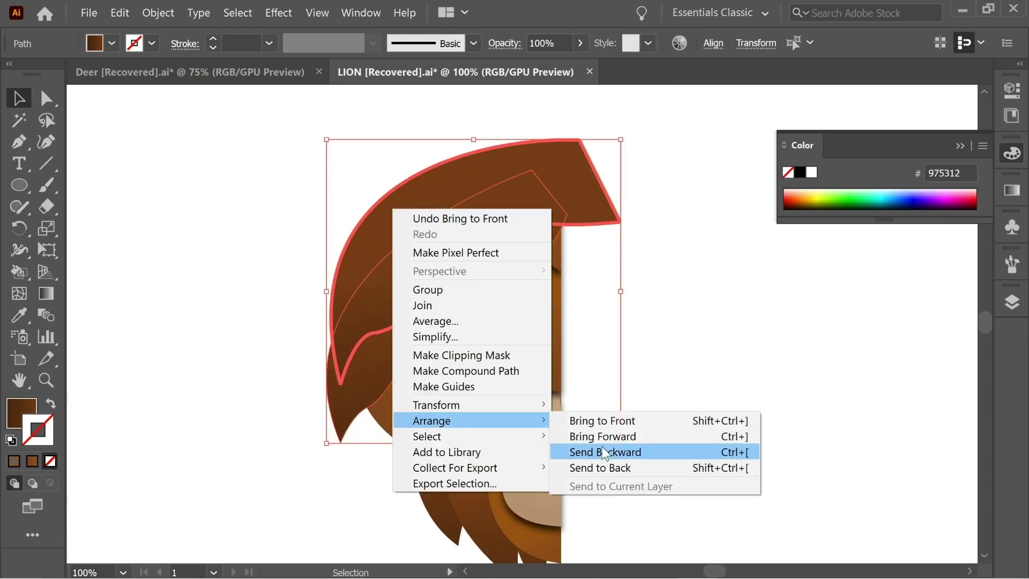
left_click(600, 468)
left_click(348, 322)
left_click_drag(358, 276, 330, 284)
left_click_drag(383, 318, 343, 208)
left_click(214, 230)
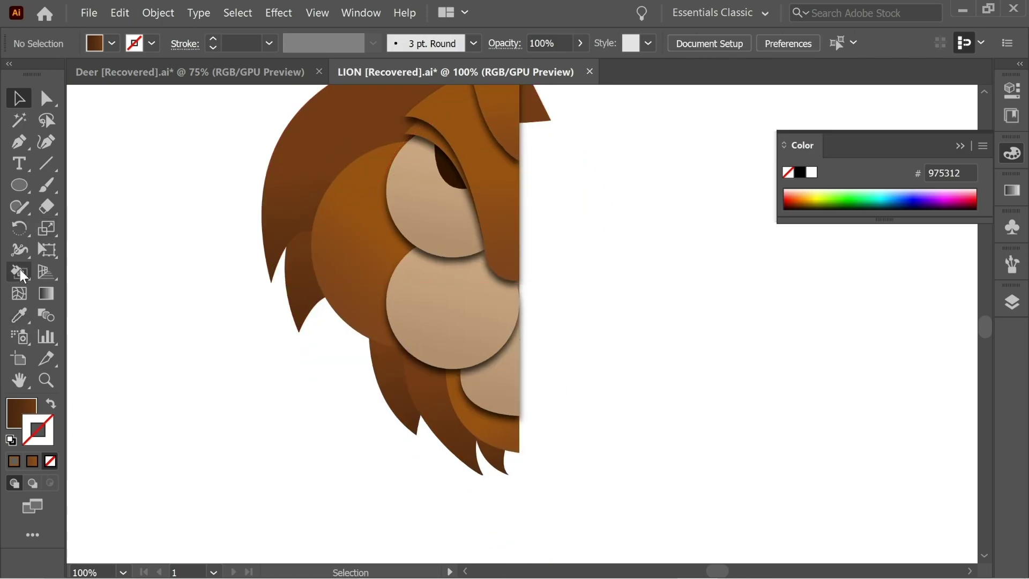
Draw a closed pointed mane lock over the lower outer cheek, between the upper locks and the chin locks.
left_click(19, 142)
left_click_drag(361, 263, 362, 292)
left_click(369, 249)
left_click_drag(339, 387, 361, 456)
key("ctrl+z")
left_click_drag(317, 303, 366, 424)
left_click(344, 397)
left_click_drag(371, 319, 372, 287)
left_click(369, 249)
key("v")
Start a new mane lock path at the top of the forehead on the centre line.
mouse_move(384, 384)
left_mouse_down()
mouse_move(318, 344)
mouse_move(339, 425)
left_mouse_up()
key("p")
left_click(505, 99)
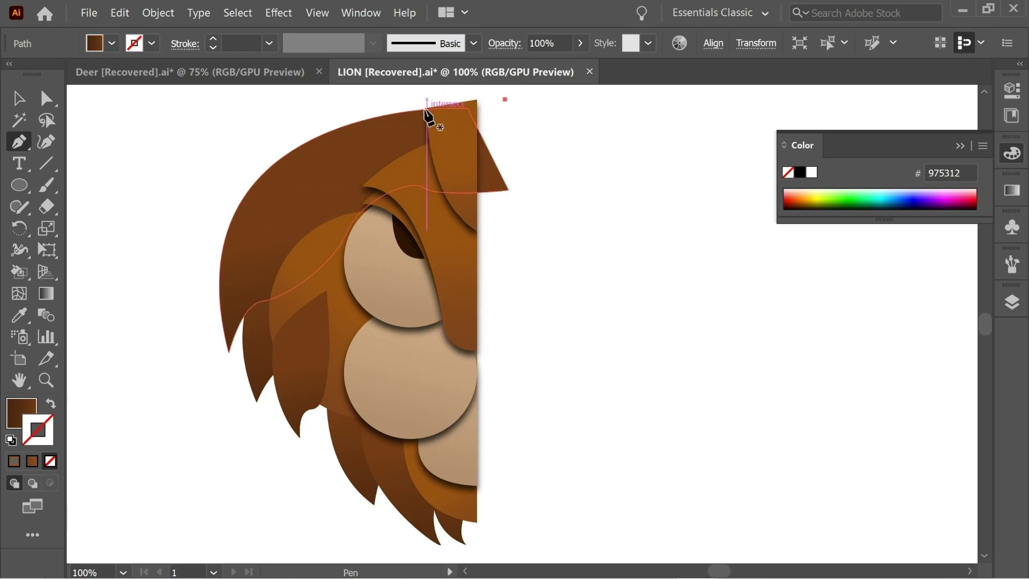
key("ctrl+z")
left_click_drag(448, 114, 461, 166)
left_click_drag(489, 108, 485, 110)
left_click_drag(312, 283, 343, 395)
key("ctrl+z")
left_click_drag(290, 303, 303, 429)
left_click_drag(313, 336, 375, 512)
key("ctrl+z")
key("ctrl+z")
key("ctrl+z")
Complete the forehead lock with a pointed tip over the upper cheek and a wavy lower edge above the brow, closing it at the centre line.
left_click(298, 331)
left_click_drag(325, 299, 345, 296)
left_click_drag(352, 257, 379, 208)
left_click_drag(438, 221, 464, 229)
left_click_drag(488, 184, 490, 168)
left_click(495, 134)
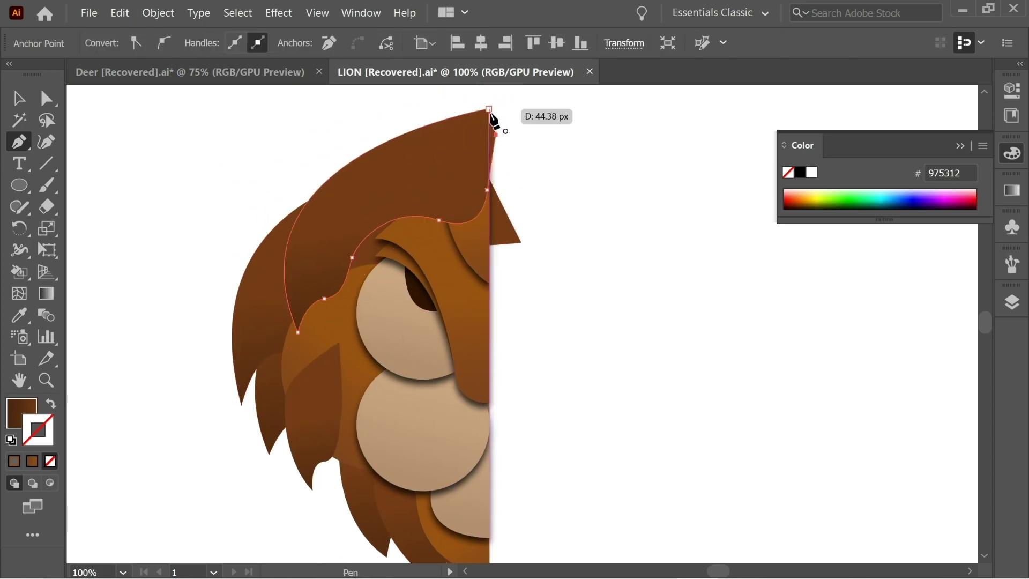
left_click(489, 109)
key("v")
Start another mane lock path just above the top of the forehead lock at the centre line.
left_click_drag(343, 204, 386, 215)
left_click(19, 142)
left_click(482, 142)
key("ctrl+z")
left_click(530, 102)
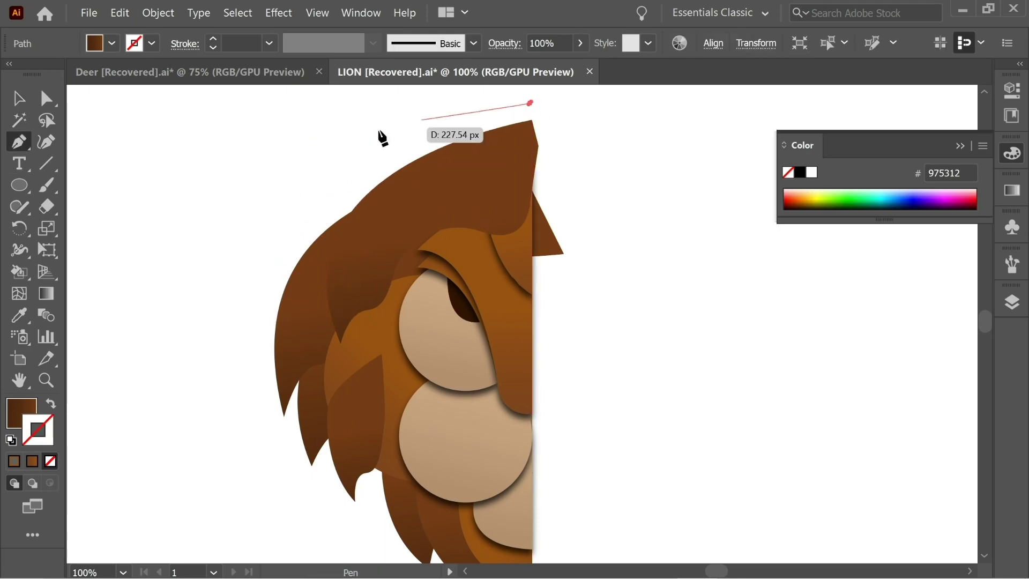
left_click_drag(269, 259, 268, 262)
key("ctrl+z")
left_click_drag(289, 239, 239, 461)
key("ctrl+z")
key("ctrl+z")
Complete the large top mane lock with an outer pointed tip and a lower edge running back past the centre line.
left_click_drag(260, 322, 307, 519)
left_click(260, 322)
left_click_drag(297, 284, 327, 287)
left_click_drag(368, 239, 375, 230)
left_click_drag(448, 191, 469, 187)
left_click_drag(522, 171, 531, 165)
key("ctrl+z")
key("ctrl+z")
key("ctrl+z")
left_click_drag(446, 177, 474, 155)
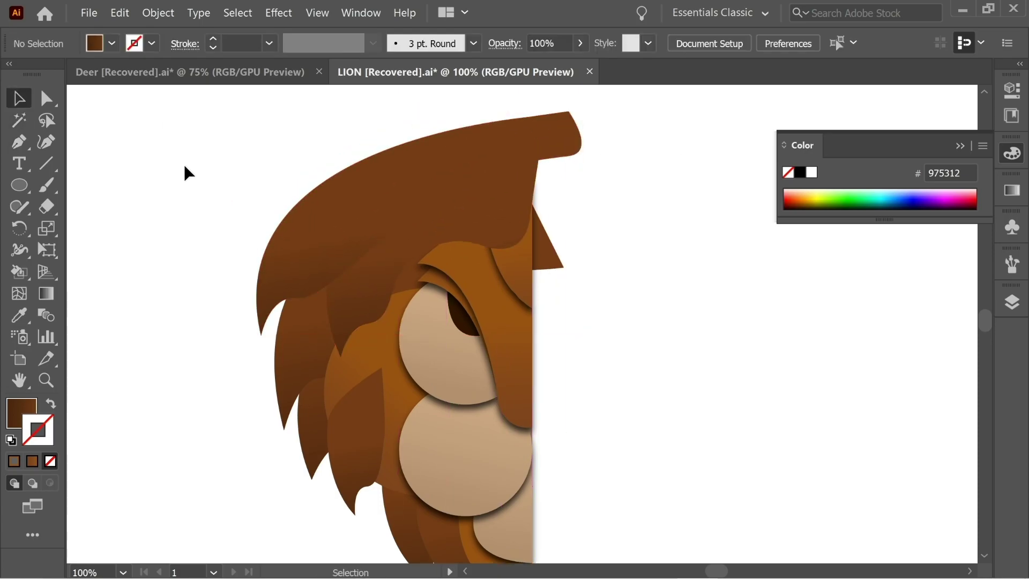
Send the cheek mane lock and the two lower mane locks beside the chin to the back.
right_click(437, 340)
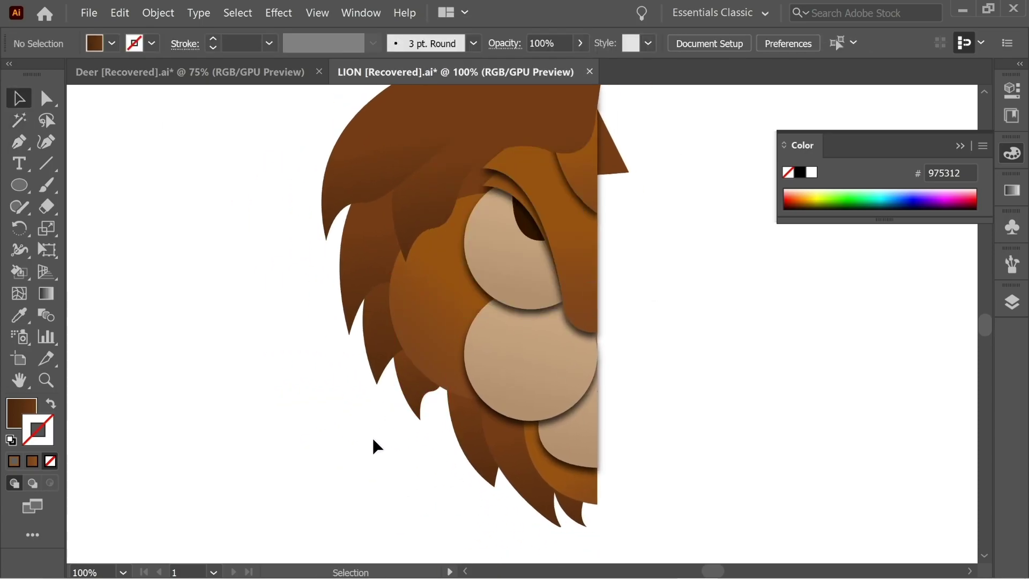
left_click_drag(382, 424, 427, 348)
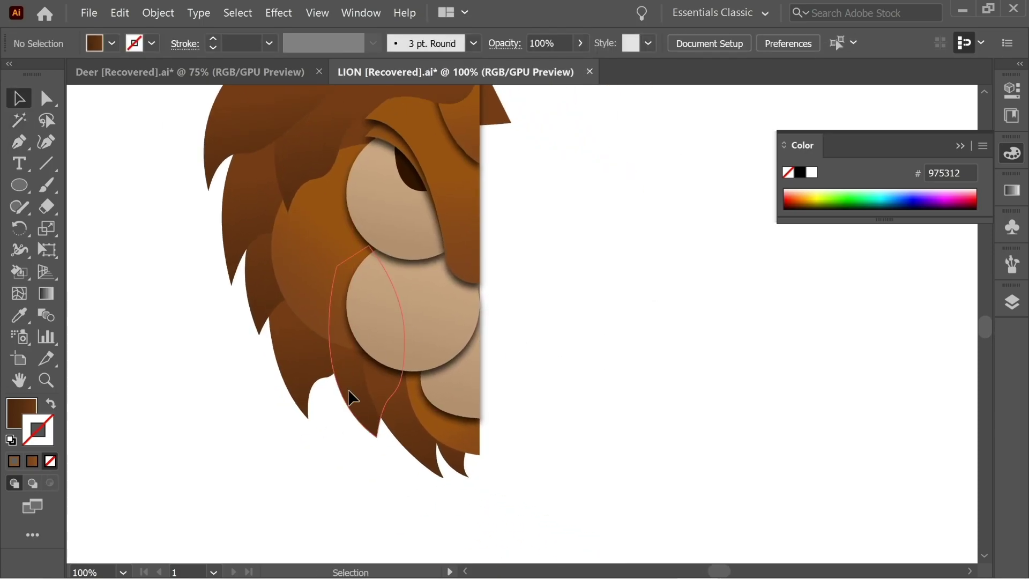
left_click_drag(398, 424, 363, 429)
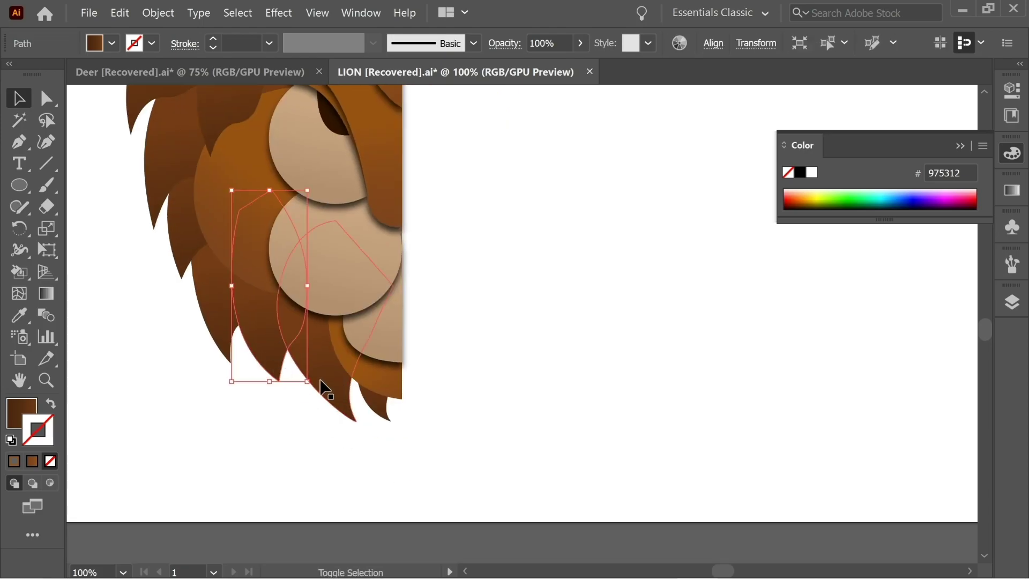
right_click(374, 119)
left_click(590, 379)
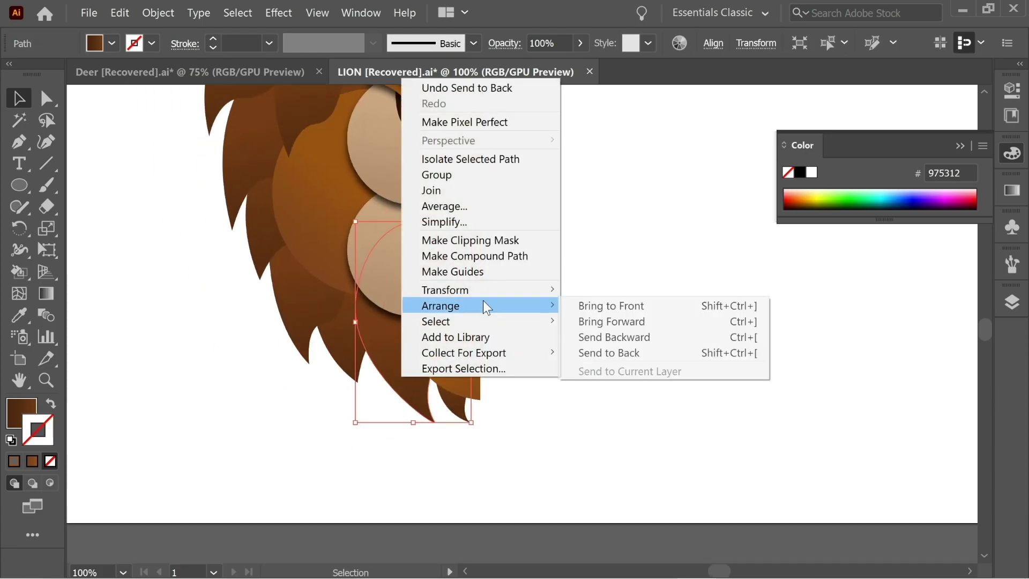
left_click(609, 353)
Move the small chin lock about 15 px horizontally toward the centre line, send it to the back and deselect it.
left_click(451, 406)
left_click_drag(450, 407, 455, 406)
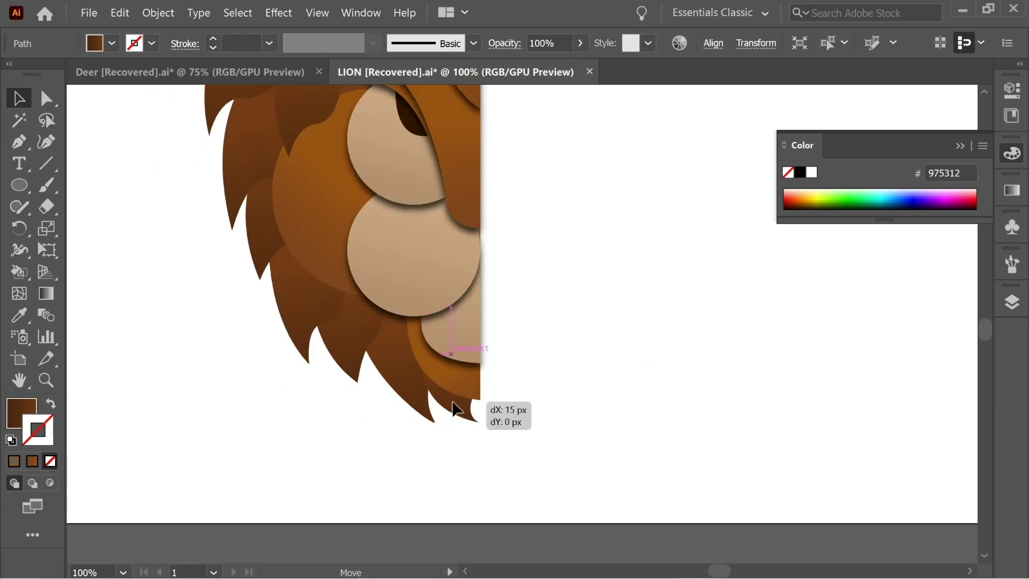
left_click(504, 410)
right_click(444, 398)
left_click(652, 373)
left_click(524, 320)
left_click_drag(524, 320, 468, 547)
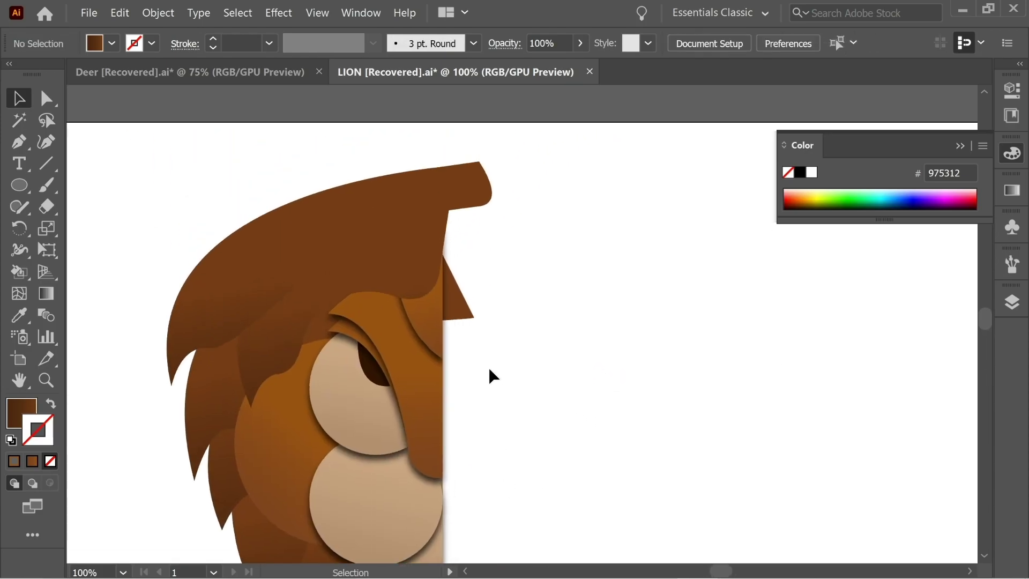
Draw a small closed curved mane lock between the forehead lock's tip and the outer edge of the cheek.
left_click_drag(487, 365, 592, 247)
key("p")
left_click(382, 224)
key("ctrl+z")
left_click(322, 207)
left_click_drag(355, 327, 410, 349)
left_click_drag(349, 280, 362, 252)
left_click(353, 162)
left_click(322, 206)
left_click(20, 99)
scroll(25, 155, "left", 10)
left_click_drag(25, 151, 22, 145)
left_click(19, 142)
left_click_drag(815, 226, 315, 228)
left_click(359, 246)
left_click_drag(418, 360, 497, 364)
left_click_drag(379, 299, 378, 251)
left_click(386, 216)
left_click(382, 199)
left_click(366, 223)
left_click(359, 247)
left_click(19, 99)
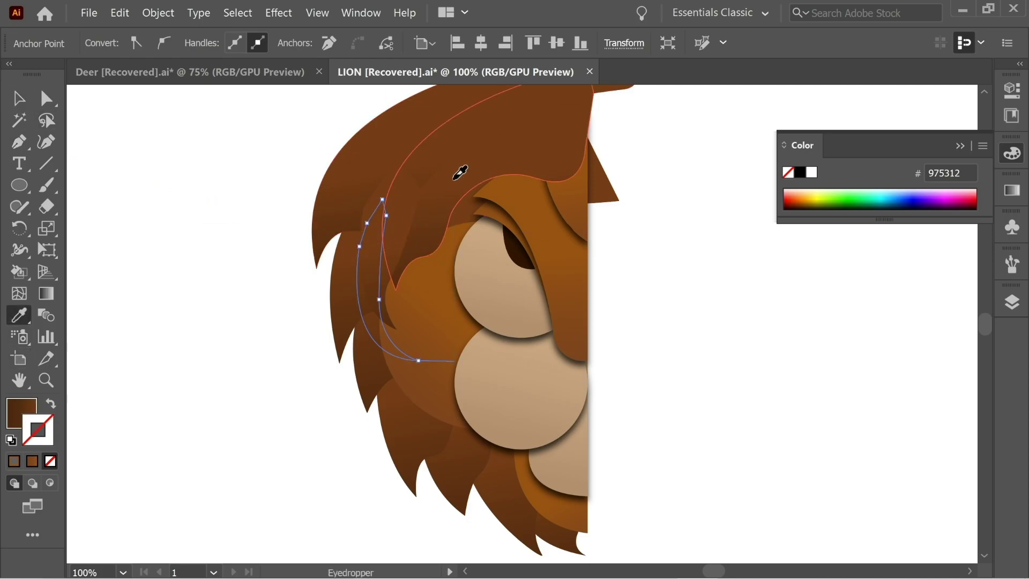
left_click(20, 99)
right_click(368, 266)
mouse_move(408, 495)
left_click(580, 495)
key("ctrl+z")
key("ctrl+z")
key("ctrl+z")
key("ctrl+z")
key("ctrl+z")
key("ctrl+z")
key("ctrl+z")
key("ctrl+z")
key("ctrl+z")
key("ctrl+z")
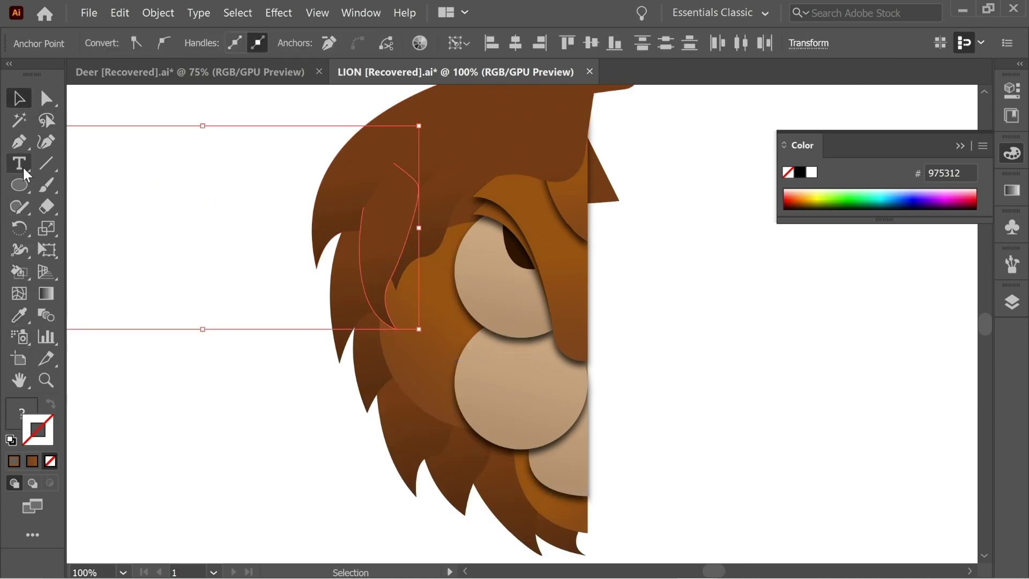
Undo the last change and draw a second curved, closed mane lock sweeping down beside the previous one, its tip pointing onto the cheek.
key("ctrl+z")
left_click(19, 142)
left_click(353, 190)
left_click_drag(417, 363, 523, 367)
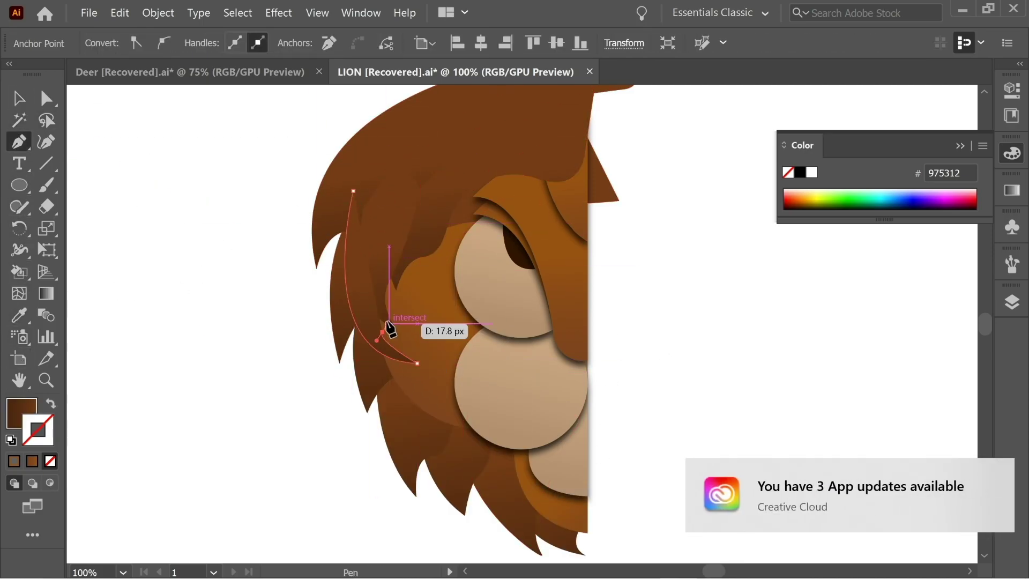
left_click_drag(388, 324, 377, 291)
left_click(393, 209)
left_click(394, 183)
left_click(371, 172)
left_click(354, 191)
left_click(47, 99)
left_click(176, 177)
Draw a small curved, closed mane lock beside the upper outer edge of the eye, under the forehead lock.
left_click(19, 142)
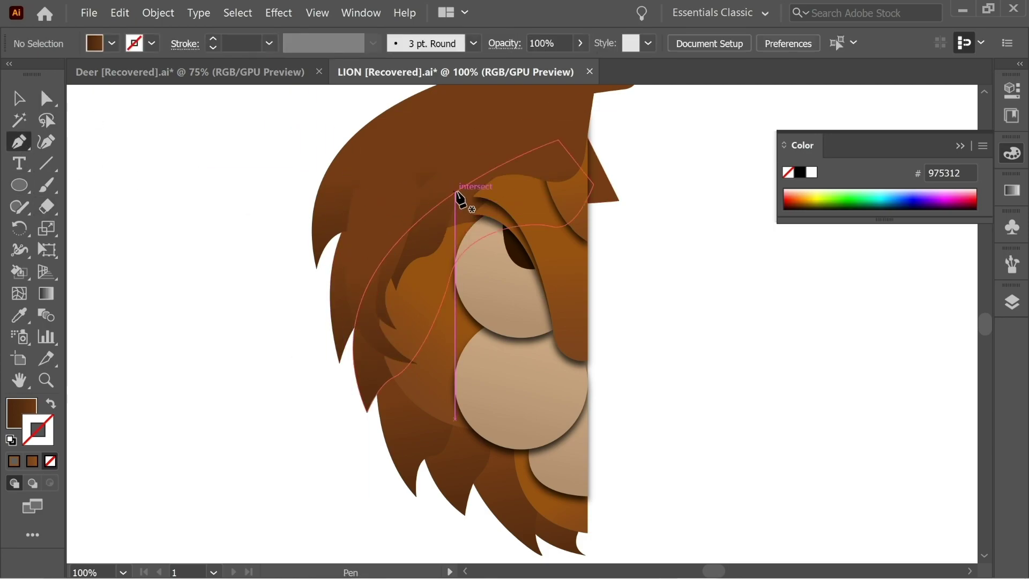
left_click(504, 192)
left_click_drag(451, 255, 450, 304)
left_click(451, 255)
left_click_drag(440, 209, 449, 186)
left_click_drag(514, 163, 519, 167)
left_click(503, 192)
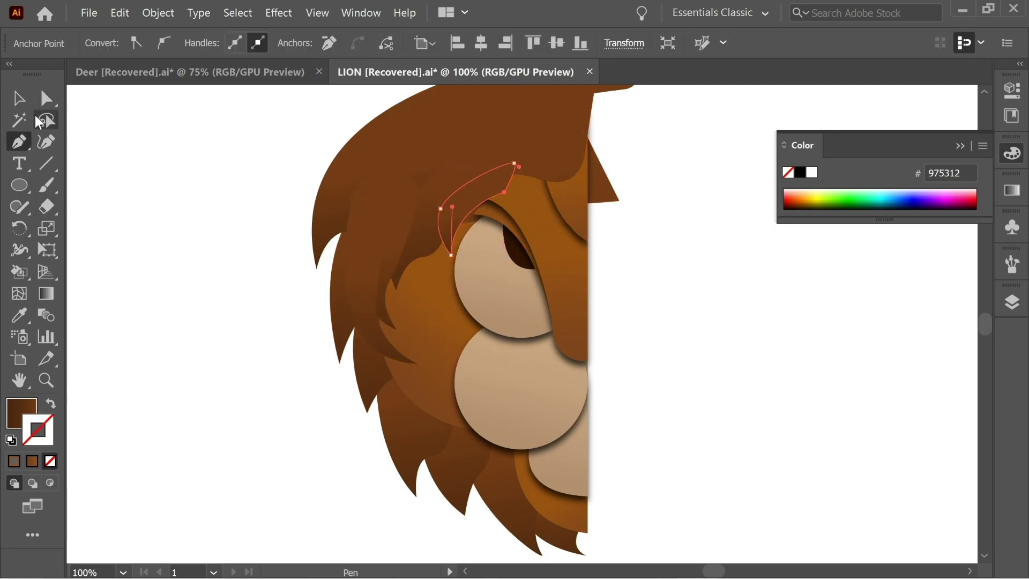
left_click(19, 99)
left_click_drag(268, 209, 184, 251)
Bring the large top mane lock and the outer lock beneath it to the front.
left_click(384, 166)
left_click(266, 343, "shift")
right_click(266, 347)
mouse_move(310, 275)
left_click(494, 275)
left_click(570, 293)
right_click(362, 152)
mouse_move(412, 358)
left_click(633, 358)
left_click(633, 358)
scroll(633, 358, "left", 3)
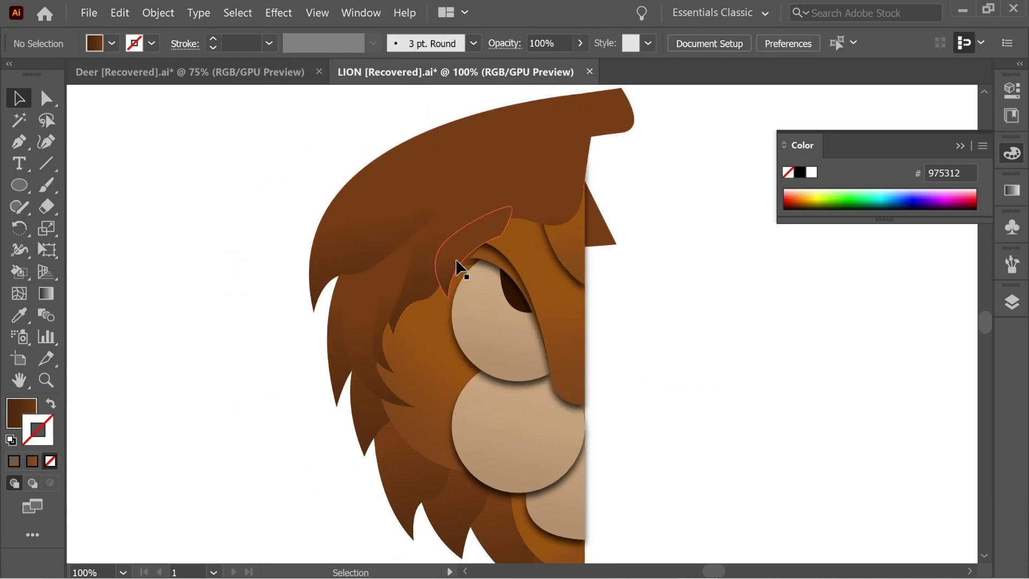
Bring the forehead mane lock to the front of the locks beside the cheek and deselect it.
left_click(397, 220)
left_click(356, 317, "shift")
left_click(375, 241)
right_click(419, 277)
mouse_move(467, 487)
left_click(616, 486)
left_click(659, 322)
Ungroup the nose bridge shapes and deselect them.
scroll(382, 267, "right", 2)
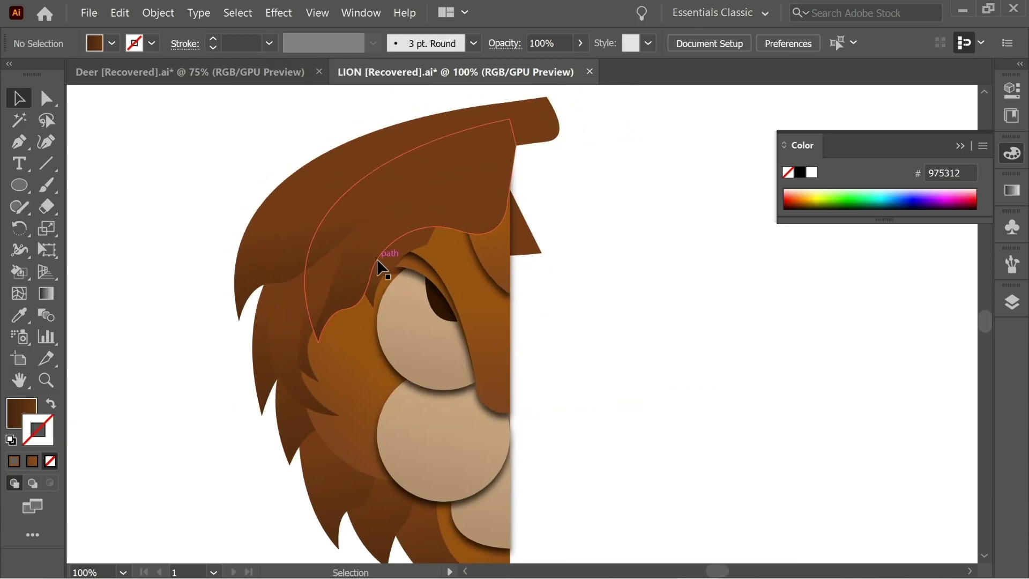
left_click(435, 259)
key("ctrl+shift+g")
left_click(619, 280)
Bring the nose bridge, brow strip, central forehead piece, forehead lock and large top lock to the front together.
left_click(451, 270)
left_click(414, 265, "shift")
left_click(503, 253, "shift")
left_click(419, 214, "shift")
left_click(273, 189, "shift")
right_click(370, 205)
mouse_move(410, 415)
left_click(569, 415)
left_click(654, 236)
Examine the gradient settings of the orange colour swatch beside the artboard.
left_click_drag(657, 244, 721, 296)
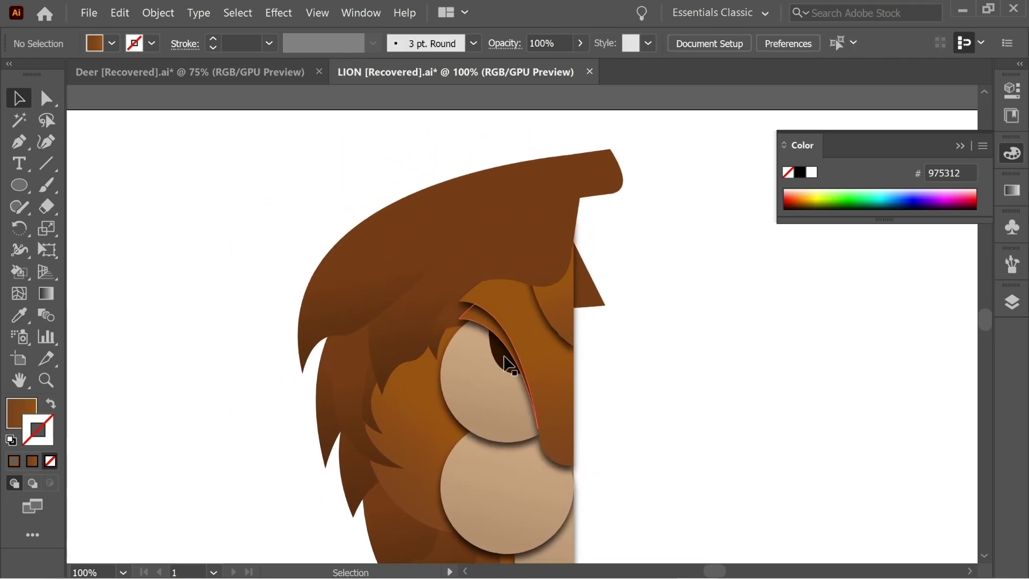
left_click_drag(724, 367, 635, 255)
key("ctrl+minus")
left_click(333, 184)
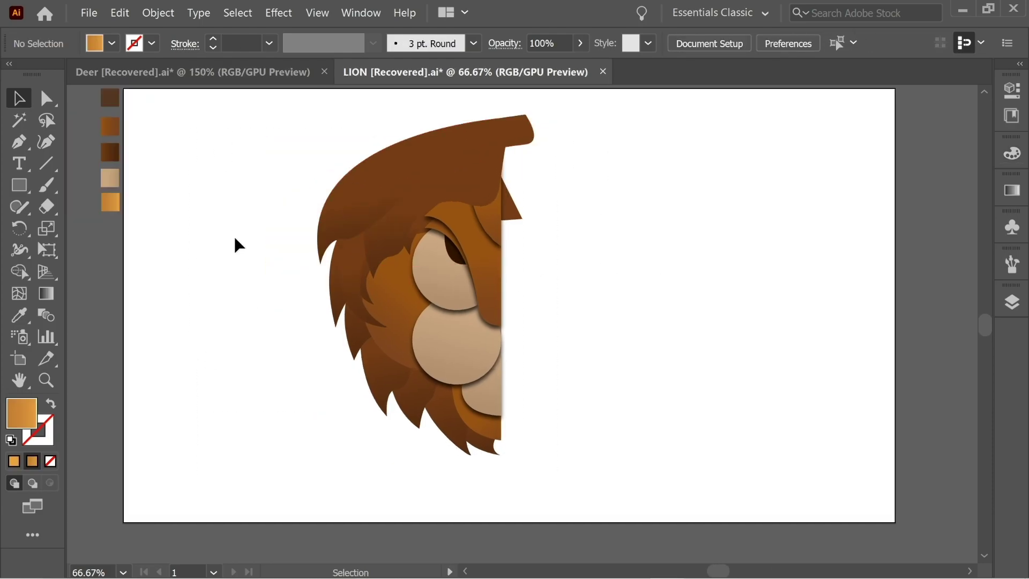
left_click(112, 204)
double_click(43, 294)
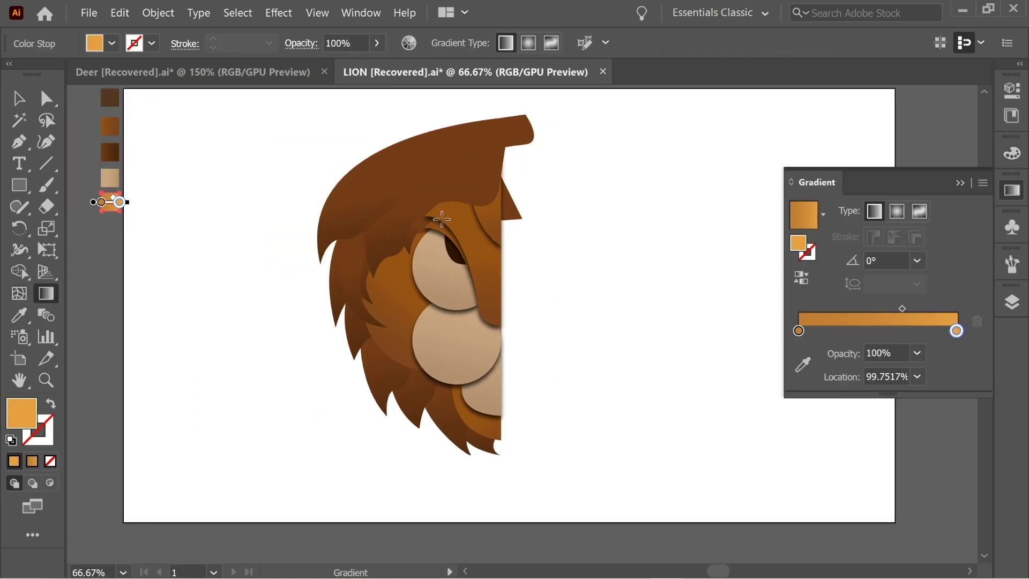
left_click(960, 183)
left_click(20, 98)
left_click(217, 134)
Apply the Drop Shadow effect to the large top mane lock and to the forehead lock.
left_click(378, 177)
left_click(281, 13)
left_click(316, 30)
left_click(426, 200)
left_click(281, 13)
left_click(316, 31)
left_click(583, 186)
Apply the Drop Shadow effect to the small lock by the eye, the locks beside the cheek and the lower mane locks.
left_click(417, 236)
left_click(366, 282, "shift")
left_click(337, 294, "shift")
left_click(281, 14)
left_click(316, 31)
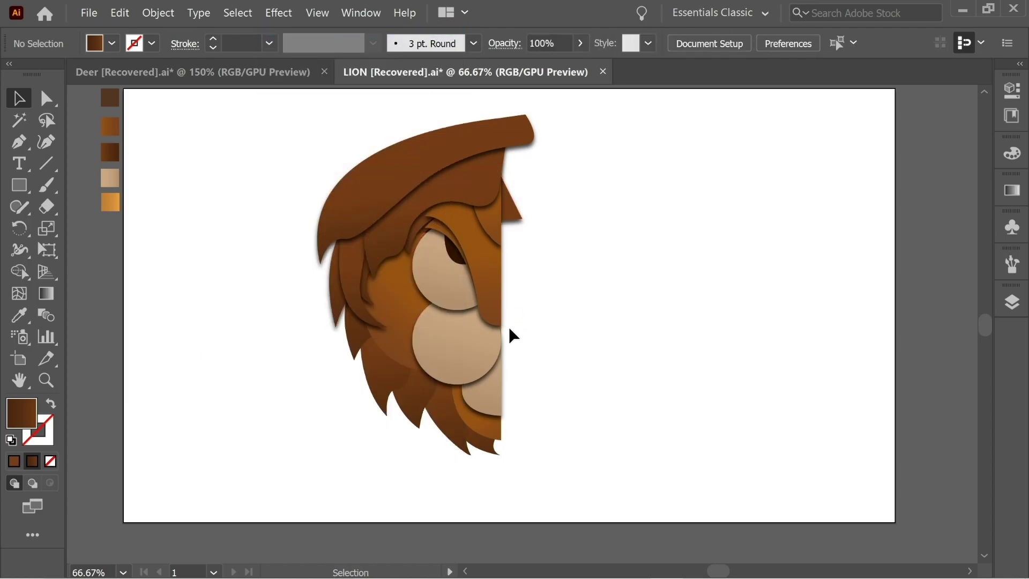
left_click(423, 412, "shift")
left_click(281, 13)
left_click(316, 31)
left_click(584, 214)
Apply the Drop Shadow effect to the chin and the brown cheek shape.
left_click(484, 424)
left_click(401, 289, "shift")
left_click(281, 13)
left_click(316, 31)
left_click(610, 236)
Recolour the large top lock, the forehead lock, the nose bridge and the central forehead piece with the orange swatch's gradient.
left_click_drag(447, 247, 474, 245)
left_click(424, 173)
key("i")
left_click(129, 199)
key("v")
left_click(449, 186)
key("i")
left_click(128, 199)
left_click(490, 251)
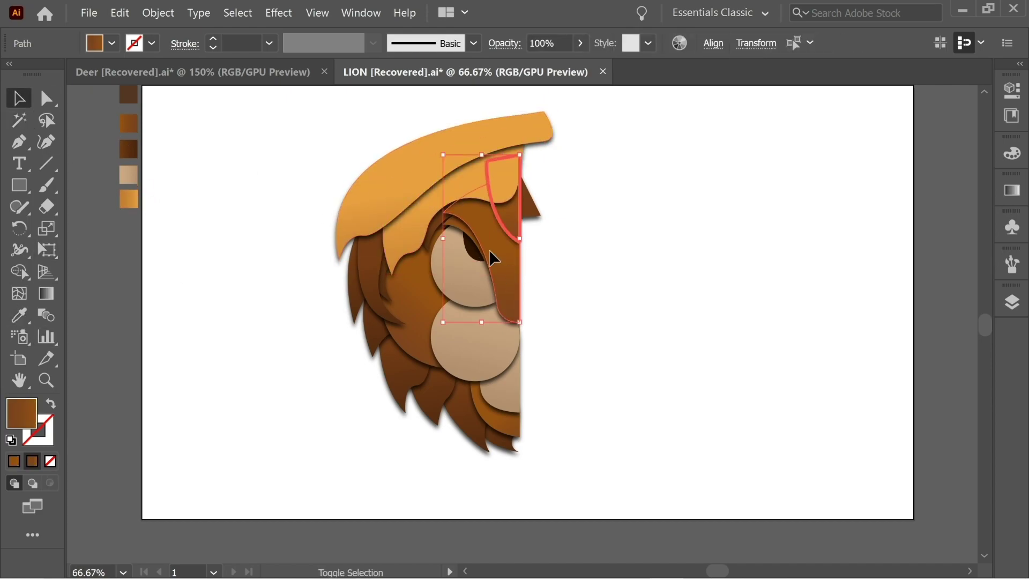
left_click(130, 194)
key("v")
Try the orange swatch's gradient on the small lock by the eye and the two curved locks beside the cheek.
left_click(129, 125)
left_click(438, 229)
left_click(382, 286, "shift")
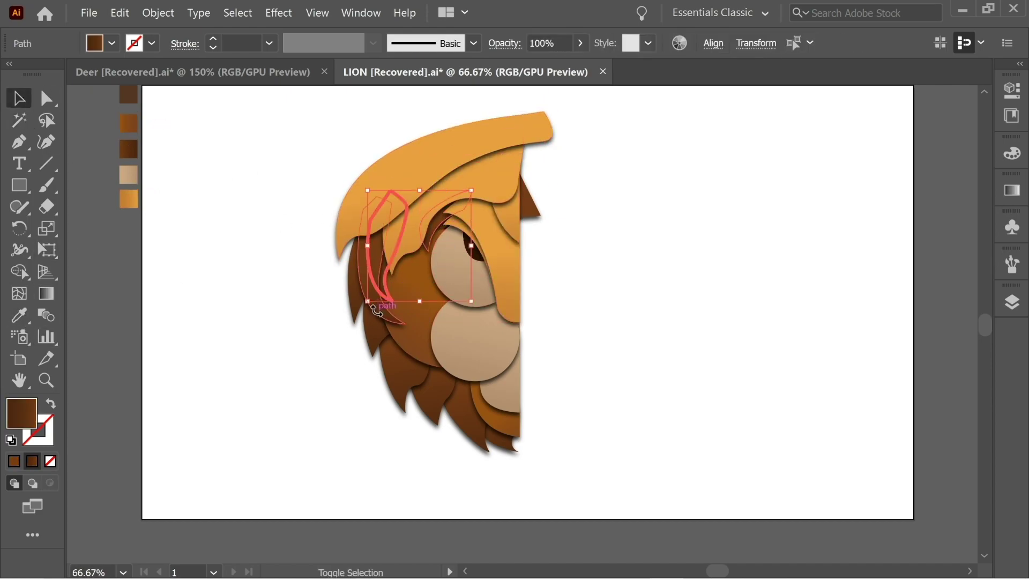
left_click(19, 317)
left_click(129, 198)
key("v")
left_click(322, 222)
Give the small lock by the eye and the two curved cheek locks the brown gradient sampled from the face.
left_click_drag(286, 218, 294, 252)
left_click(379, 303)
left_click(47, 294)
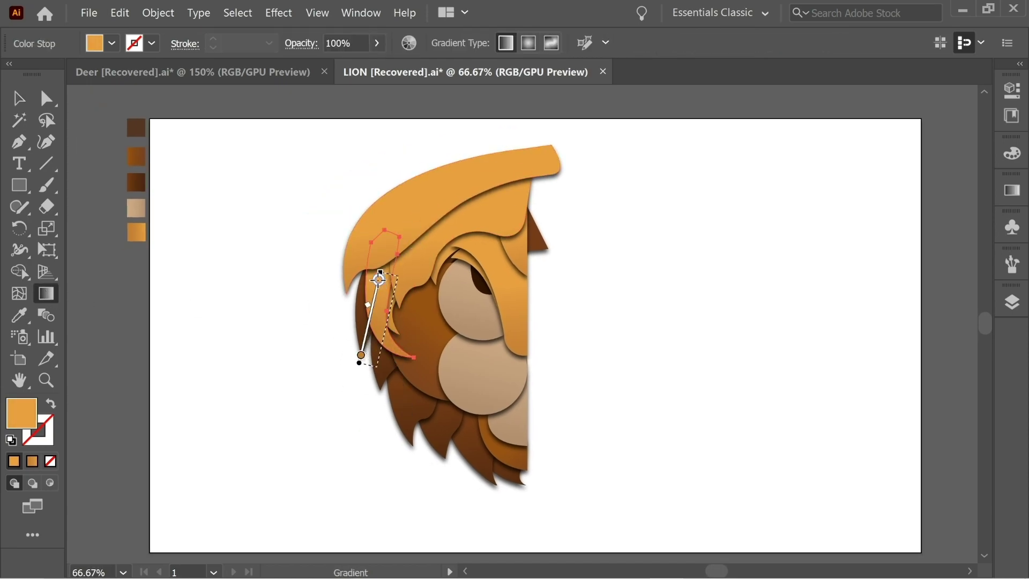
key("v")
left_click(396, 329, "shift")
left_click(442, 264, "shift")
key("i")
left_click(445, 339)
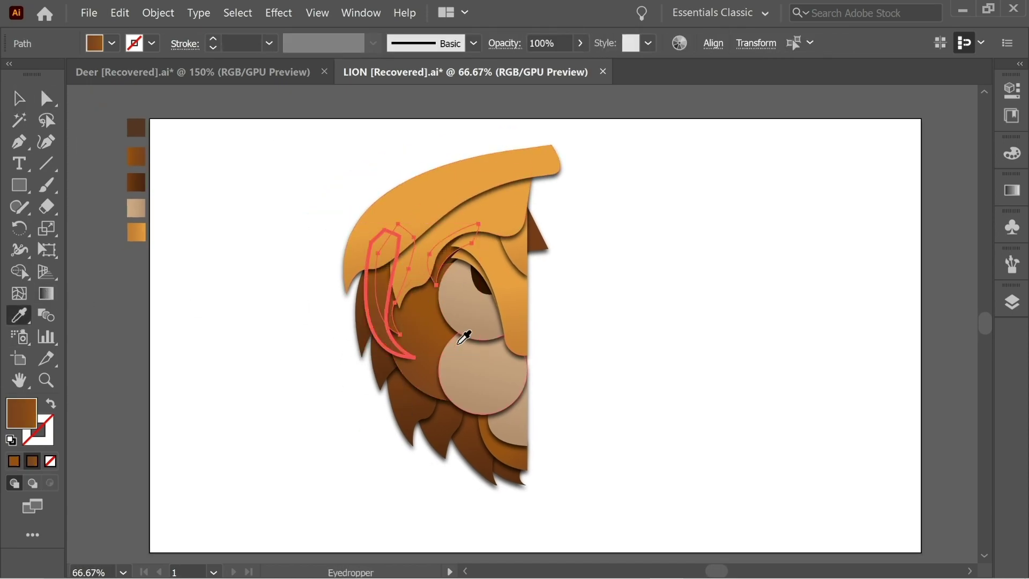
key("v")
Redirect the gradients of the large top lock and the forehead lock diagonally from their lower outer tips up toward the centre.
left_click(397, 456)
left_click_drag(388, 207, 361, 214)
left_click(361, 215)
key("g")
left_click_drag(340, 287, 437, 143)
key("v")
left_click(220, 136)
left_click(394, 263)
key("g")
left_click_drag(381, 315, 444, 249)
key("v")
Redirect the nose bridge's gradient diagonally upward from its lower end, and check the central forehead piece's gradient.
left_click(474, 325)
key("g")
left_click_drag(422, 363, 487, 223)
left_click(25, 102)
left_click(219, 176)
left_click(485, 268)
key("g")
left_click(25, 101)
left_click(220, 177)
Redirect the gradient of the small brown piece above the eye to run almost straight up.
left_click(444, 287)
left_click(420, 265)
key("g")
left_click_drag(393, 317, 389, 236)
key("v")
left_click(538, 237)
Try to move the whole half lion head horizontally, undo the move and clear the selection.
left_click_drag(538, 238, 513, 236)
left_click_drag(428, 333, 445, 332)
left_click_drag(610, 512, 247, 131)
left_click_drag(404, 236, 705, 239)
key("ctrl+z")
key("ctrl+shift+a")
Bring the nose bridge to the front and draw a curved stroked line across its lower end past the centre line.
left_click(479, 322)
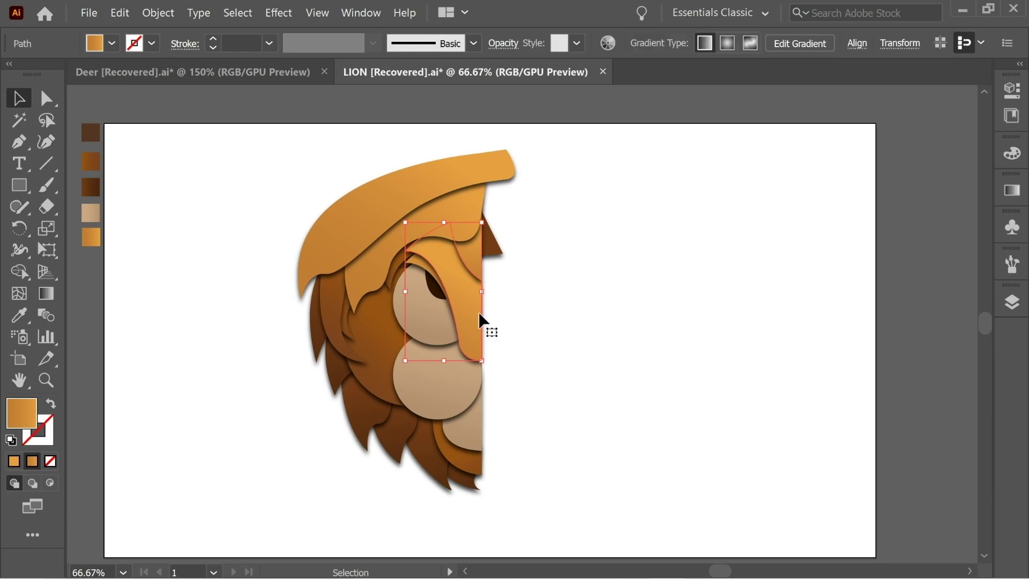
key("ctrl+shift+]")
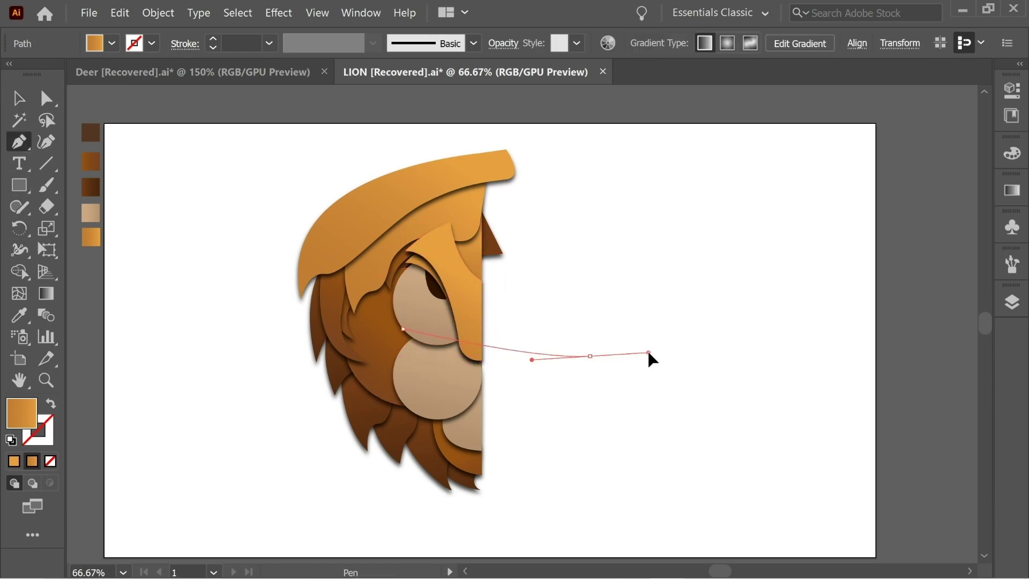
left_click_drag(645, 355, 654, 352)
left_click(20, 98)
left_click(51, 403)
left_click(589, 407)
Split the nose tip off the nose bridge along the curved line with the Shape Builder and remove the leftover line.
left_click(536, 352)
left_click(474, 290, "shift")
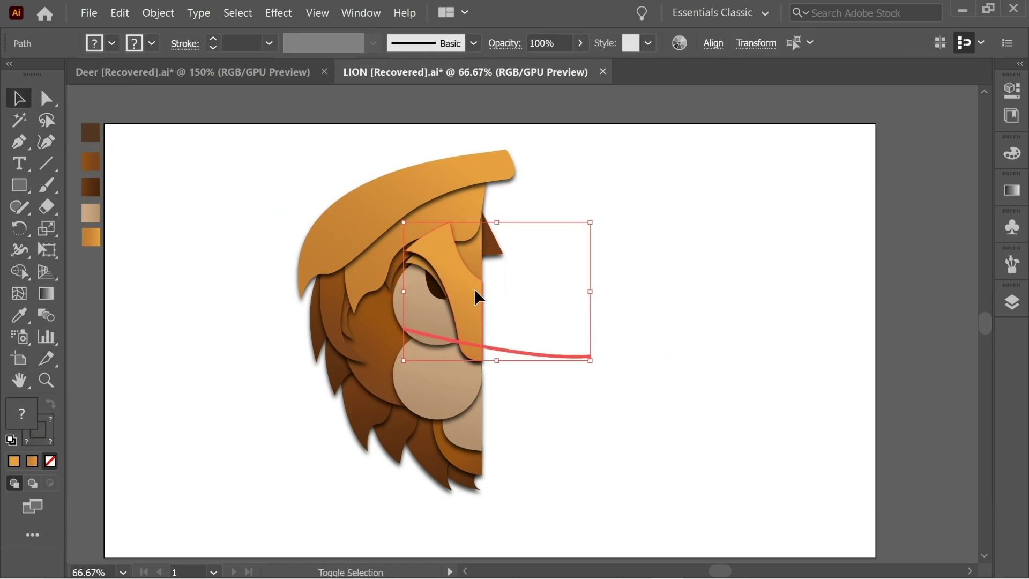
key("shift+m")
left_click_drag(543, 300, 536, 380)
left_click_drag(415, 307, 421, 351)
left_click(464, 300, "alt")
key("v")
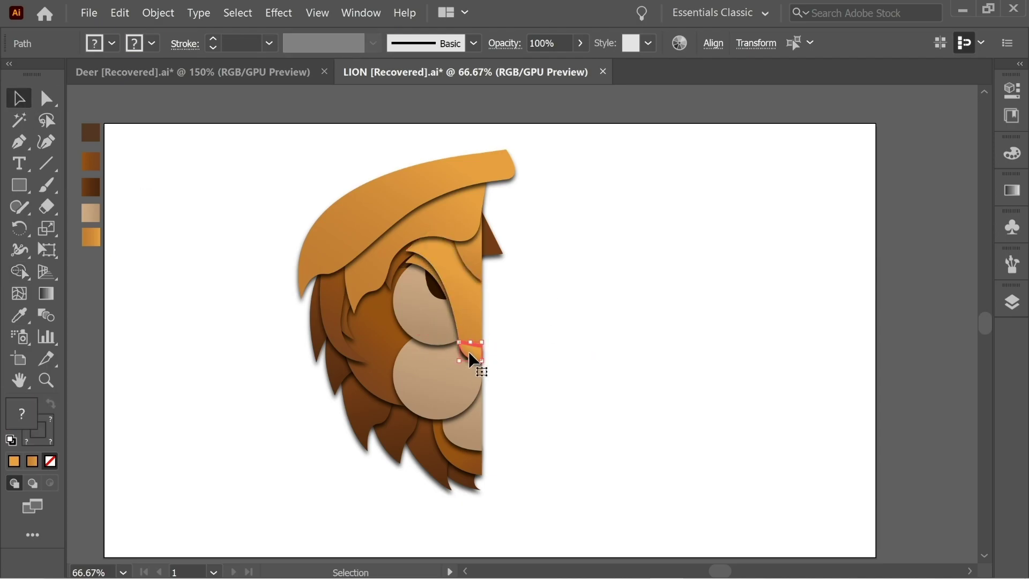
Fill the separated nose tip with the dark brown sampled from the pupil.
left_click(431, 290)
left_click(19, 98)
left_click(161, 147)
left_click(474, 355)
left_click(19, 316)
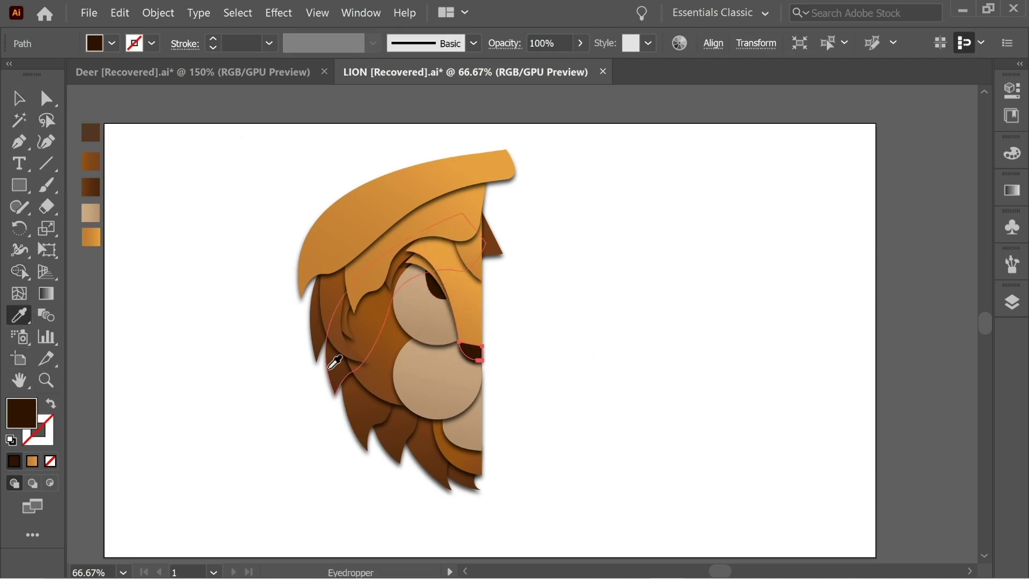
Duplicate the whole half lion head and place the copy beside the original on the artboard.
left_click(331, 367)
left_click(19, 98)
left_click(153, 133)
left_click_drag(704, 527, 290, 150)
left_click_drag(413, 241, 676, 241)
Reflect the copied half lion head across the vertical axis and clear the selection.
right_click(19, 228)
left_click(72, 246)
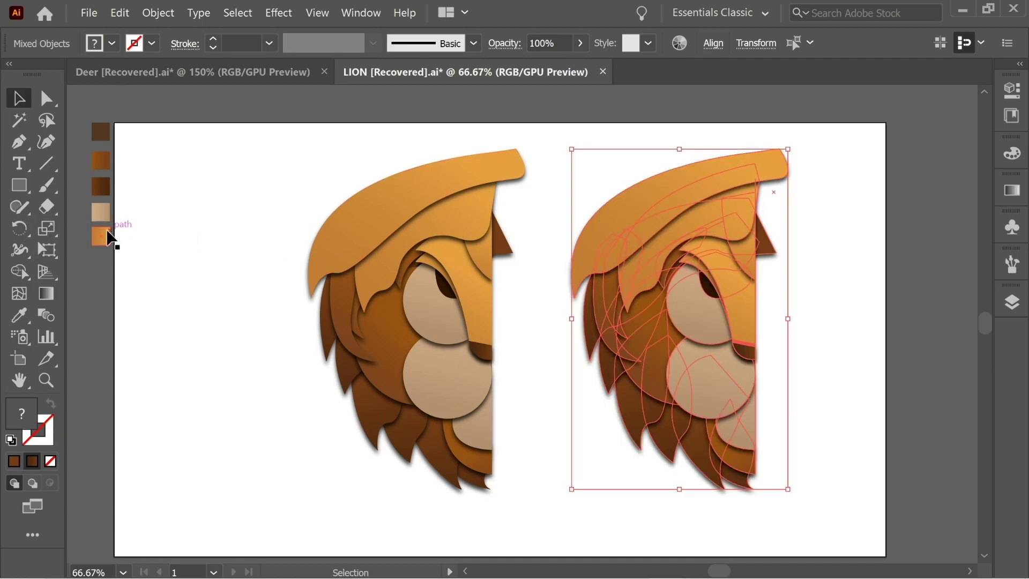
right_click(23, 226)
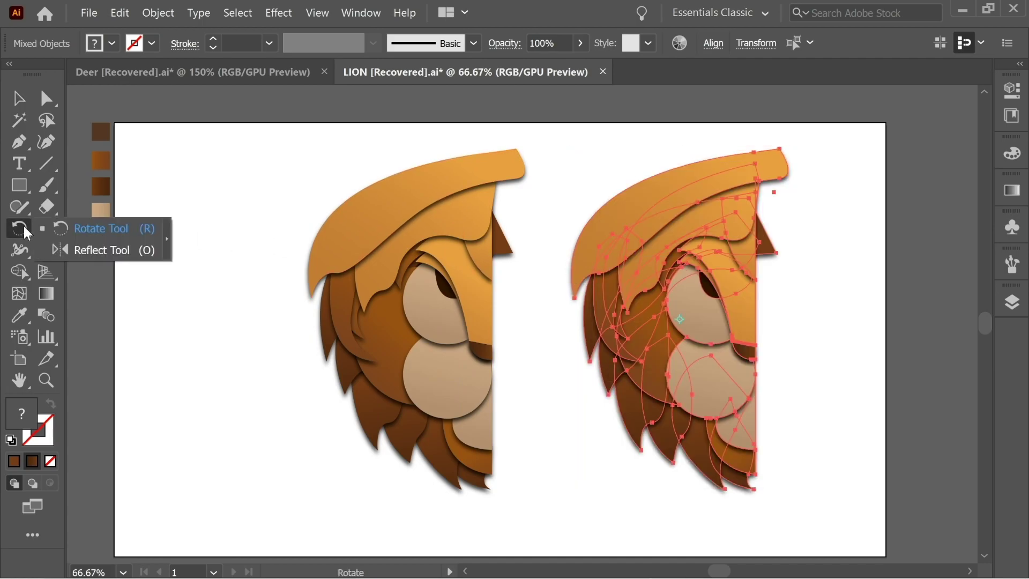
left_click(73, 250)
double_click(23, 232)
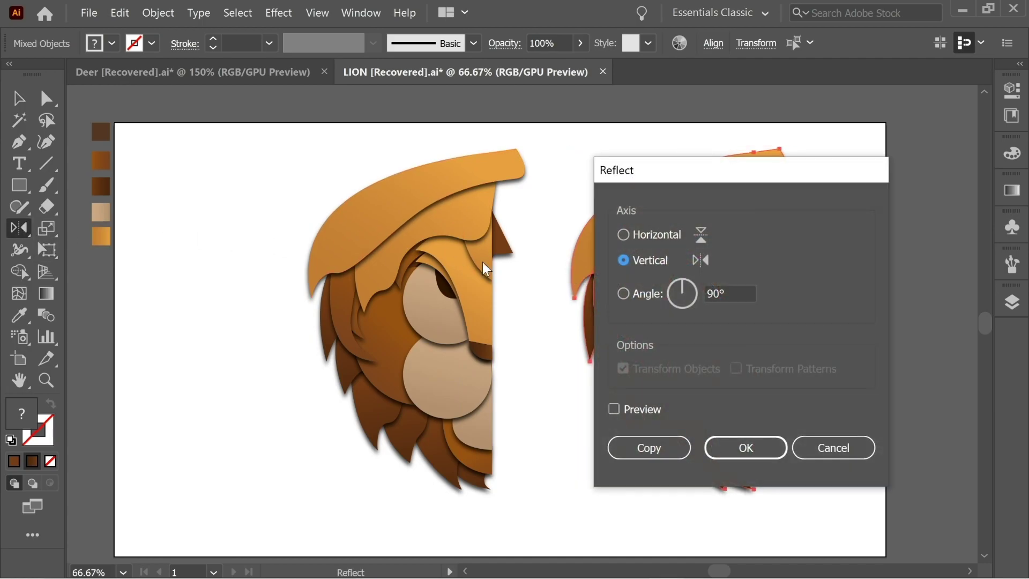
left_click(748, 448)
key("v")
key("ctrl+minus")
key("ctrl+shift+a")
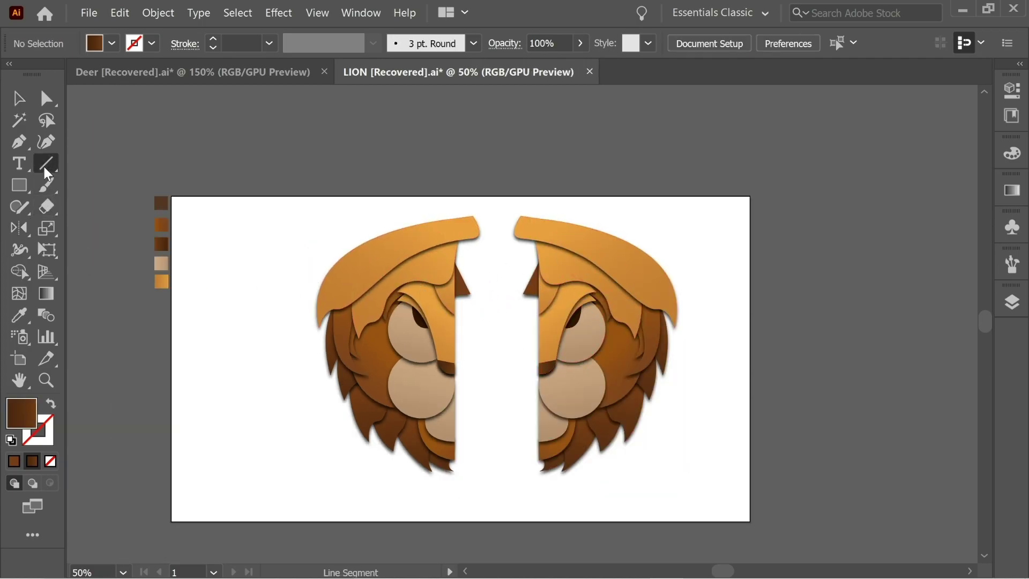
Draw a straight vertical line along the inner edge of each half head, crossing the overhanging mane.
left_click_drag(451, 272, 449, 152)
left_click(19, 98)
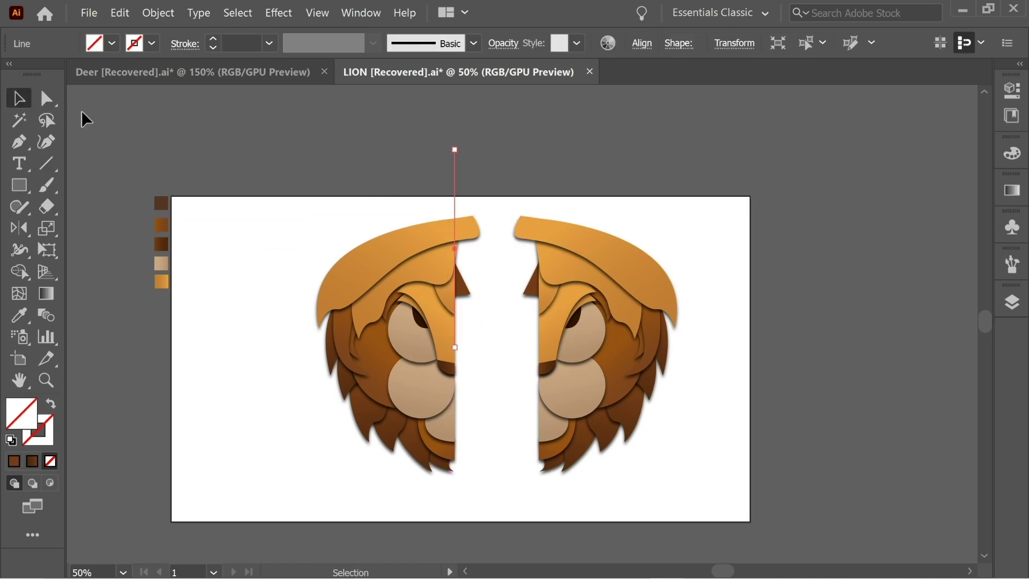
left_click(332, 192)
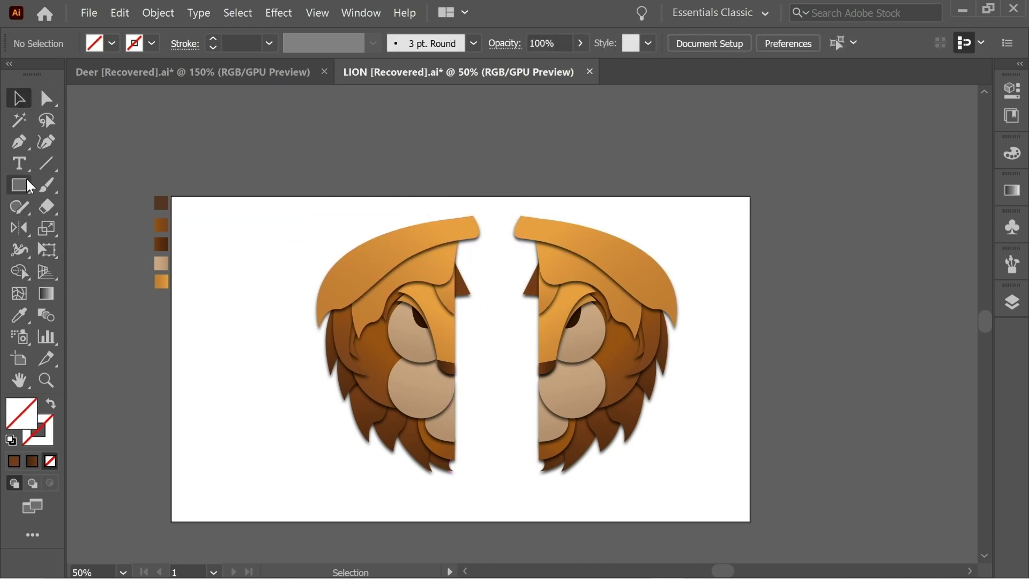
left_click_drag(539, 327, 538, 174)
key("v")
left_click(709, 328)
Remove the mane and ear pieces that overhang the inner edges of both halves with the Shape Builder.
left_click_drag(769, 412, 272, 155)
left_click(19, 272)
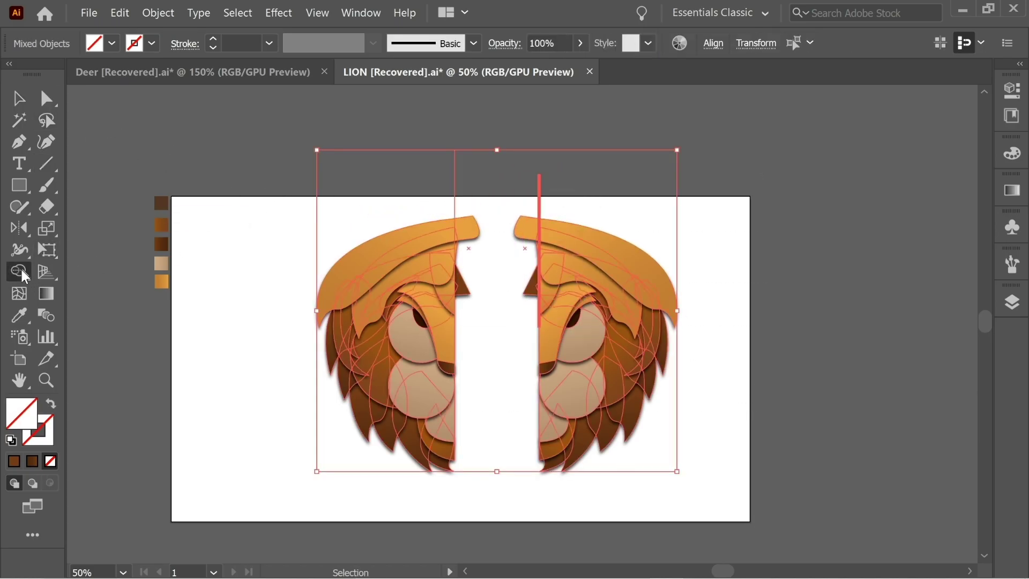
mouse_move(467, 315)
left_mouse_down()
mouse_move(452, 214)
mouse_move(462, 224)
mouse_move(517, 217)
left_mouse_up()
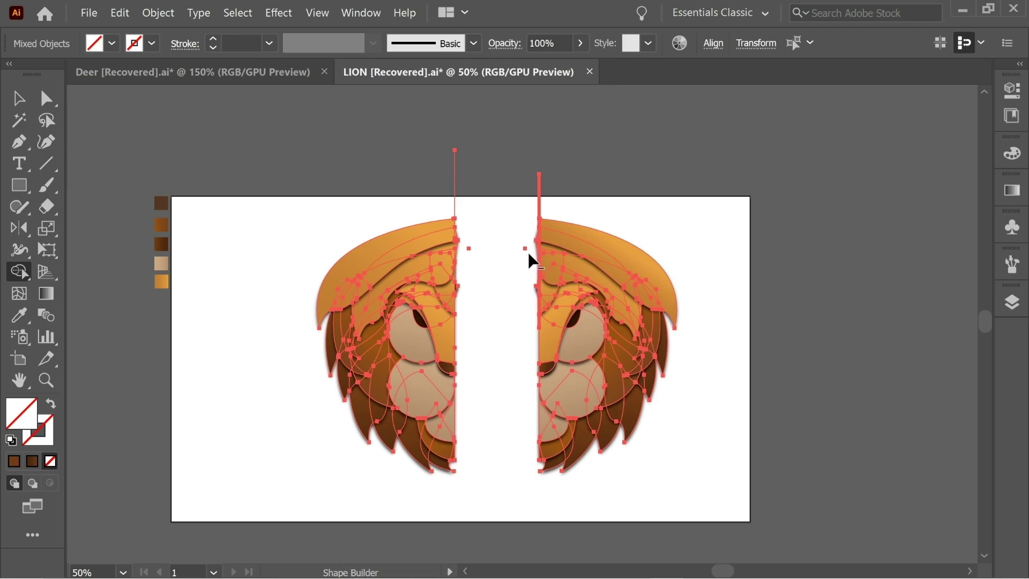
Delete the leftover vertical cutting lines above both half heads.
key("ctrl+plus")
key("ctrl+plus")
key("ctrl+plus")
key("ctrl+plus")
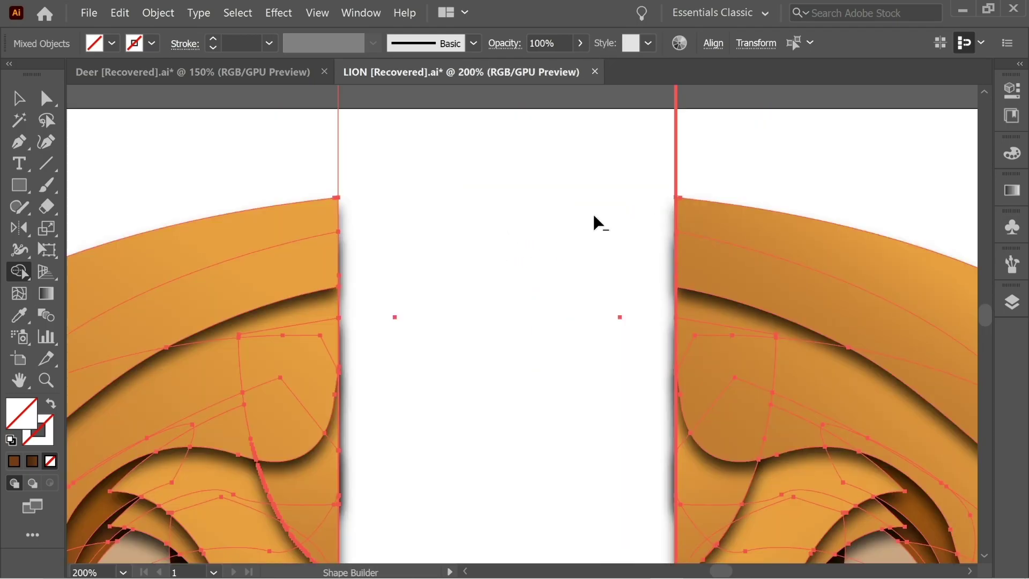
key("a")
left_click(643, 236)
left_click(676, 177)
left_click(341, 169, "shift")
key("Delete")
Move the mirrored half head sideways until it meets the original half along the centre line.
key("ctrl+minus")
key("ctrl+minus")
key("ctrl+minus")
key("ctrl+minus")
left_click_drag(597, 265, 516, 179)
left_click(536, 278)
left_click_drag(534, 274, 450, 270)
Examine the centre seam at close range to check that the two half heads meet along its full length.
key("ctrl+plus")
key("ctrl+plus")
key("ctrl+plus")
key("ctrl+plus")
key("ctrl+plus")
left_click_drag(127, 419, 417, 84)
left_click_drag(377, 379, 370, 206)
left_click_drag(451, 232, 446, 455)
left_click_drag(425, 192, 437, 509)
left_click_drag(396, 91, 408, 298)
key("ctrl+minus")
key("ctrl+minus")
key("ctrl+minus")
key("ctrl+minus")
key("ctrl+shift+a")
left_click_drag(599, 300, 650, 297)
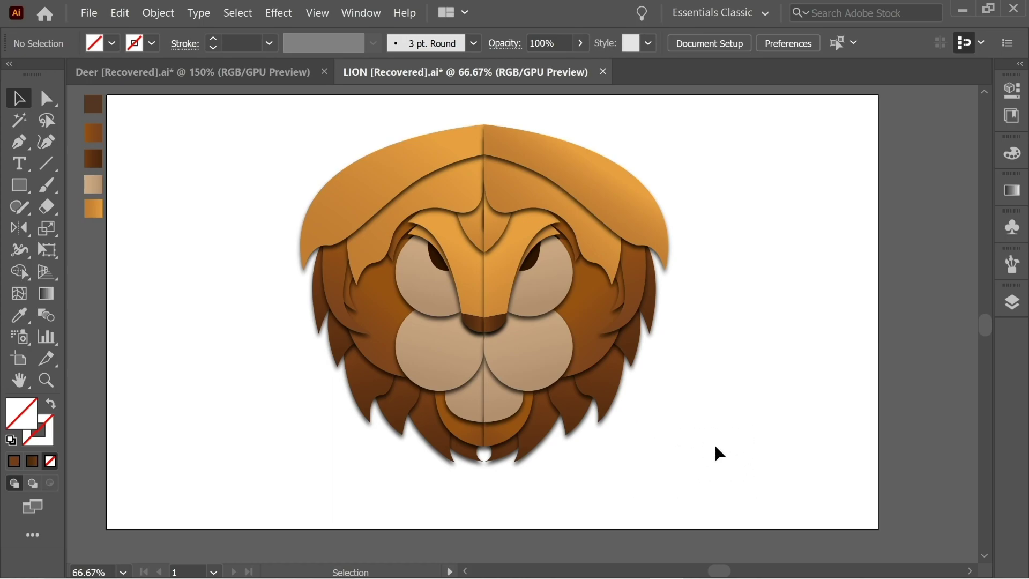
left_click_drag(758, 462, 255, 128)
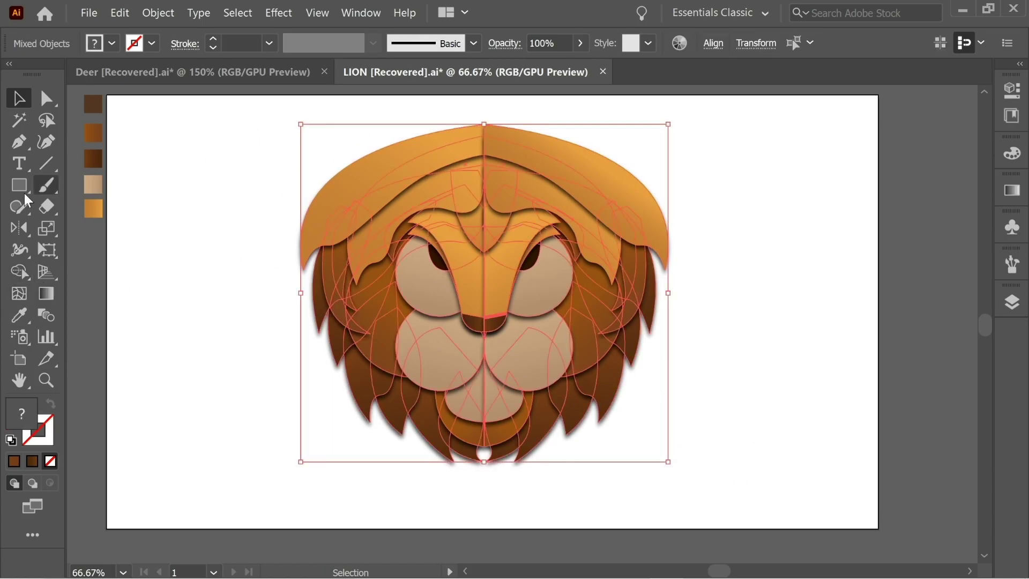
left_click(19, 271)
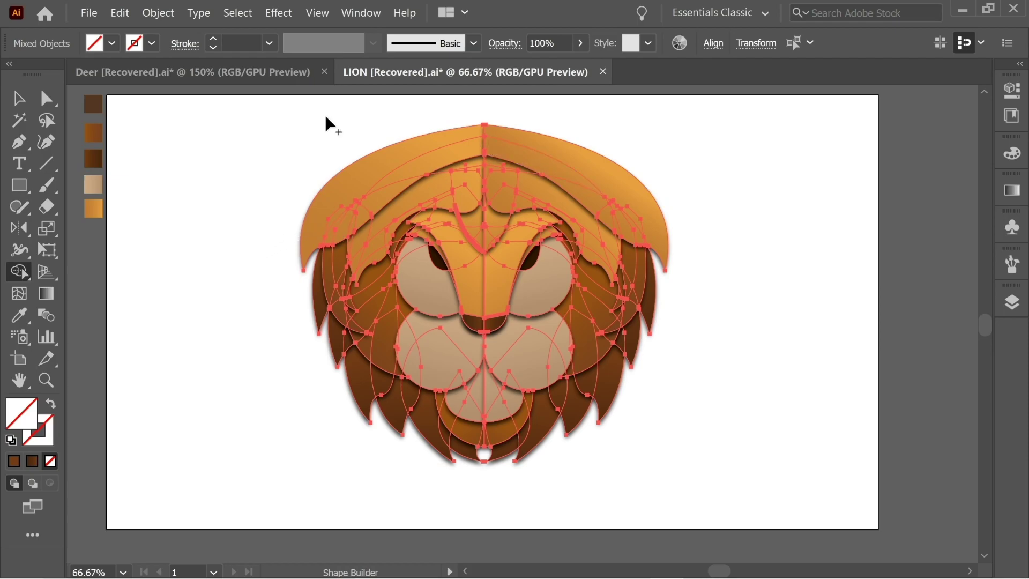
left_click(18, 99)
key("ctrl+shift+a")
Merge the two halves of the top mane into one shape with the Shape Builder.
left_click(547, 159)
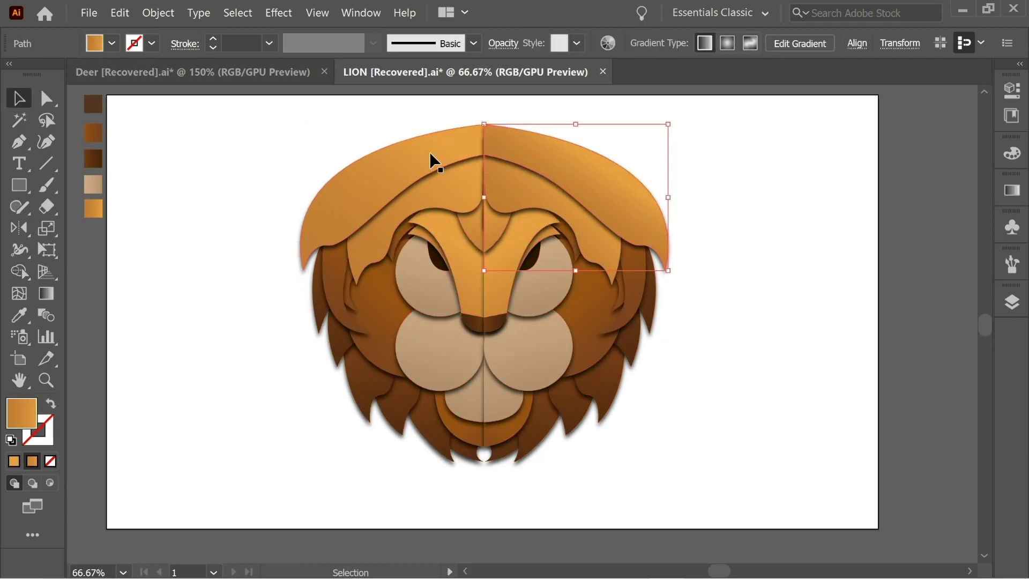
left_click(395, 184, "shift")
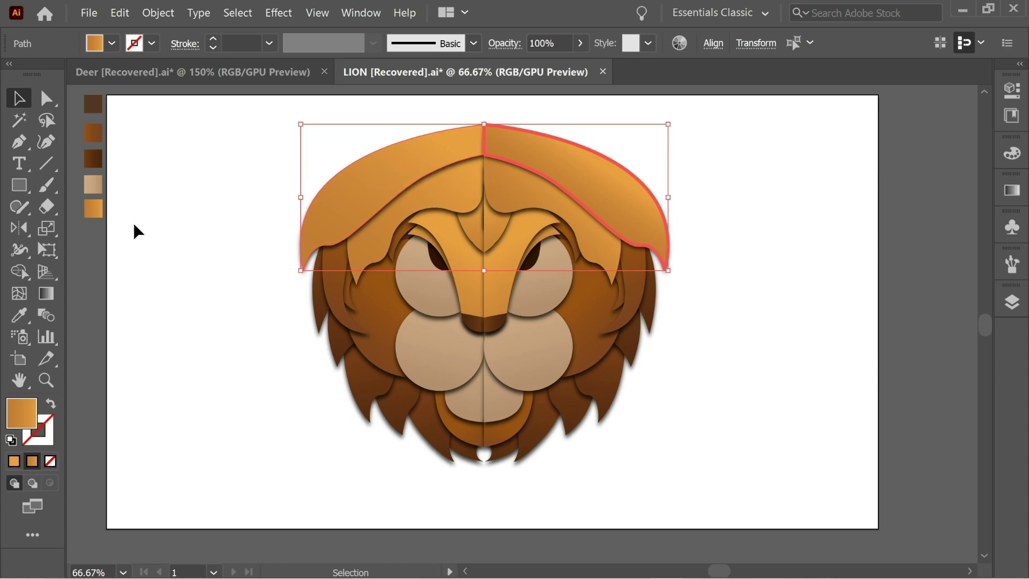
key("shift+m")
mouse_move(505, 156)
left_mouse_down()
mouse_move(460, 160)
mouse_move(438, 181)
left_mouse_up()
key("v")
key("ctrl+shift+a")
Merge the two halves of the inner mane below it into one shape with the Shape Builder.
left_click(508, 187)
left_click(22, 276)
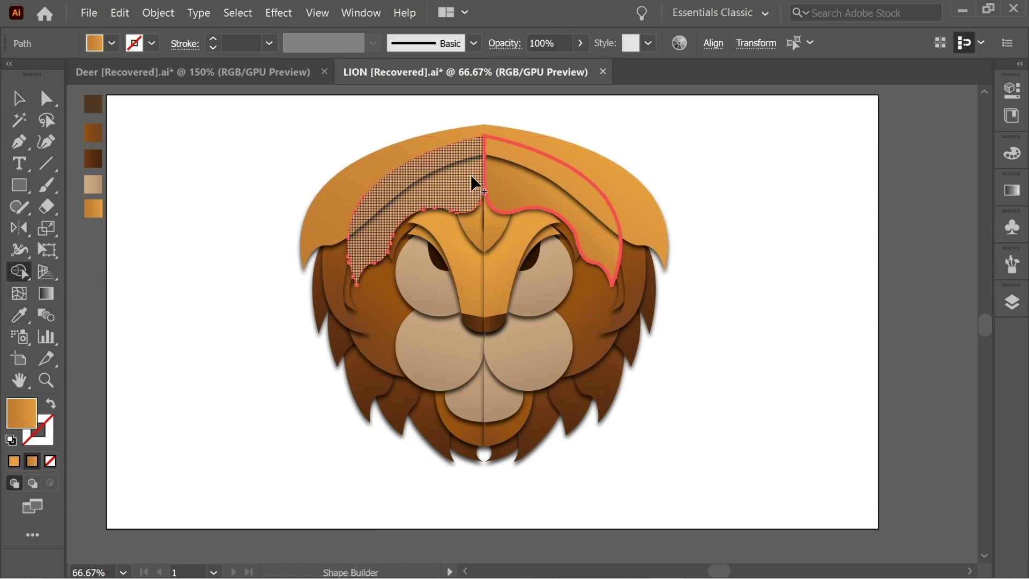
left_click_drag(508, 186, 457, 189)
Try to merge the halves of the forehead patch and the nose bridge with the Shape Builder.
left_click(28, 98)
left_click(21, 273)
left_click(25, 100)
left_click(499, 225)
left_click(21, 275)
left_click(24, 99)
left_click(506, 252)
left_click(22, 274)
left_click_drag(503, 262, 467, 263)
left_click(20, 98)
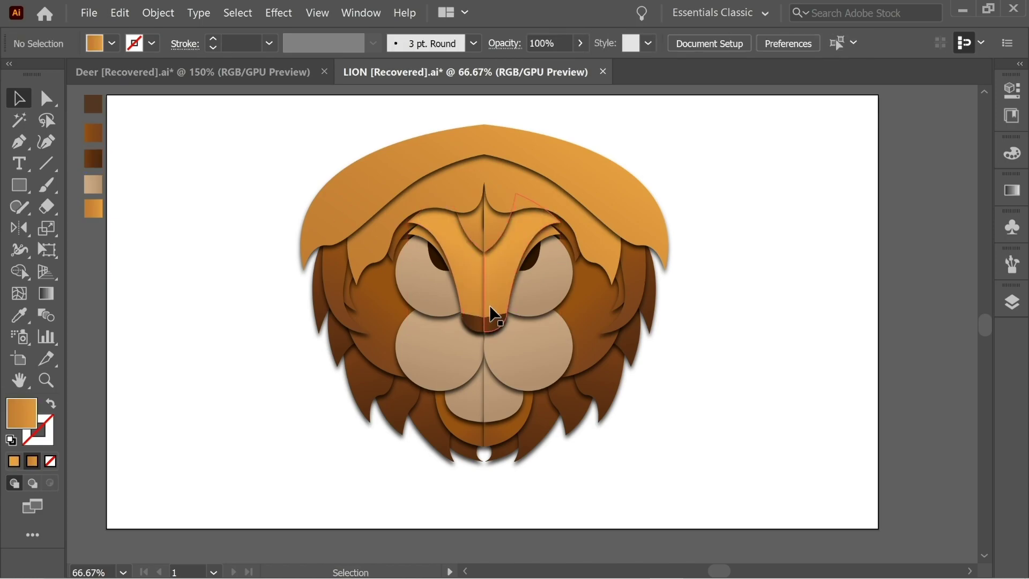
Merge the left and right halves of the nose with the Shape Builder.
left_click(489, 309)
key("ctrl+2")
right_click(475, 322)
left_click(495, 323, "shift")
left_click(20, 273)
left_click(20, 98)
left_click_drag(497, 323, 457, 315)
Bring the nose piece to the front and merge the remaining split face pieces with the Shape Builder.
right_click(459, 167)
mouse_move(519, 394)
left_click(670, 395)
left_click(517, 268)
left_click(490, 316, "shift")
left_click(20, 273)
left_click(20, 99)
left_click(20, 272)
left_click_drag(497, 344, 453, 344)
left_click(21, 99)
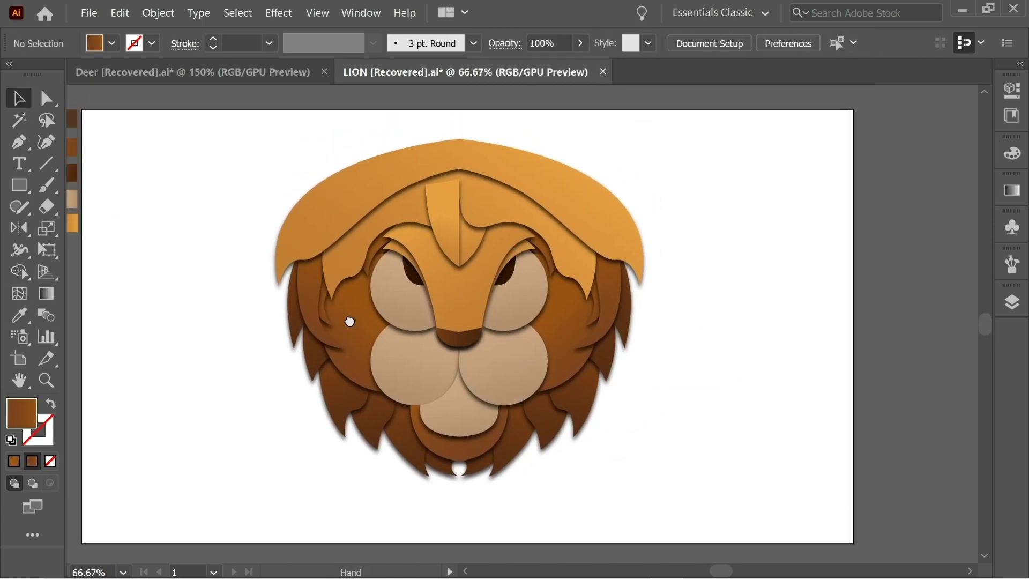
Arrange the inner mane in front of the forehead patch and merge the patch's two halves.
left_click(410, 174)
right_click(409, 216)
left_click(611, 428)
key("ctrl+plus")
key("ctrl+plus")
key("ctrl+plus")
key("ctrl+plus")
left_click(471, 287)
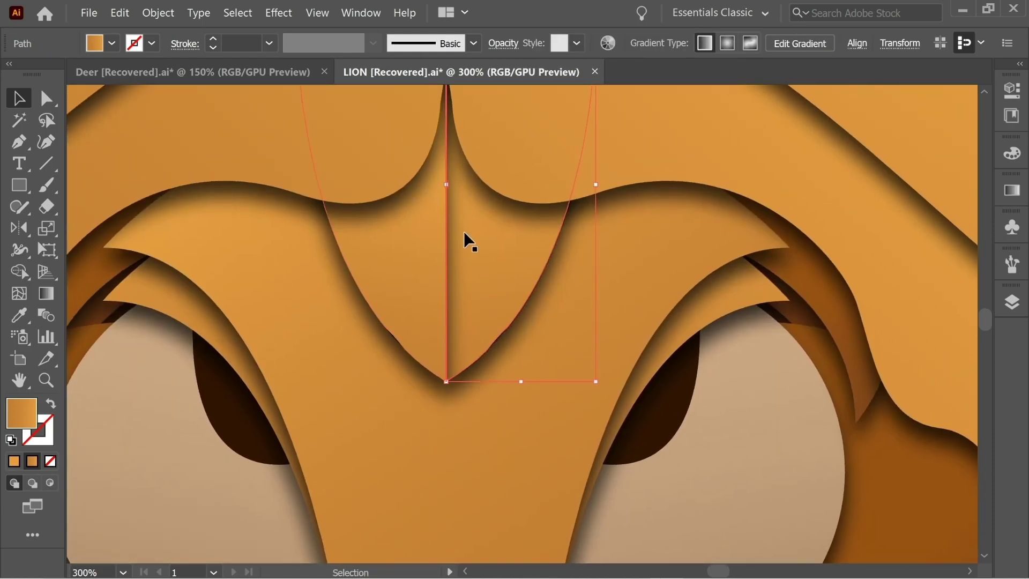
key("ctrl+shift+a")
key("ctrl+0")
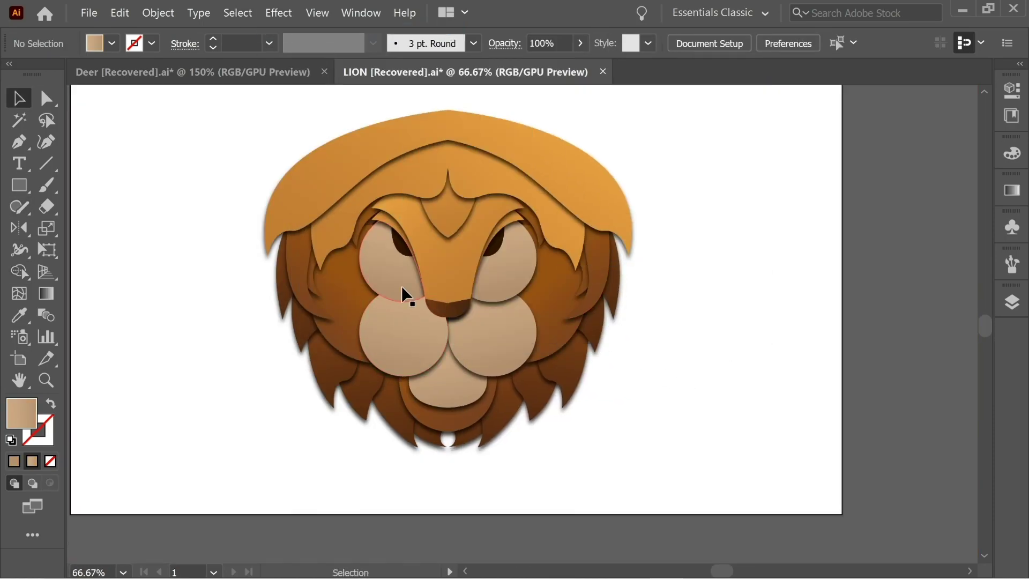
Draw a curved path with a central dip across the top of the mane to form a brown crown piece.
left_click(606, 278)
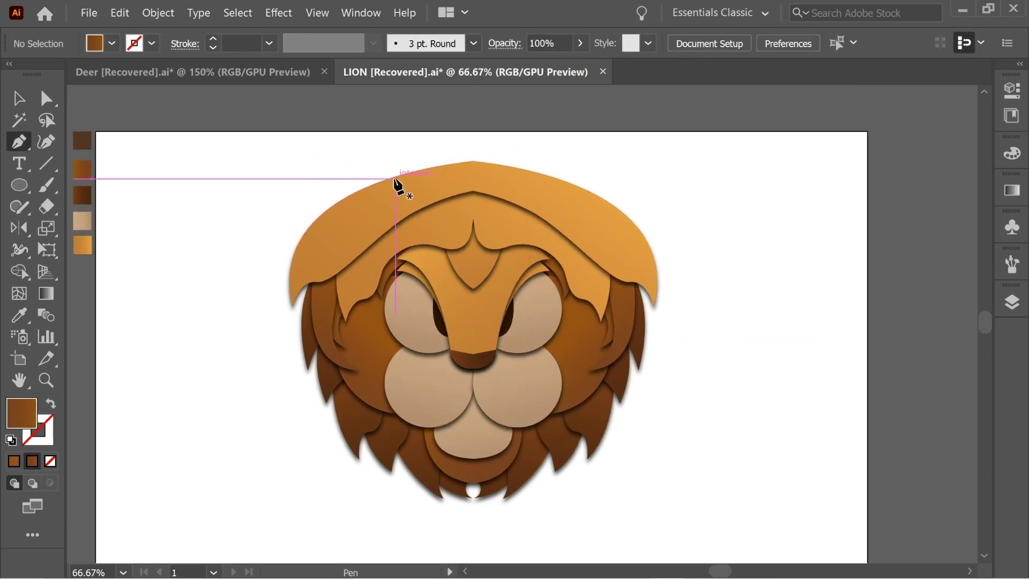
left_click(396, 178)
left_click(473, 174)
left_click(545, 177)
left_click_drag(396, 178, 323, 228)
key("v")
left_click_drag(546, 178, 577, 184)
left_click_drag(469, 183, 471, 190)
key("a")
left_click(469, 186)
Draw the left half of a curled forehead tuft with the Pen tool, starting from the mane's central dip.
key("ctrl+equal")
key("ctrl+equal")
key("ctrl+equal")
key("ctrl+equal")
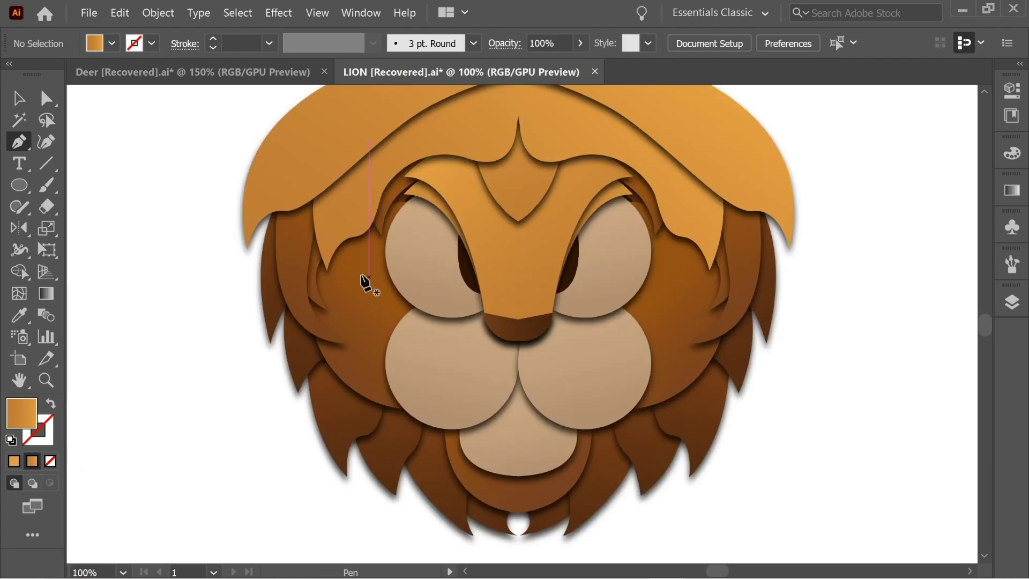
left_click_drag(364, 276, 356, 415)
left_click(510, 196)
left_click_drag(376, 237, 344, 293)
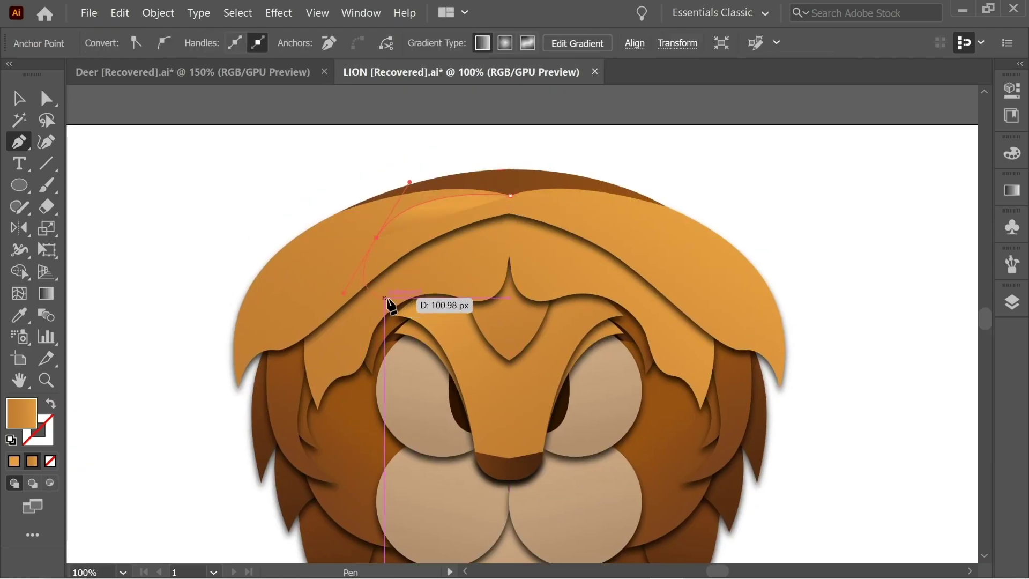
left_click(391, 291)
left_click_drag(406, 260, 433, 251)
left_click_drag(481, 236, 499, 219)
key("ctrl+equal")
key("ctrl+equal")
key("ctrl+equal")
key("ctrl+z")
left_click_drag(606, 283, 608, 169)
left_click(611, 198)
left_click(26, 101)
Nudge the half tuft against the centre line and apply a nearly vertical orange gradient to it.
left_click_drag(461, 298, 437, 247)
left_click_drag(586, 289, 602, 288)
left_click(46, 293)
left_click_drag(401, 415, 405, 185)
left_click(19, 98)
Copy the half tuft in front, reflect it vertically and move it to the other side of the centre line.
key("ctrl+c")
key("ctrl+f")
double_click(19, 227)
left_click(748, 465)
left_click(19, 99)
left_click_drag(337, 289, 756, 291)
Merge the two tuft halves into one shape with the Shape Builder.
left_click(395, 252, "shift")
key("shift+m")
left_click_drag(395, 252, 750, 235)
key("ctrl+equal")
key("ctrl+equal")
key("ctrl+equal")
key("ctrl+equal")
left_click_drag(429, 176, 465, 371)
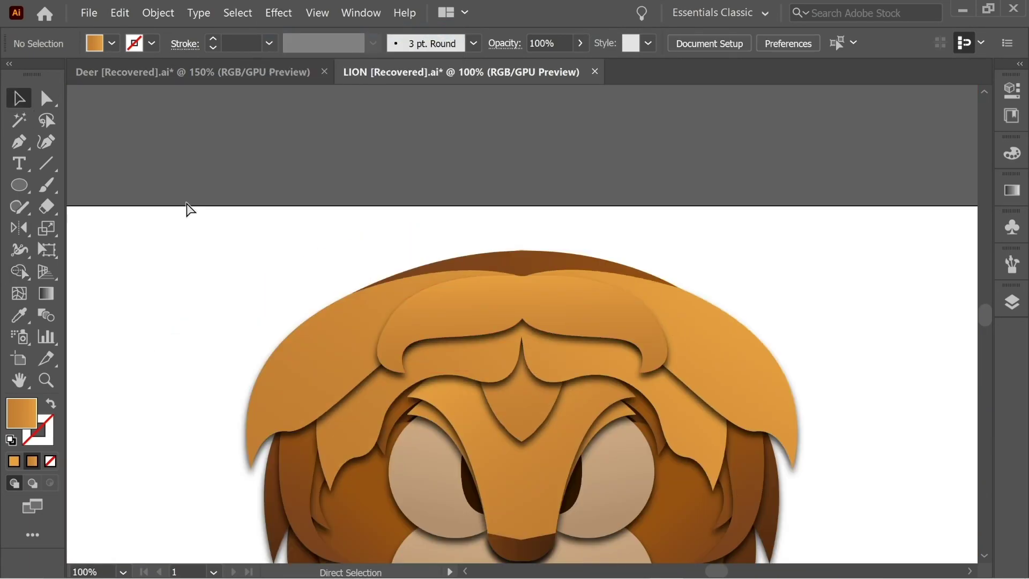
Draw an orange gradient rectangle over the lower muzzle and widen it to centre it under the nose.
key("ctrl+minus")
key("ctrl+minus")
key("ctrl+equal")
key("ctrl+F9")
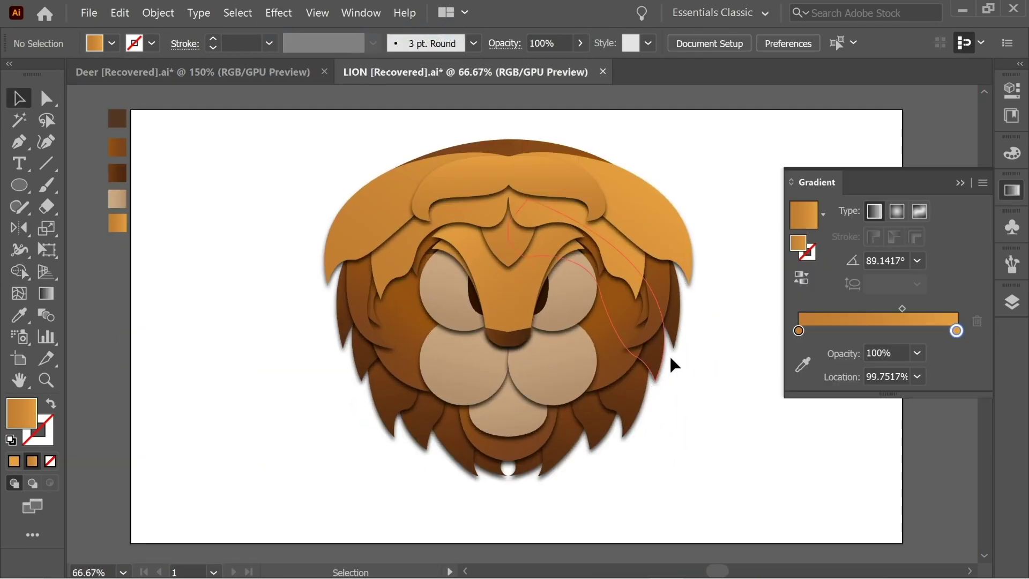
left_click_drag(27, 192, 91, 182)
left_click_drag(475, 361, 547, 413)
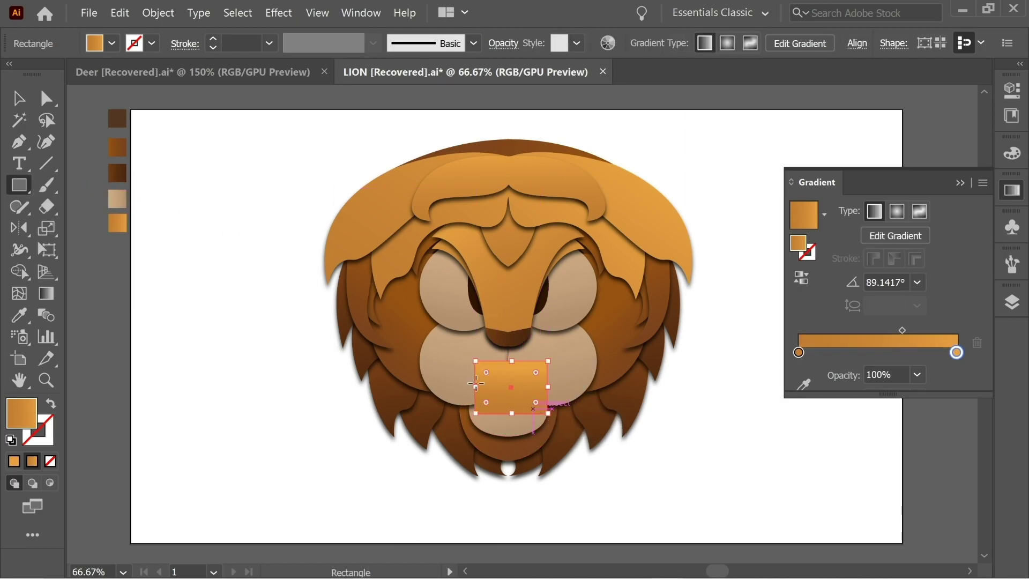
left_click(30, 100)
left_click_drag(475, 386, 468, 386)
Recolour the muzzle rectangle's gradient to run from black at its upper edge to white at 0% opacity.
double_click(956, 352)
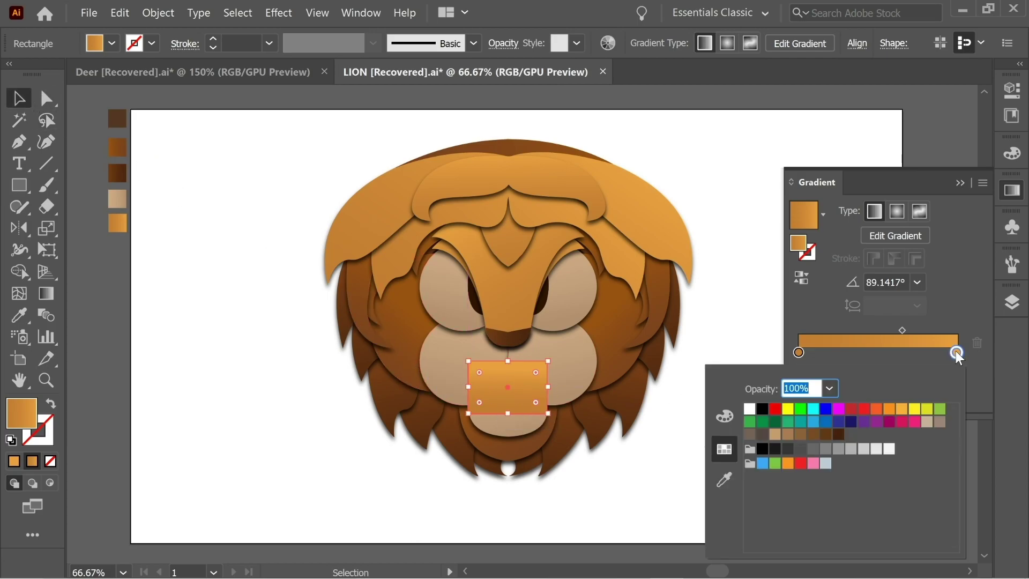
left_click(775, 408)
left_click(761, 408)
double_click(798, 352)
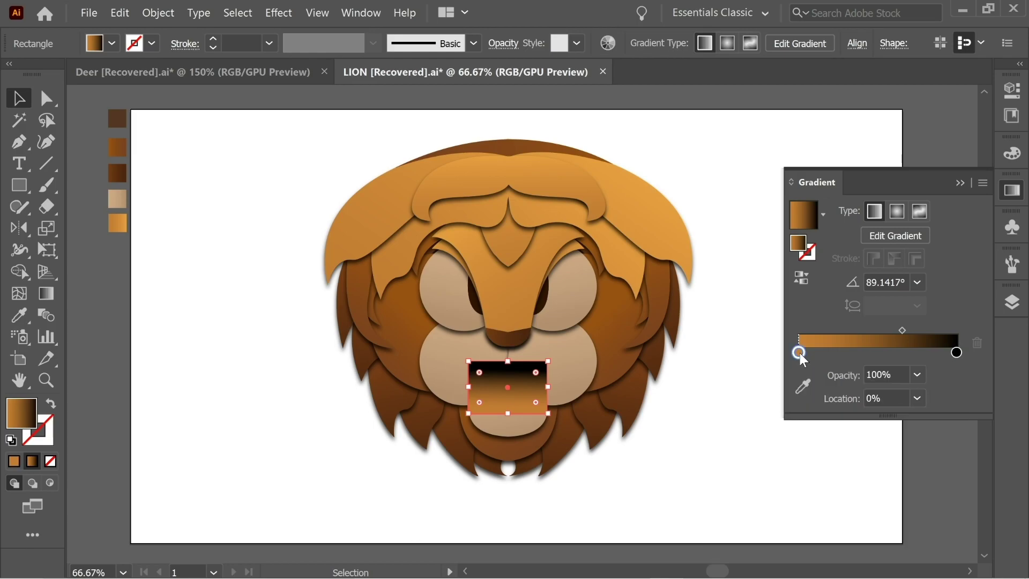
left_click(750, 409)
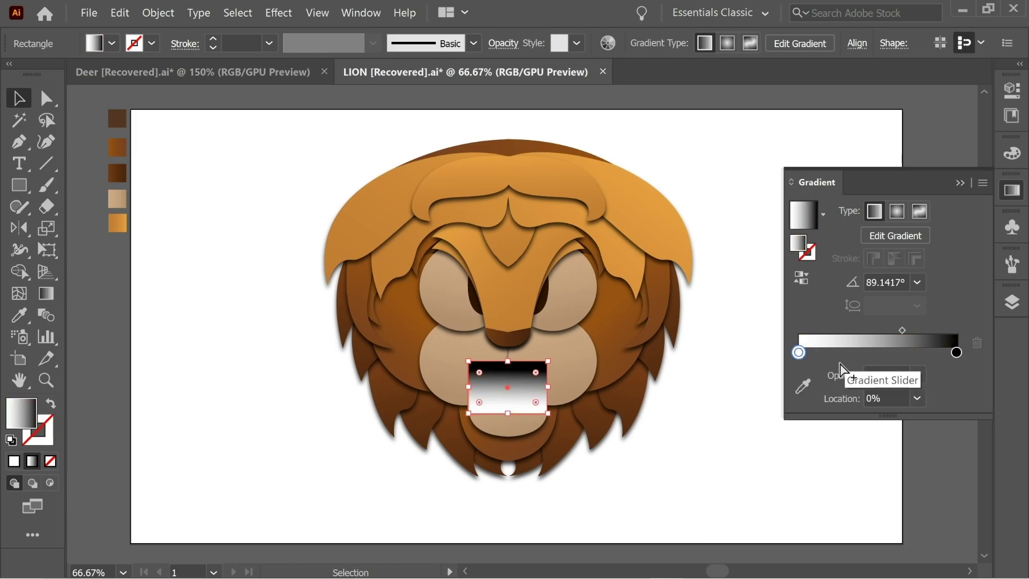
left_click(916, 375)
left_click(938, 157)
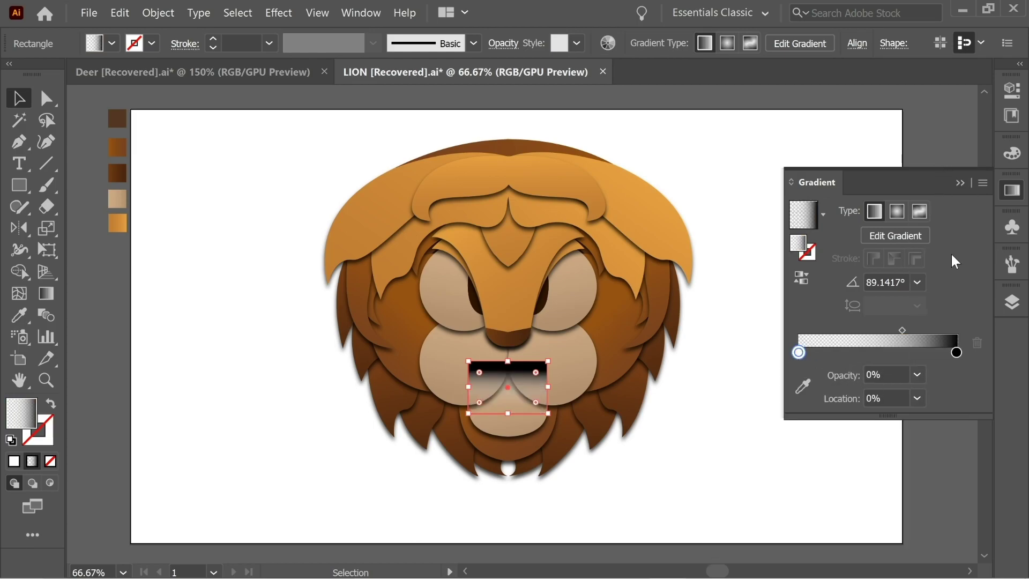
Move the rectangle's gradient midpoint to about 26% and set the black stop's opacity to 80%.
left_click_drag(902, 329, 843, 328)
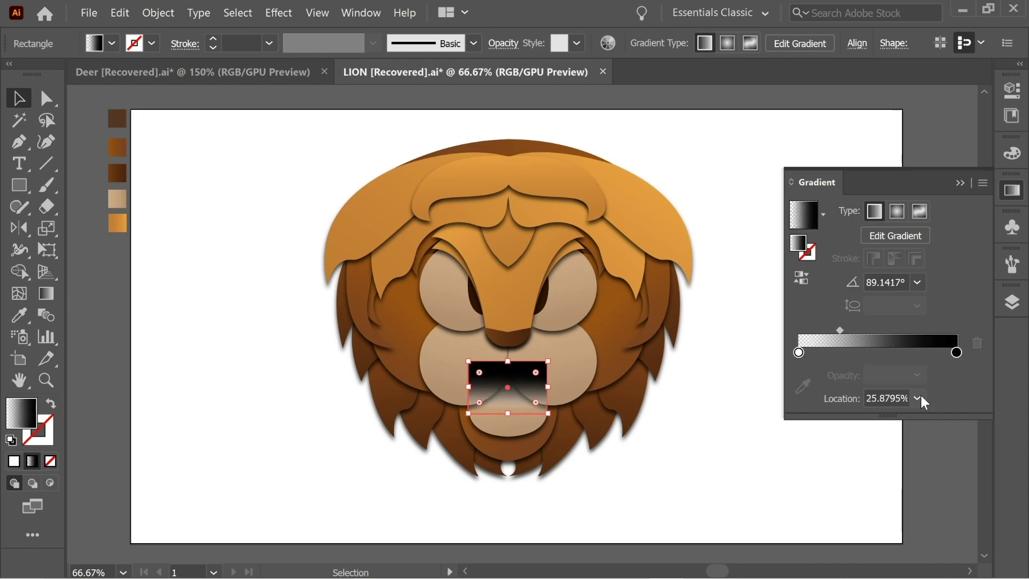
left_click(916, 375)
left_click(940, 315)
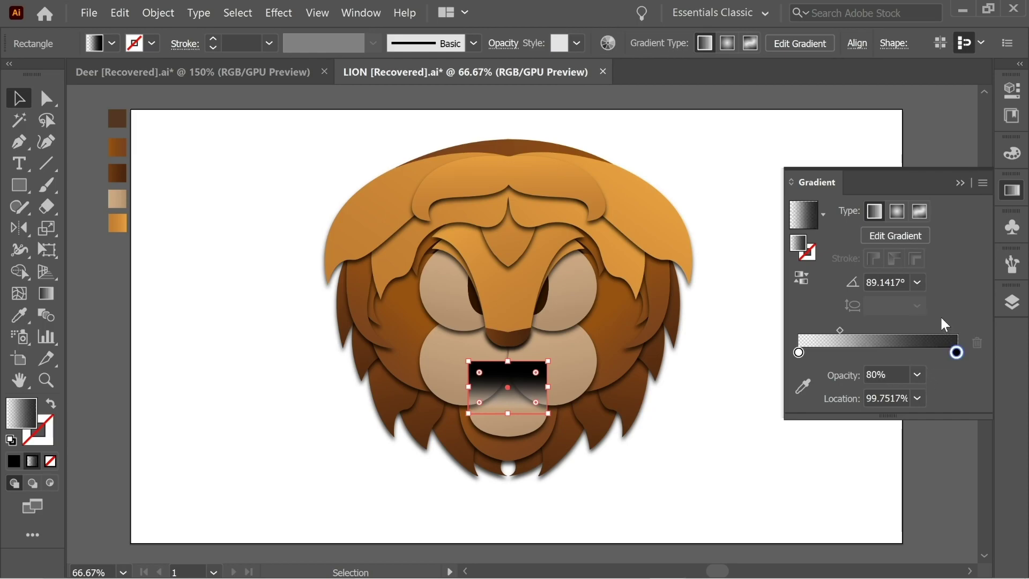
Sample the cheek's beige for the rectangle's light gradient stop and move the gradient midpoint to about 51%.
left_click(798, 353)
left_click(802, 364)
left_click(590, 363)
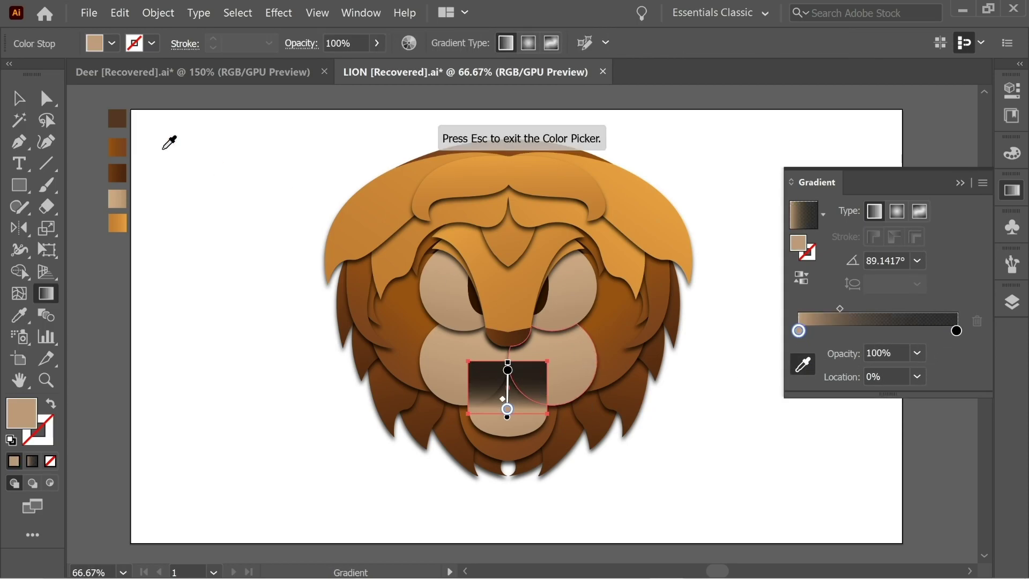
left_click(19, 98)
left_click(116, 146)
left_click(529, 379)
left_click_drag(857, 329, 878, 330)
left_click_drag(798, 353, 837, 409)
left_click(834, 355)
mouse_move(802, 354)
left_mouse_down()
mouse_move(822, 355)
mouse_move(798, 354)
left_mouse_up()
left_click_drag(877, 330, 880, 330)
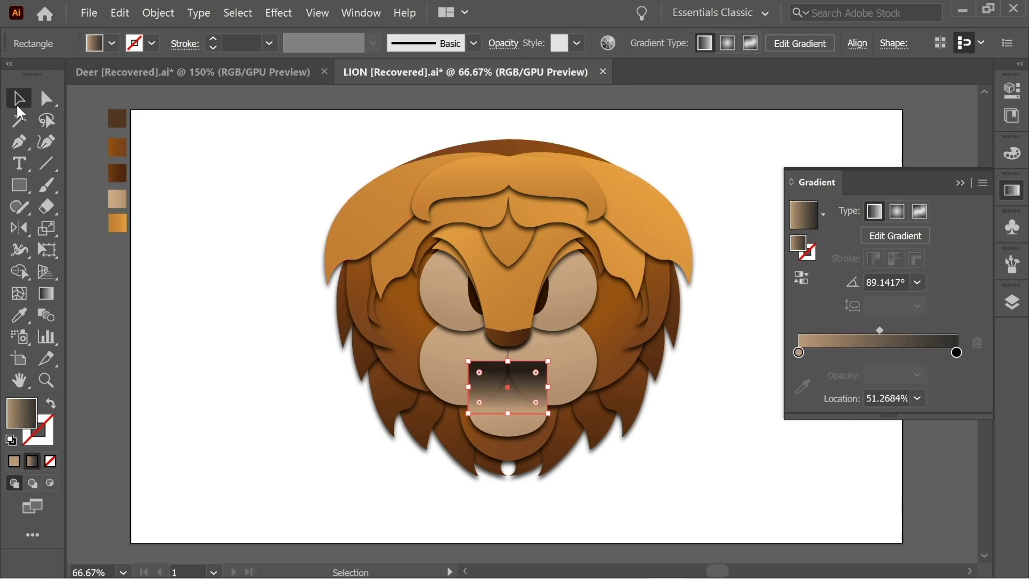
left_click(747, 441)
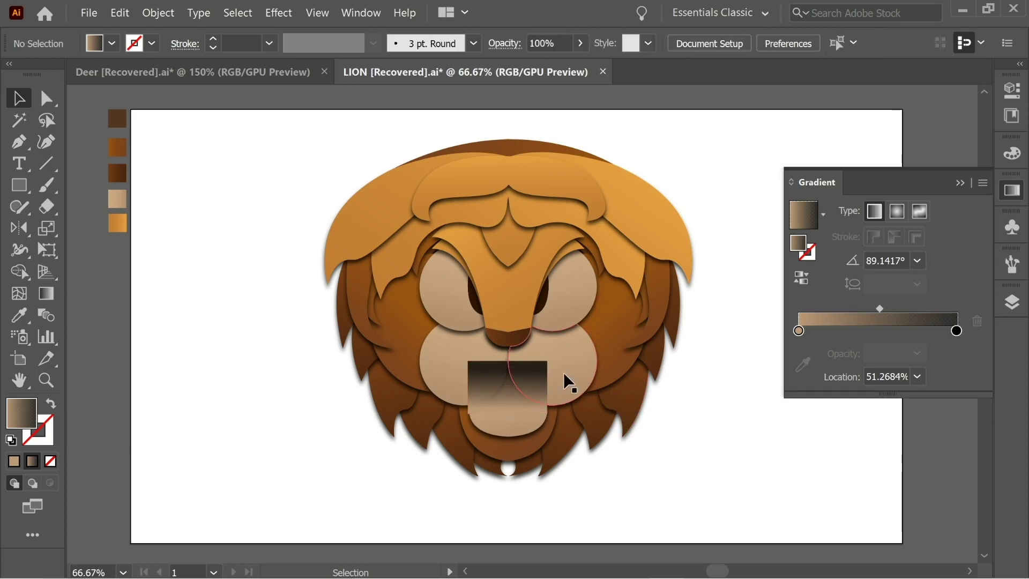
Rearrange the stacking order so the gradient rectangle sits behind the cheek circles and over the chin.
left_click(519, 386)
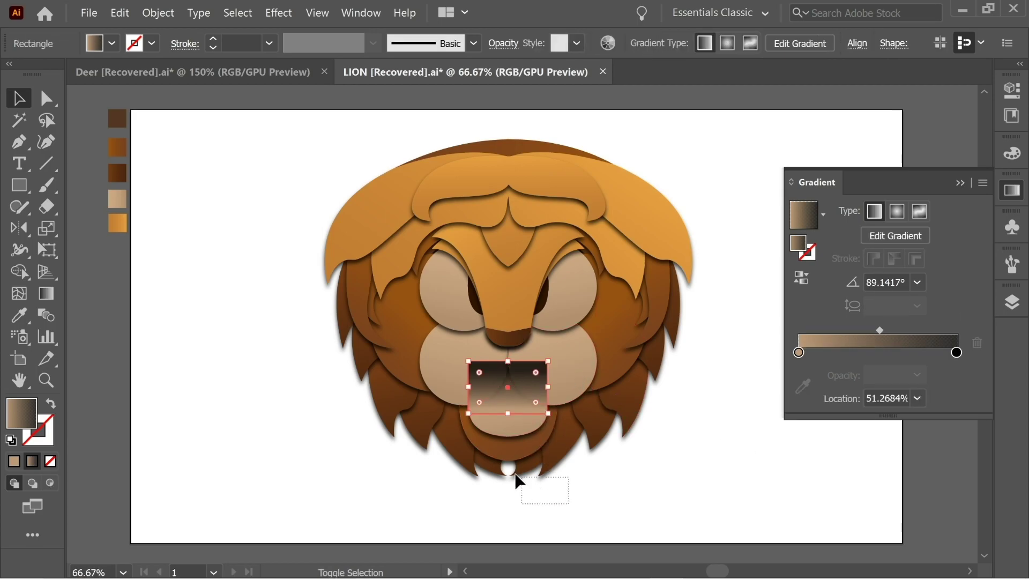
left_click_drag(436, 425, 448, 423)
right_click(513, 435)
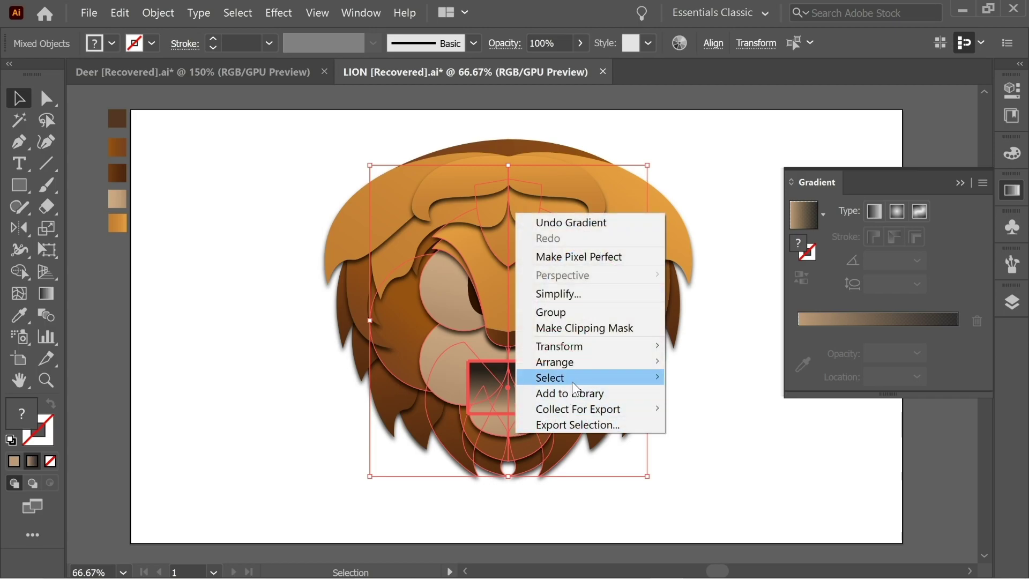
mouse_move(577, 362)
left_click(718, 409)
left_click(730, 453)
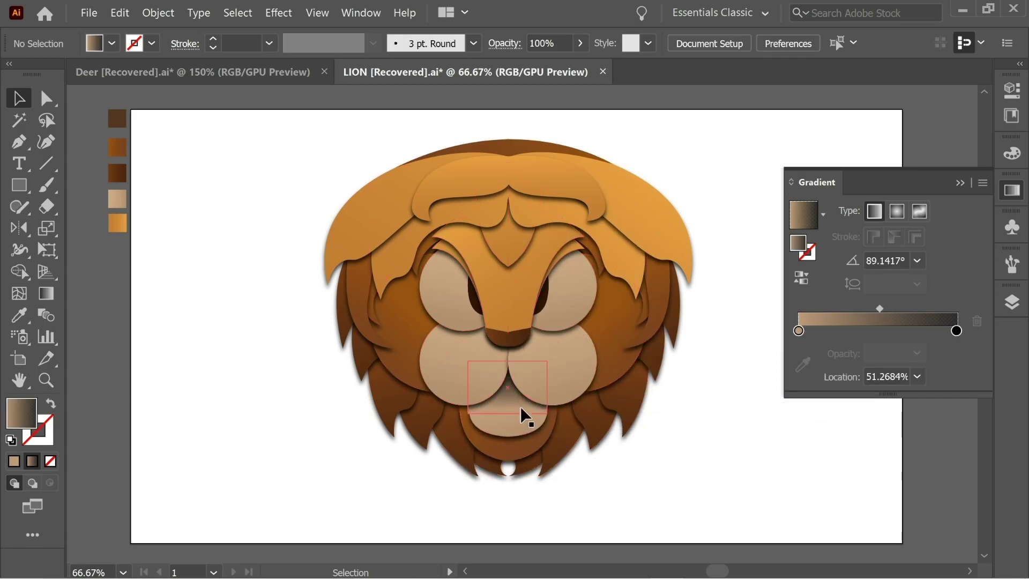
Narrow the shading rectangle slightly, fade its beige stop to 0% opacity and move the midpoint closer to that stop.
left_click(487, 399)
left_click_drag(485, 398, 546, 387)
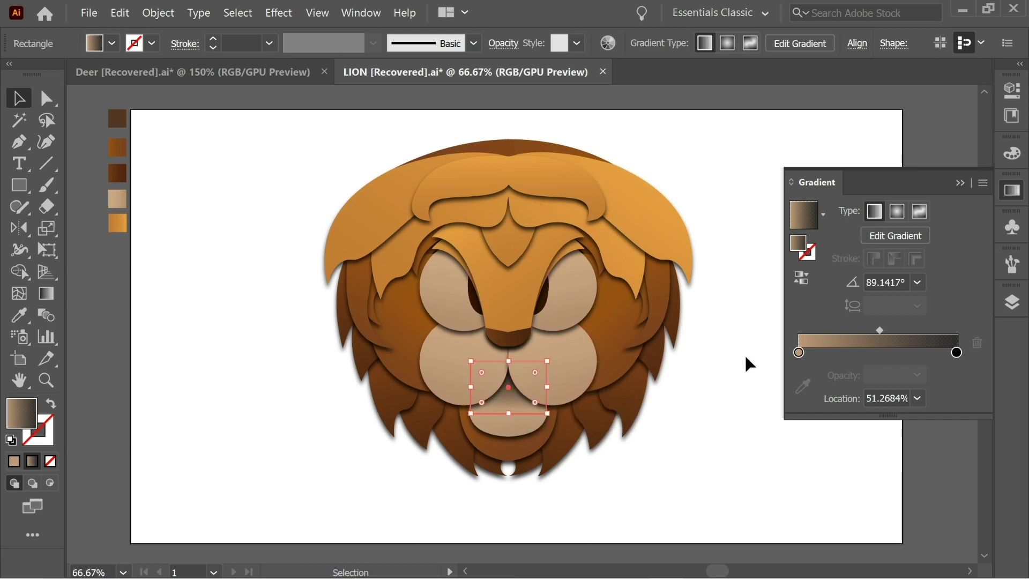
left_click(798, 352)
left_click(918, 375)
left_click(948, 159)
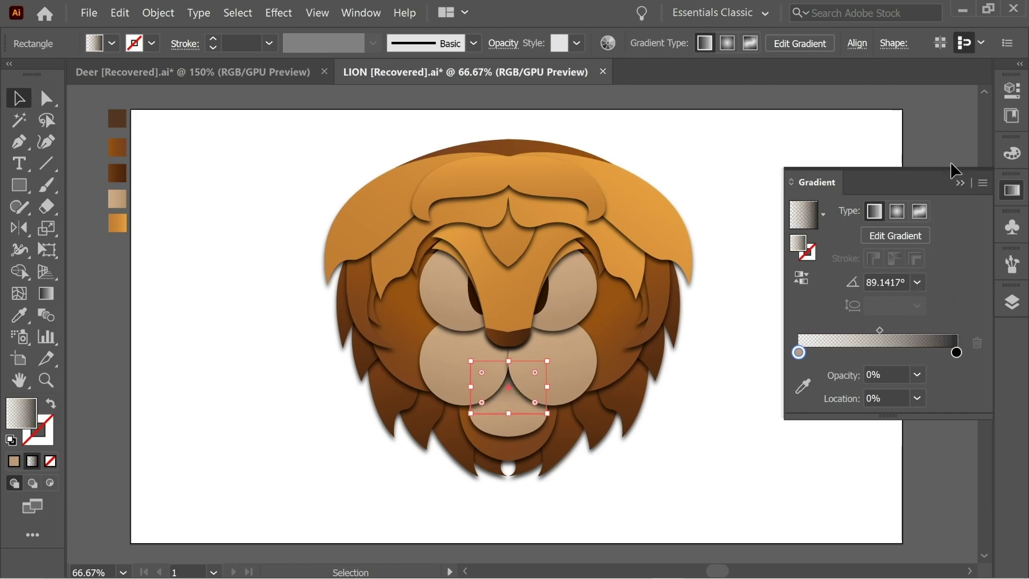
left_click_drag(878, 330, 845, 329)
left_click(291, 195)
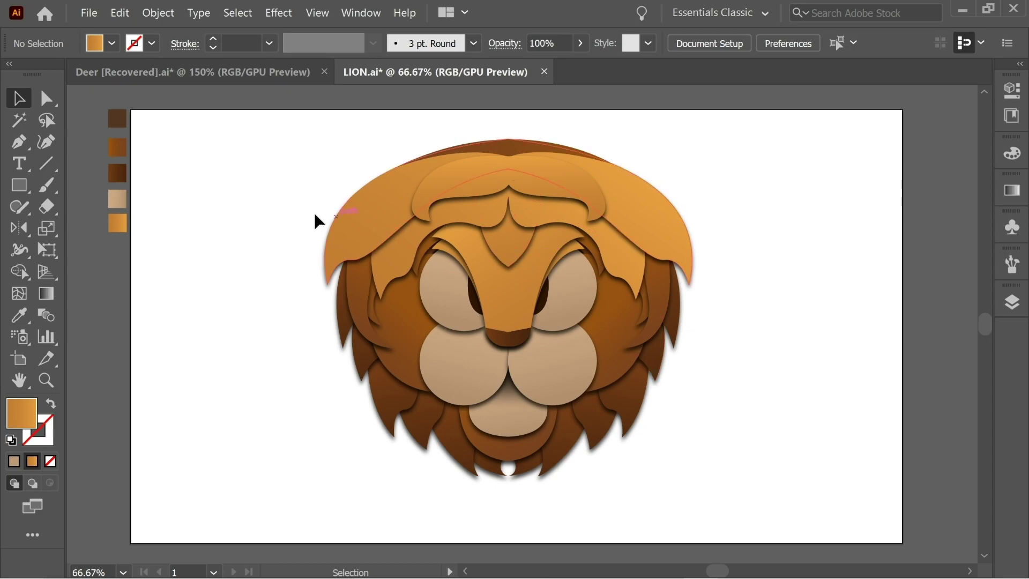
left_click(18, 142)
left_click(510, 157)
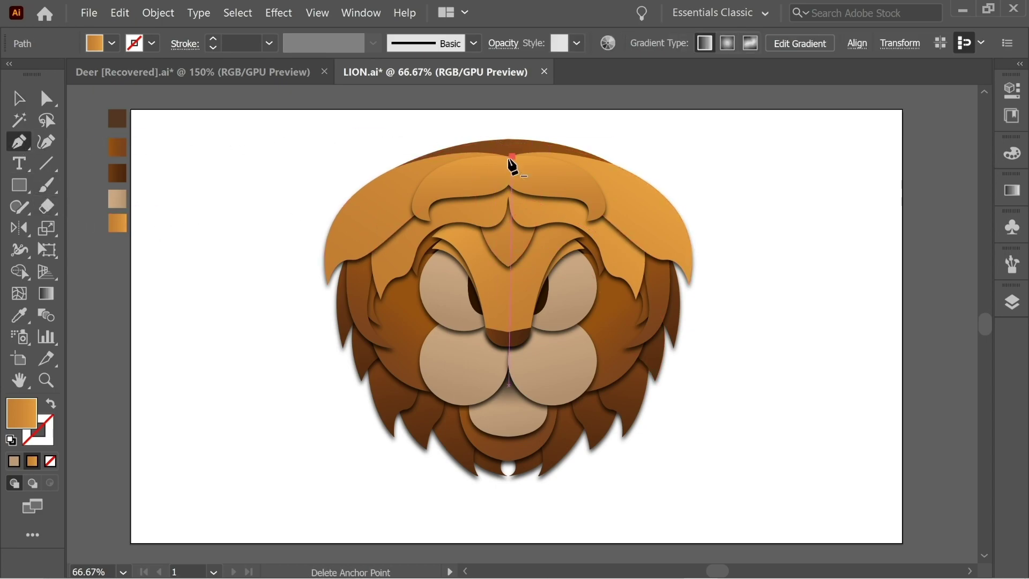
key("ctrl+z")
key("v")
Draw a curved, pointed hair lock with the Pen tool from the centre of the crown out over the left temple.
key("p")
left_click(508, 156)
left_click_drag(336, 183, 275, 248)
key("ctrl+z")
left_click_drag(367, 167, 379, 214)
left_click(331, 252)
left_click_drag(425, 181, 616, 171)
left_click(509, 169)
left_click(508, 155)
Give the hair lock a drop shadow, mirror a copy to the right side and place both behind the forehead piece.
key("v")
left_click(234, 12)
left_click(316, 30)
key("a")
key("v")
double_click(19, 227)
left_click(640, 466)
left_click(20, 99)
right_click(554, 185)
left_click(757, 242)
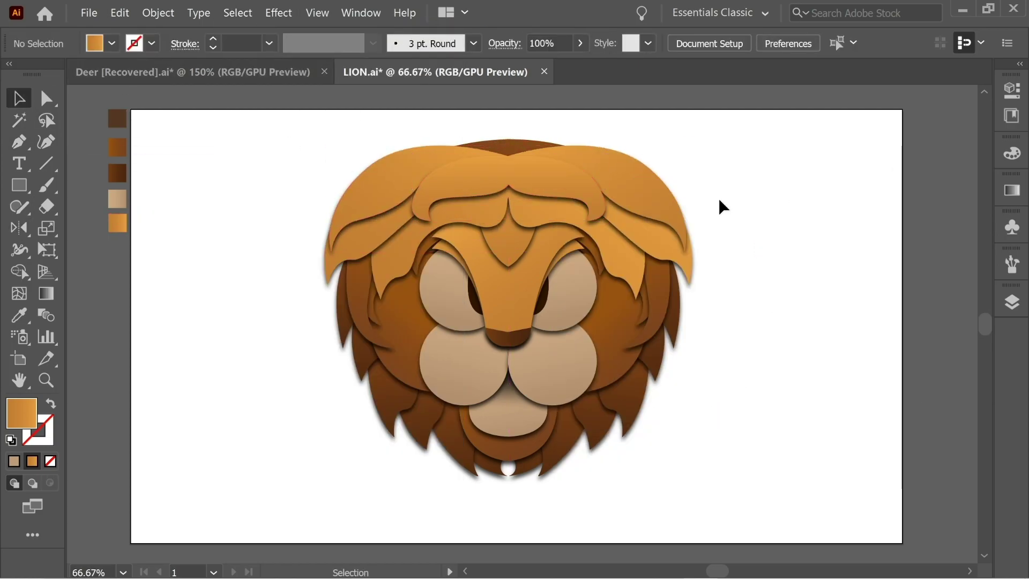
Draw a second, higher curved hair lock with the Pen tool on the left side of the crown.
key("p")
left_click(509, 156)
left_click_drag(365, 156, 271, 276)
key("ctrl+z")
left_click(336, 182)
left_click_drag(387, 172, 410, 187)
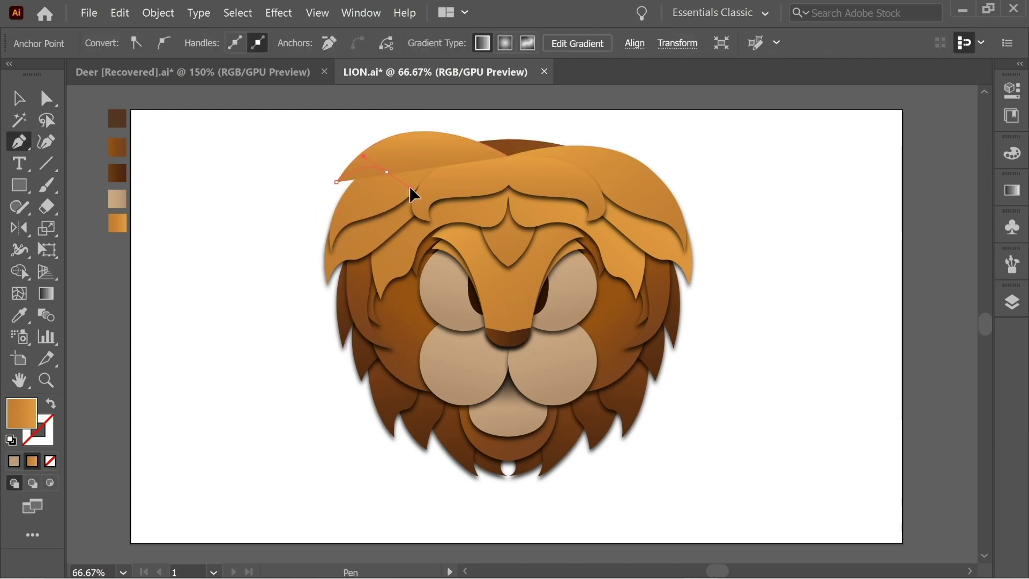
left_click(499, 160)
Reflect a copy of the second lock to the right side and nudge both locks slightly down.
key("v")
double_click(19, 228)
left_click(648, 445)
left_click_drag(441, 159, 592, 160)
left_click(760, 329)
left_click_drag(366, 148, 365, 154)
left_click_drag(618, 149, 617, 155)
left_click(753, 179)
Draw a third, topmost curved hair lock with the Pen tool from the crown's centre to the left.
key("p")
left_click(508, 156)
left_click_drag(423, 123, 585, 144)
left_click(371, 155)
left_click(506, 171)
left_click(509, 155)
Apply the drop shadow to the topmost lock, mirror a copy to the right side and rearrange the stacking order.
left_click(19, 98)
left_click(279, 13)
double_click(19, 227)
left_click(648, 445)
left_click(18, 98)
right_click(541, 177)
left_click(863, 323)
Reshape the topmost hair locks by moving their anchor points near the centre of the crown.
left_click(582, 137)
left_click(47, 98)
left_click_drag(505, 171, 552, 157)
left_click(765, 185)
left_click_drag(464, 150, 465, 157)
left_click(750, 177)
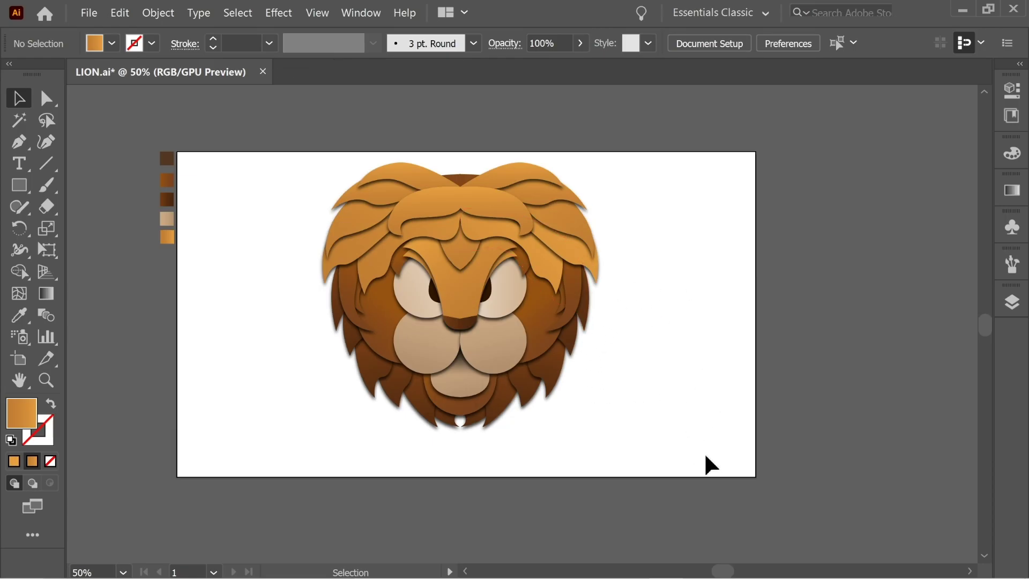
Saturate the colours of the whole lion head at an intensity of 38%.
left_click_drag(297, 160, 289, 160)
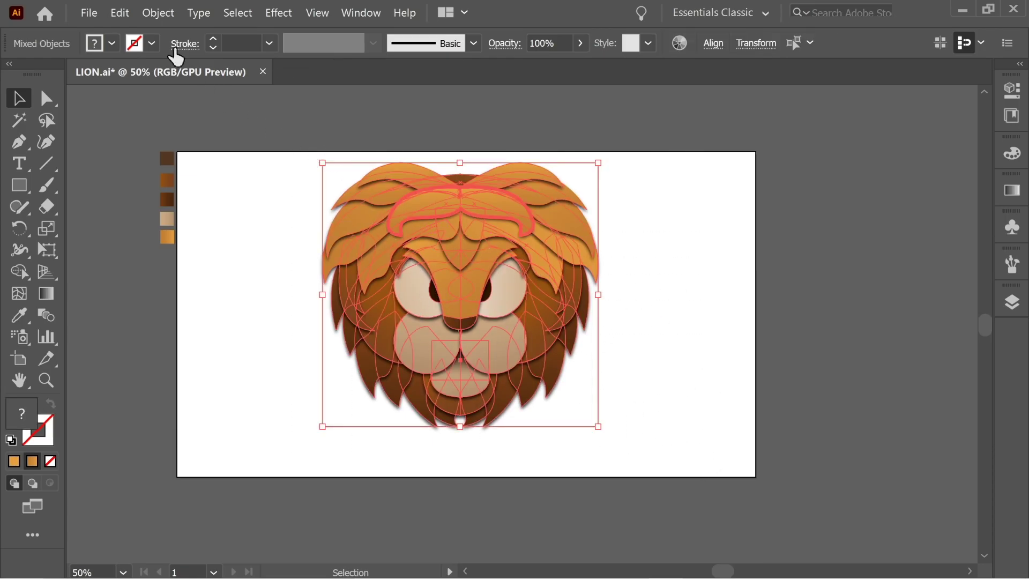
left_click(120, 13)
mouse_move(226, 262)
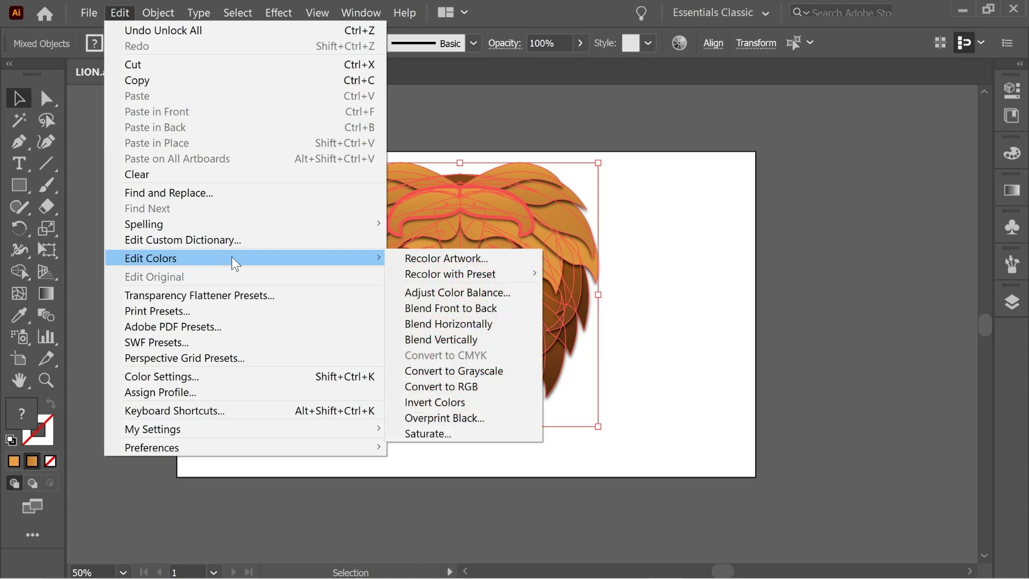
left_click(445, 433)
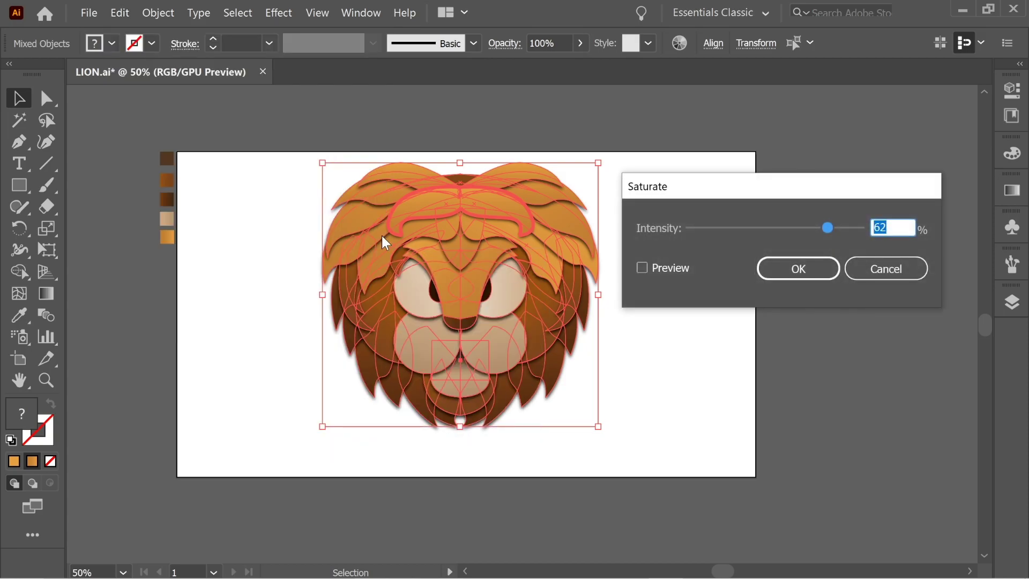
left_click_drag(830, 230, 813, 230)
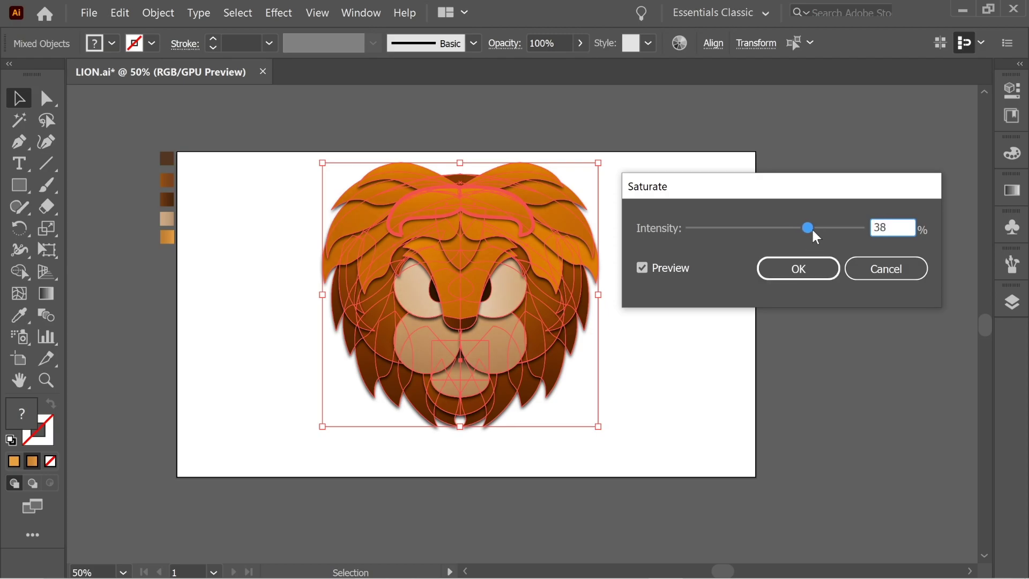
left_click(806, 271)
left_click(733, 308)
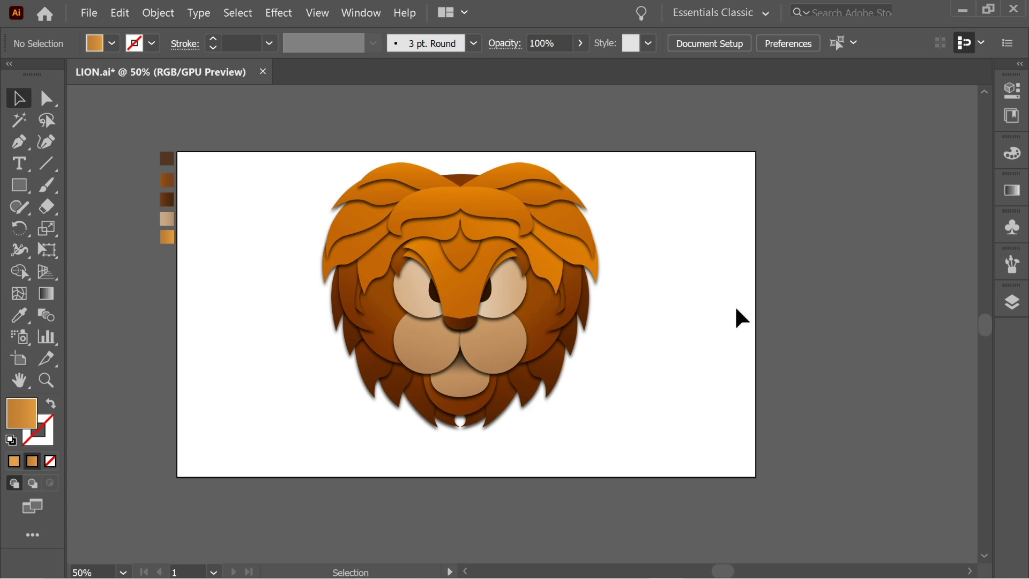